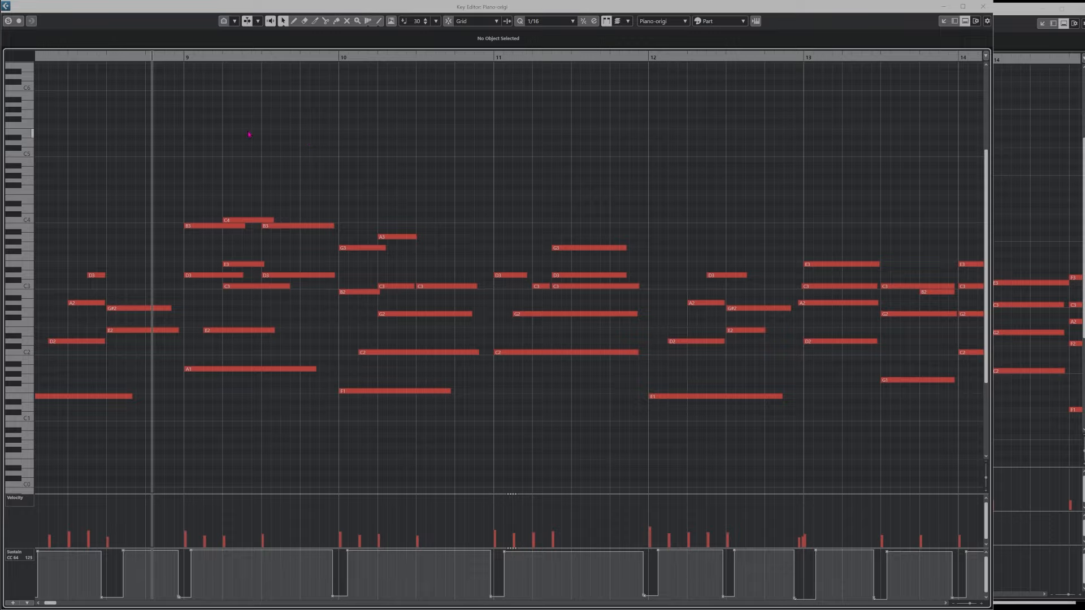
- Look through the notes of the Piano-origi part around bars 8 to 21
drag(219, 9, 222, 18)
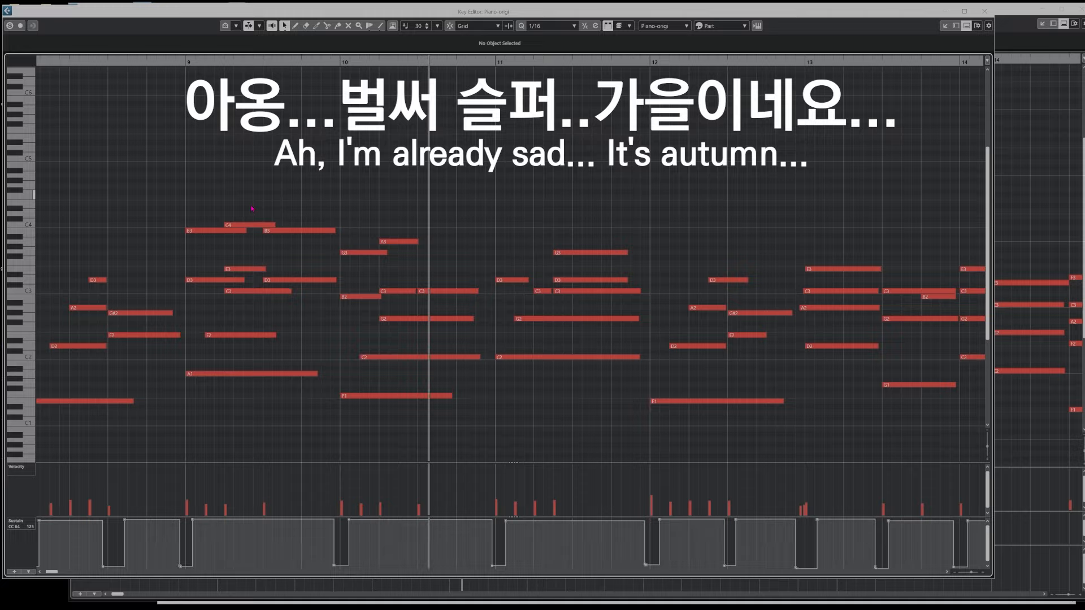
key(f)
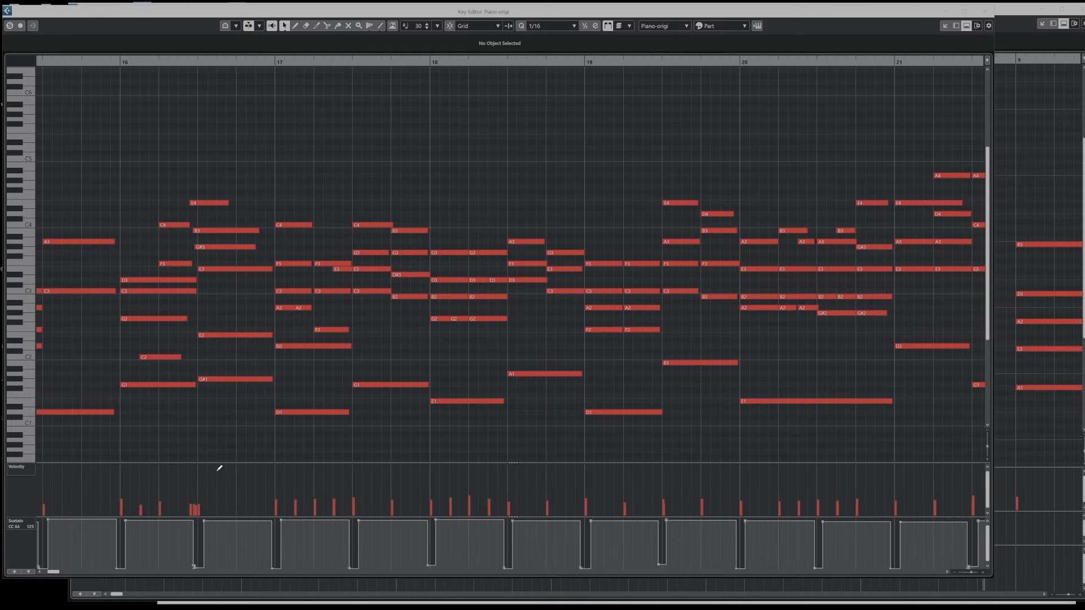
scroll(215, 168, down, 5)
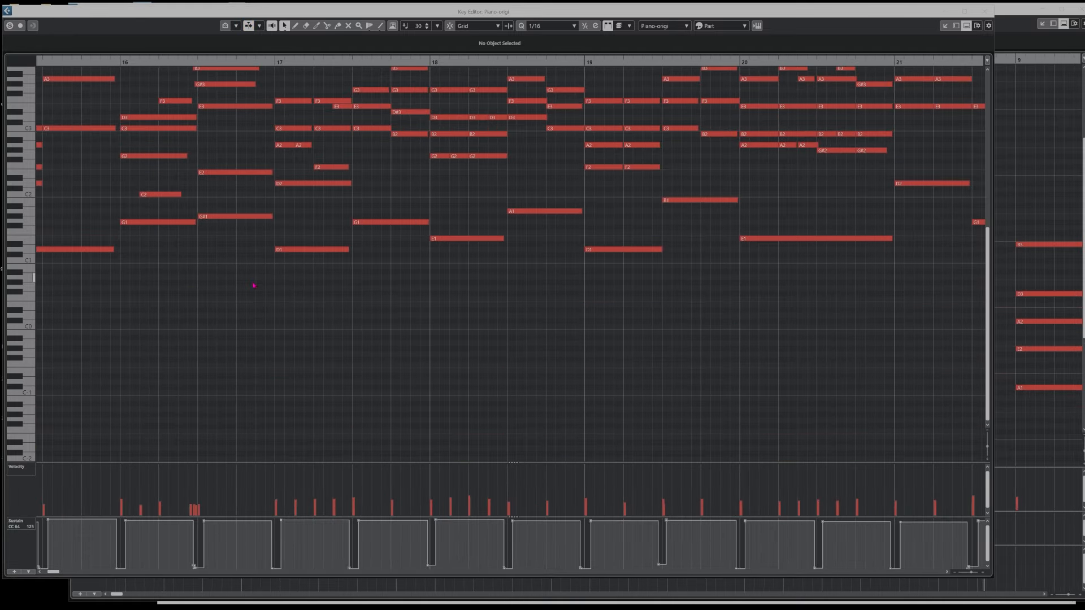
scroll(255, 285, up, 5)
scroll(284, 160, left, 10)
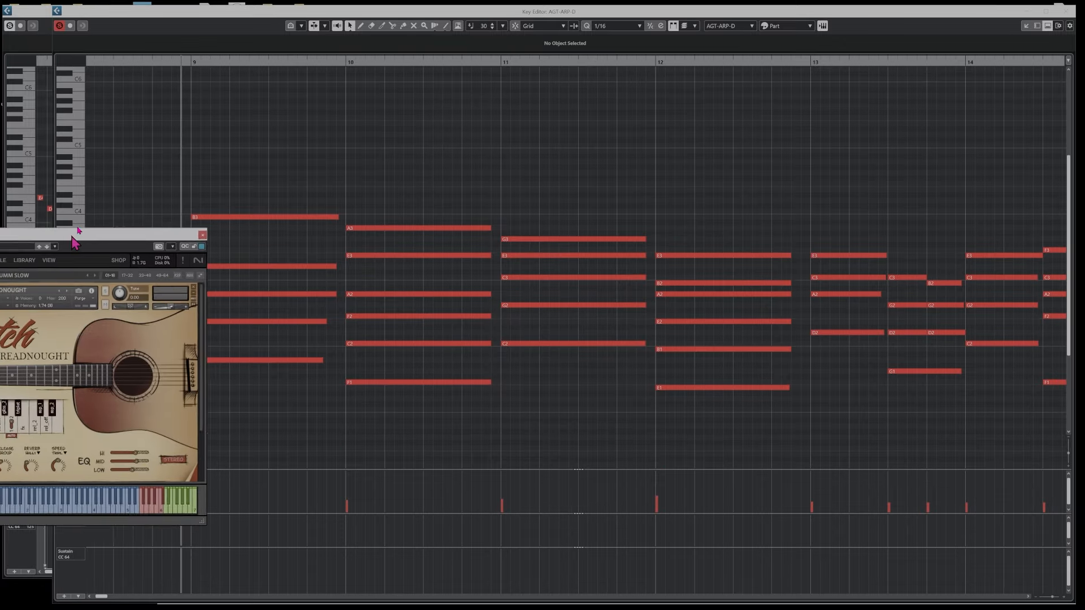
- Stagger the upper notes of the bar 9 guitar chord into an ascending arpeggio of A2, E3 and C4
drag(73, 238, 174, 190)
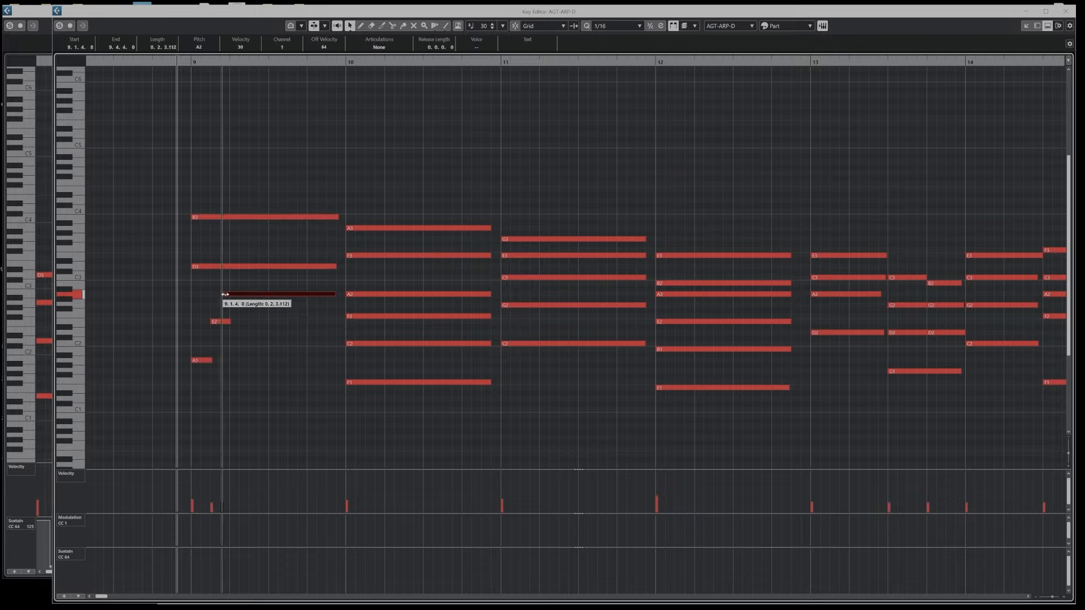
drag(223, 294, 229, 293)
drag(192, 266, 253, 266)
drag(200, 218, 262, 218)
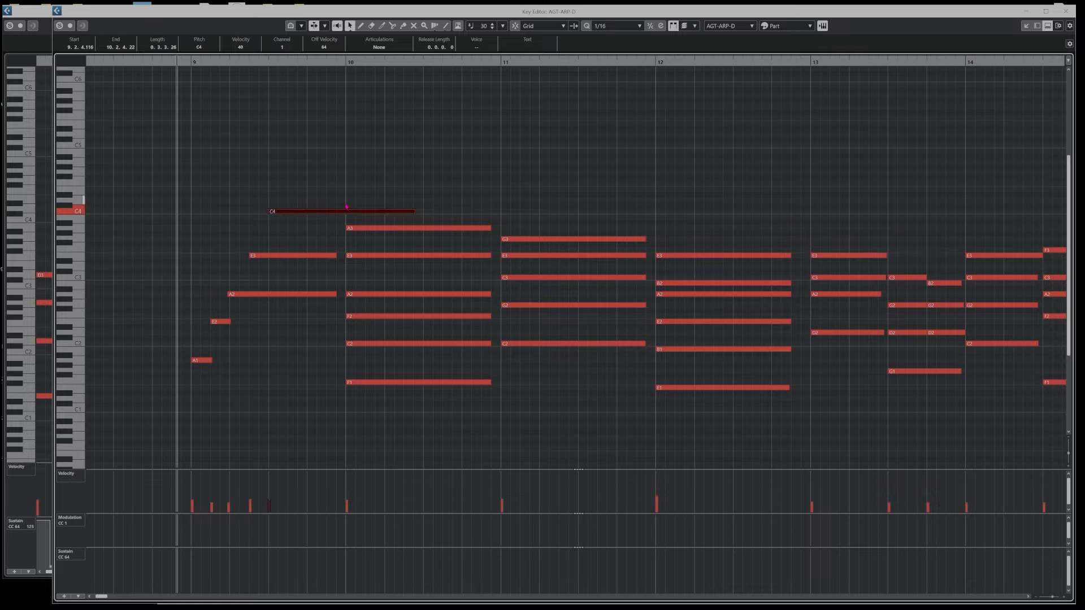
- Align the ends of all five bar 9 arpeggio notes just before bar 10 and play the result
click(257, 339)
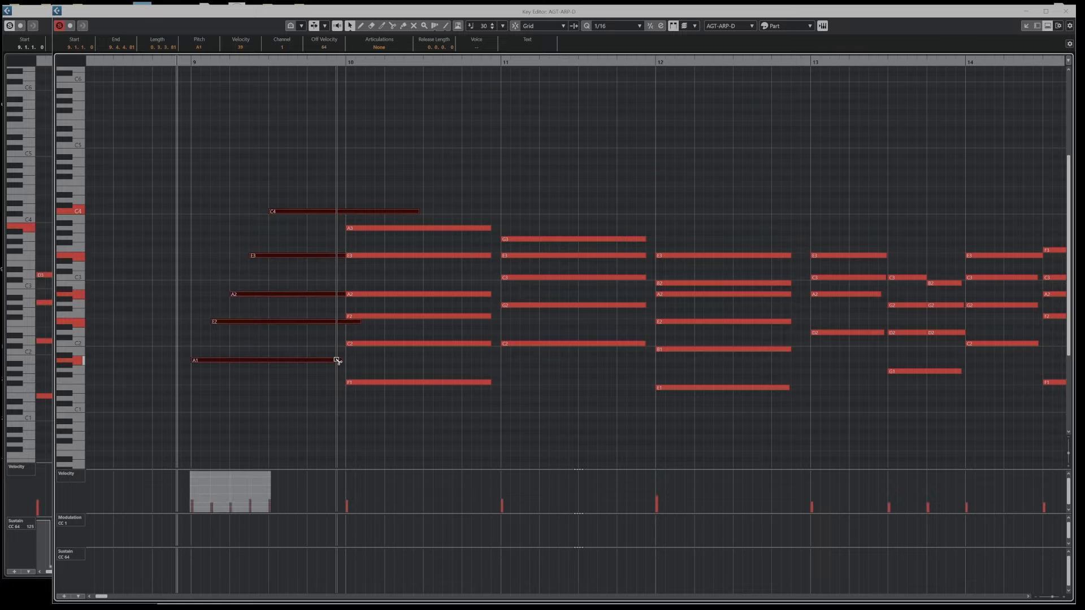
click(253, 222)
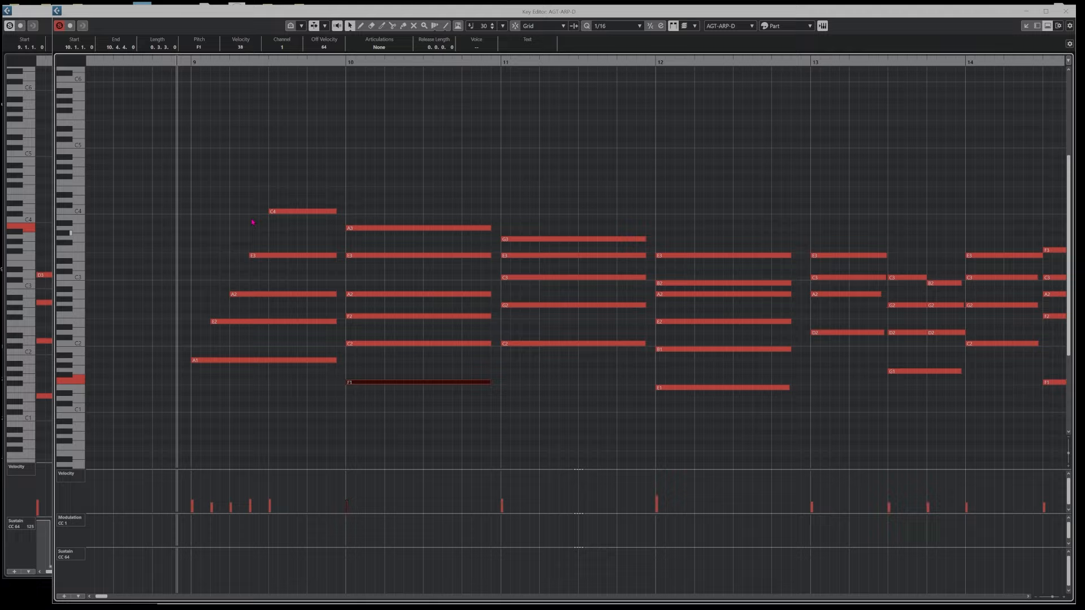
click(237, 210)
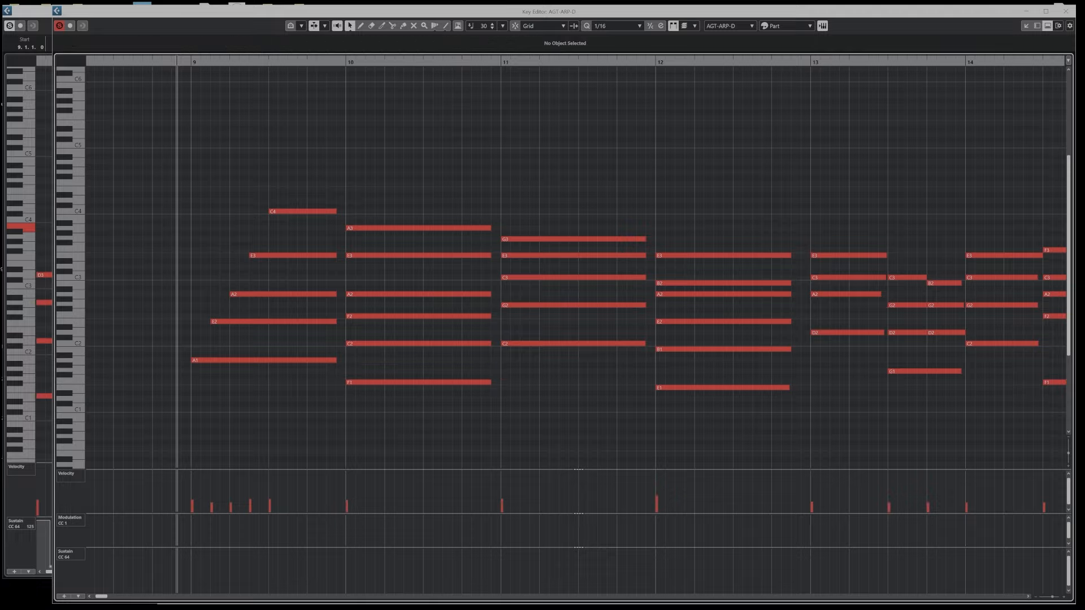
drag(273, 171, 311, 391)
click(240, 173)
key(space)
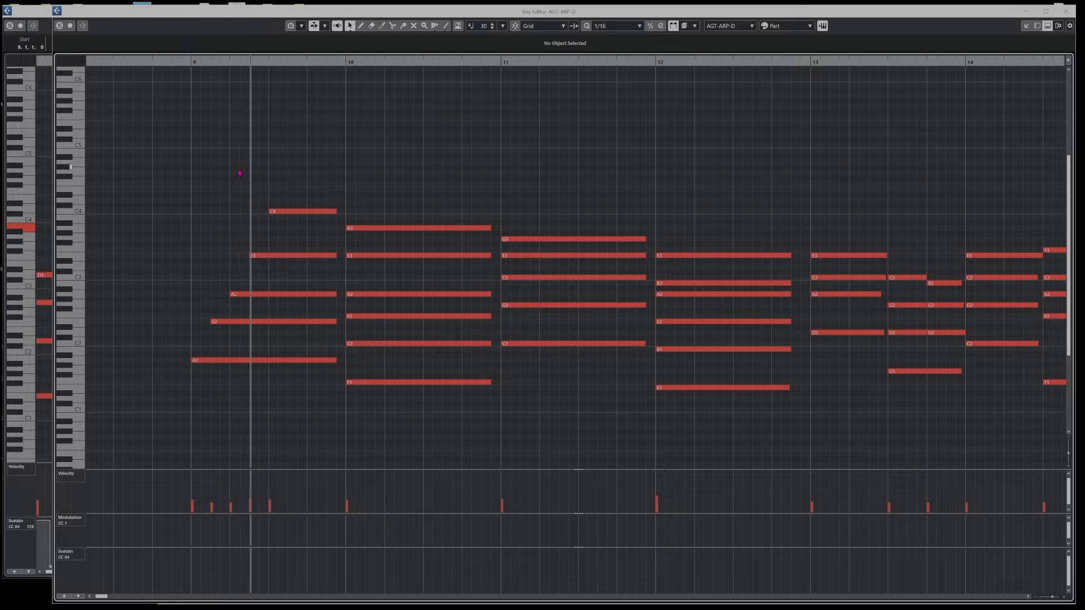
key(space)
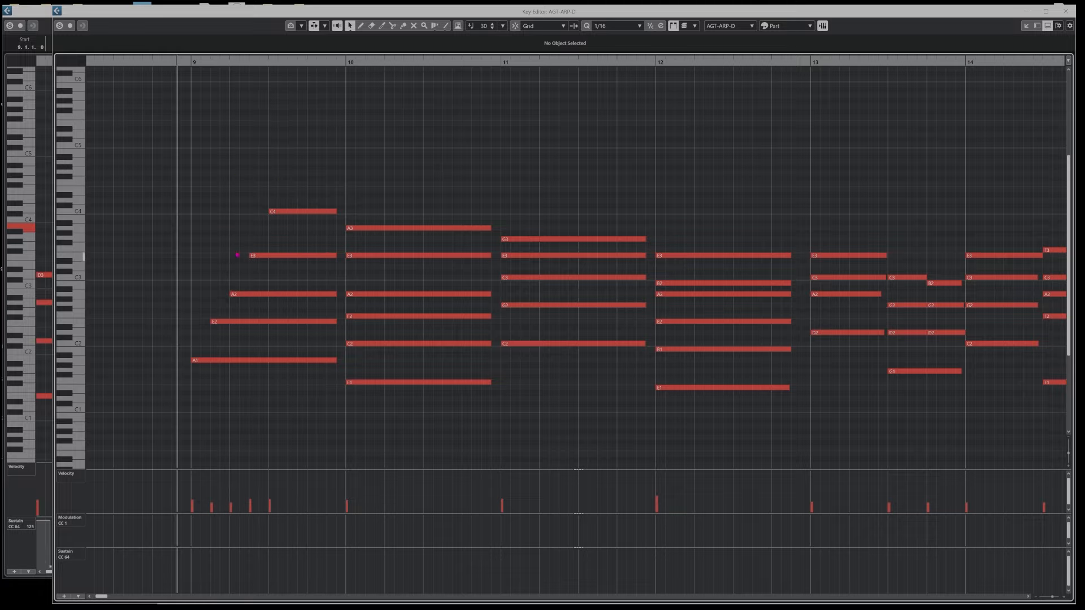
- Check the root A1 and fifth E2 of the bar 9 arpeggio, and raise its third note to C3
drag(178, 349, 205, 375)
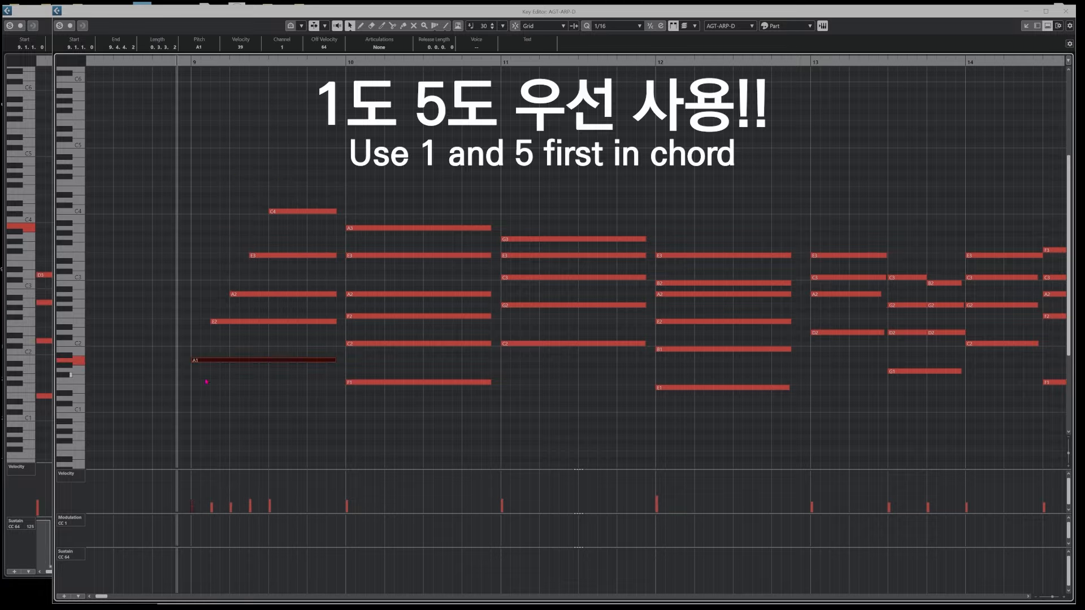
key(Right)
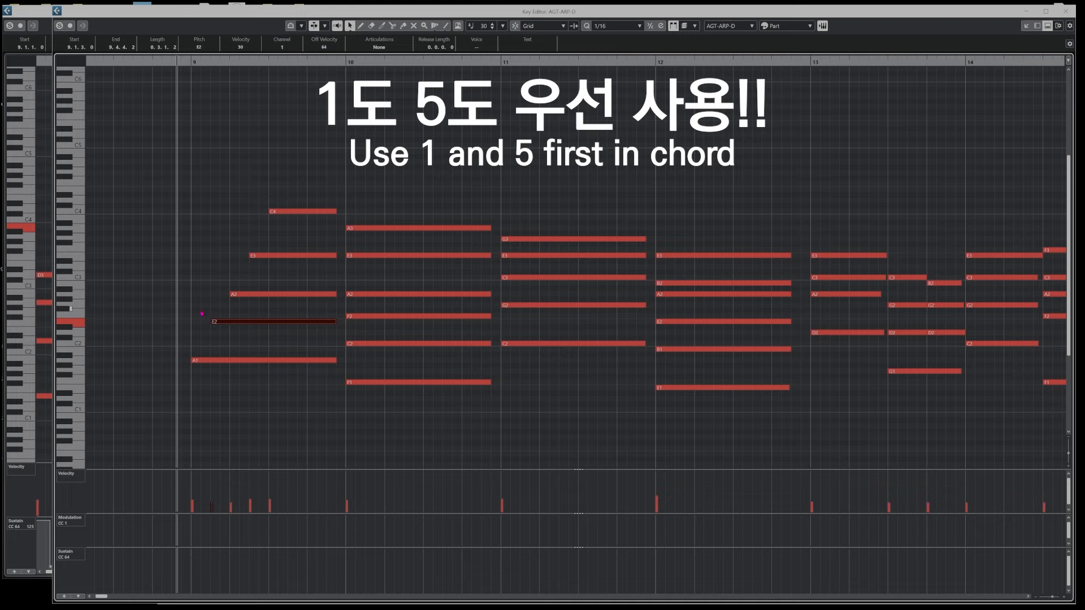
drag(202, 310, 223, 370)
click(289, 306)
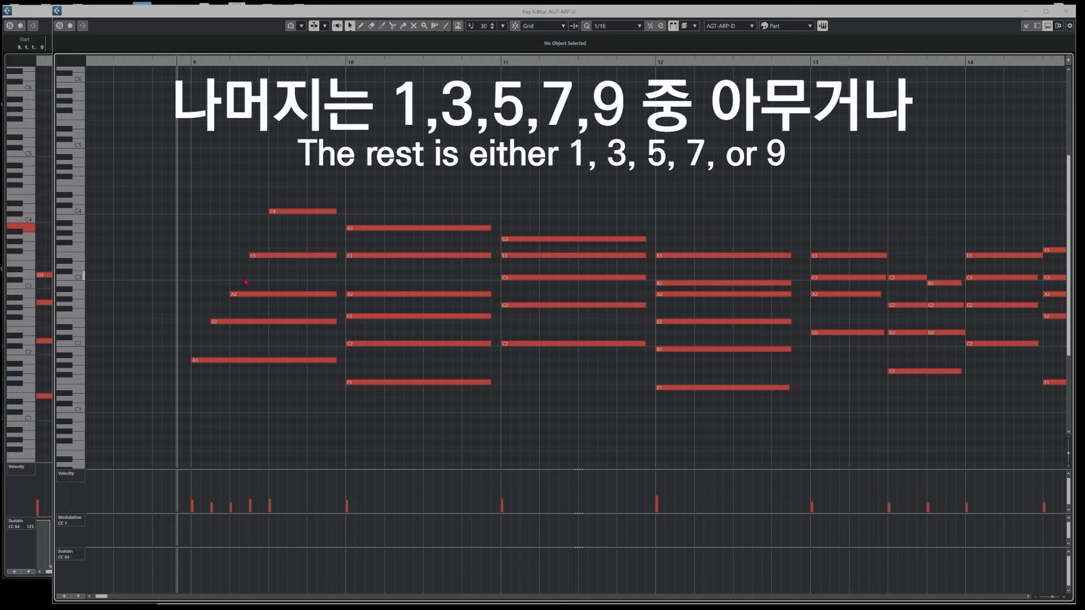
drag(270, 305, 270, 305)
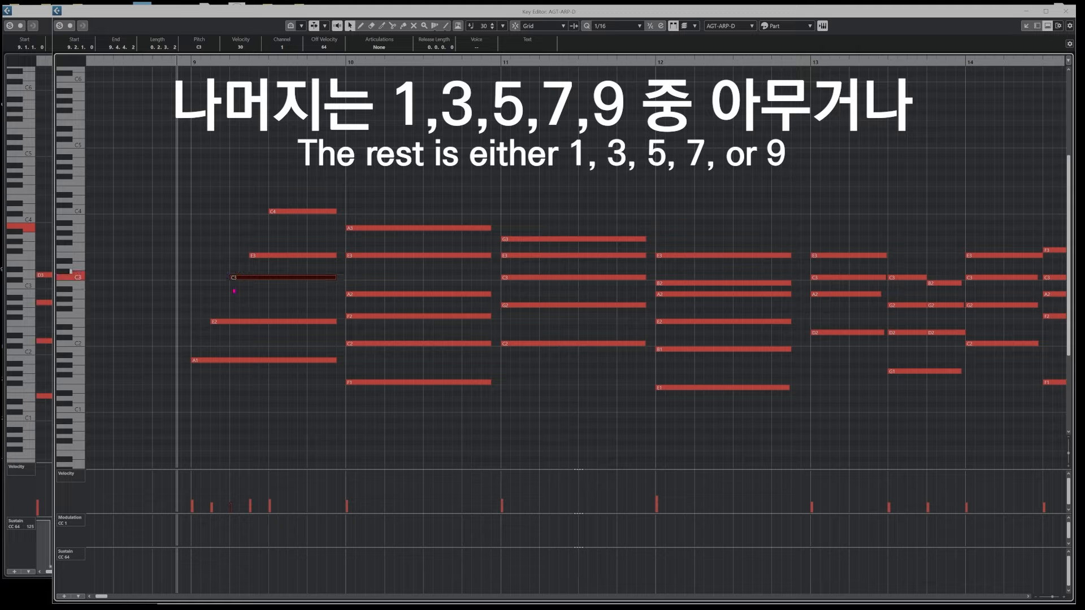
click(272, 254)
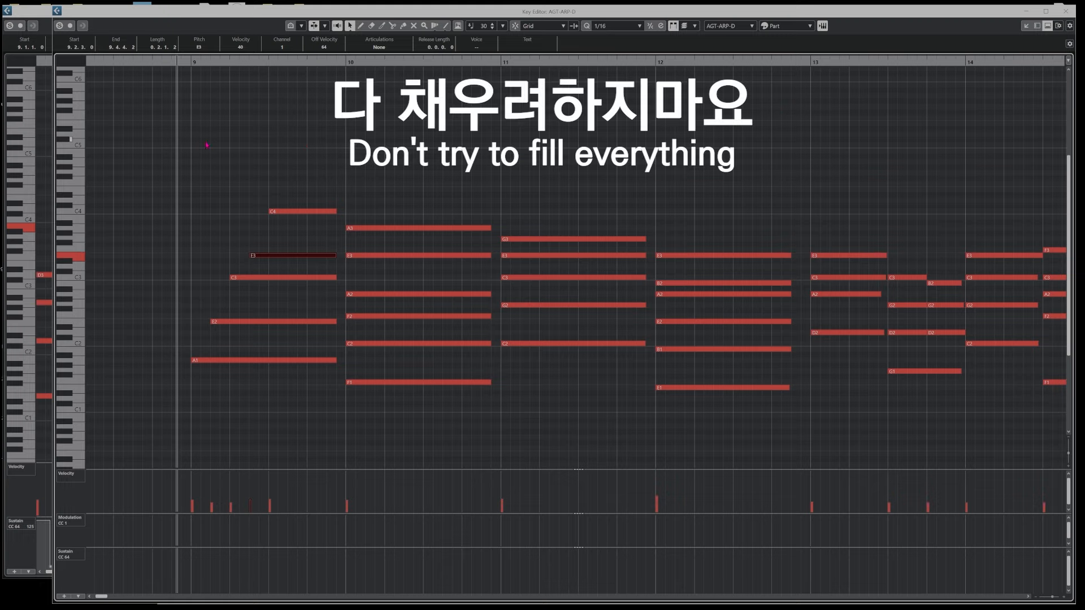
- Delete the top two notes, E3 and C4, from the bar 9 arpeggio
drag(203, 136, 331, 389)
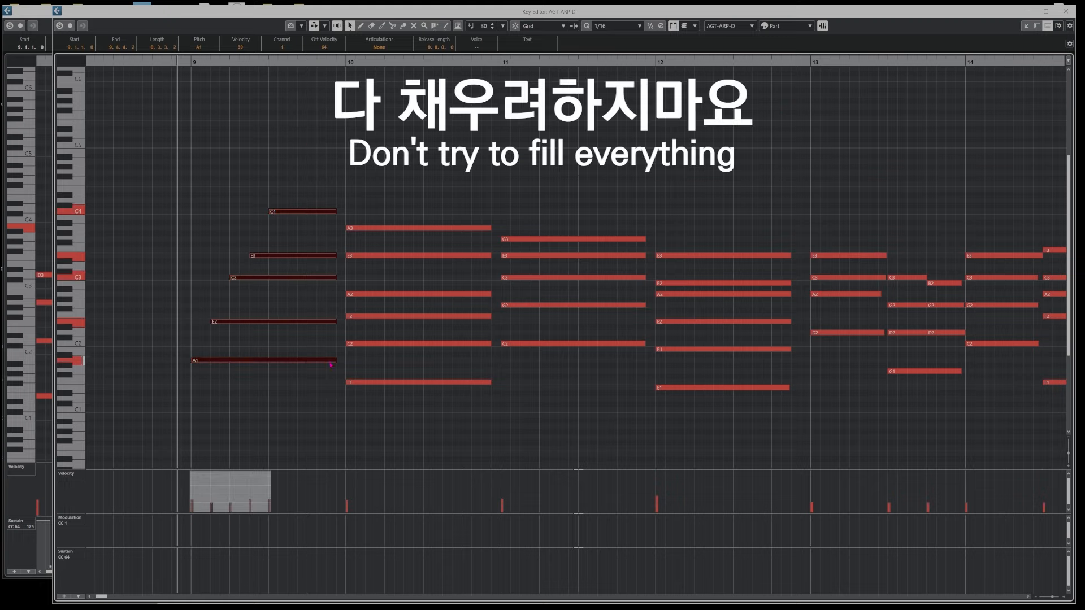
drag(294, 190, 262, 268)
key(Delete)
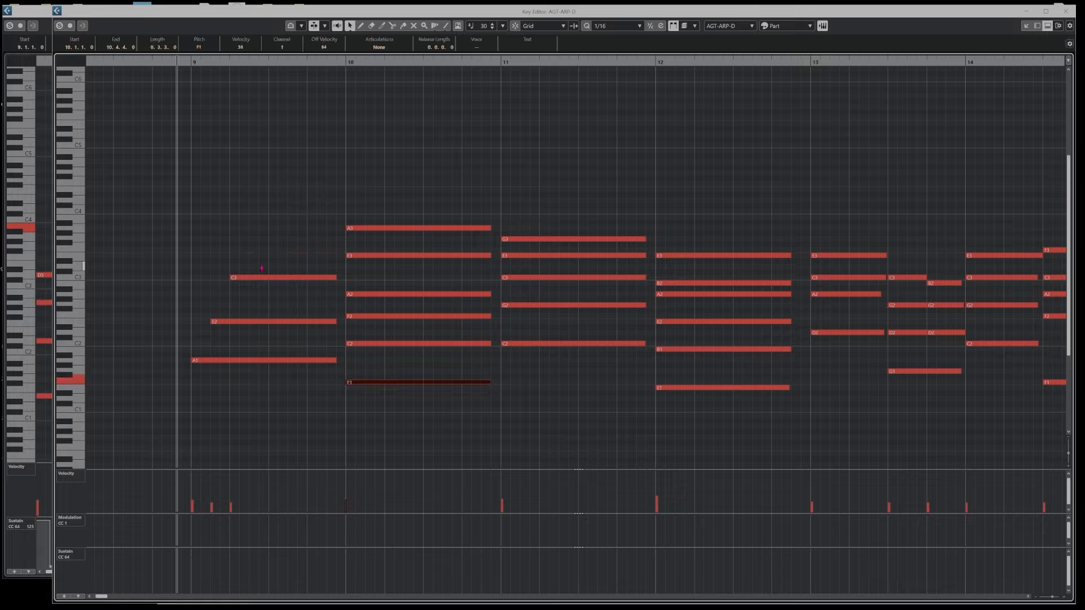
- Check the remaining A1, E2 and C3 notes and add a G3 note starting at 9.2.3 above them
click(282, 360)
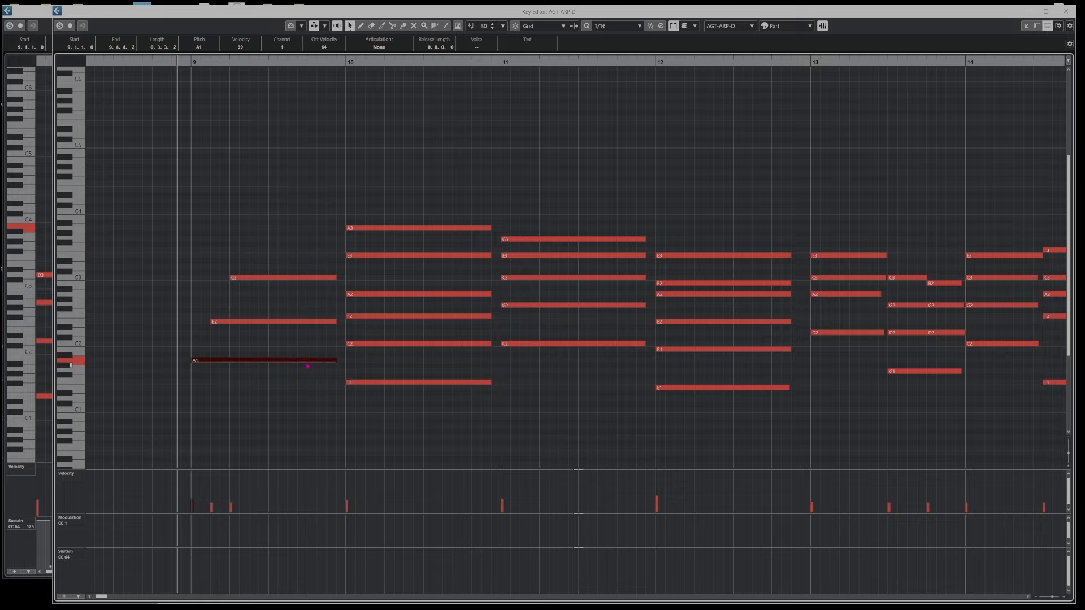
click(259, 323)
click(245, 278)
drag(251, 239, 328, 240)
- Shorten the ends of the lower bar 9 notes to finish slightly staggered before bar 10, and play the arpeggio
drag(336, 277, 328, 278)
click(328, 239)
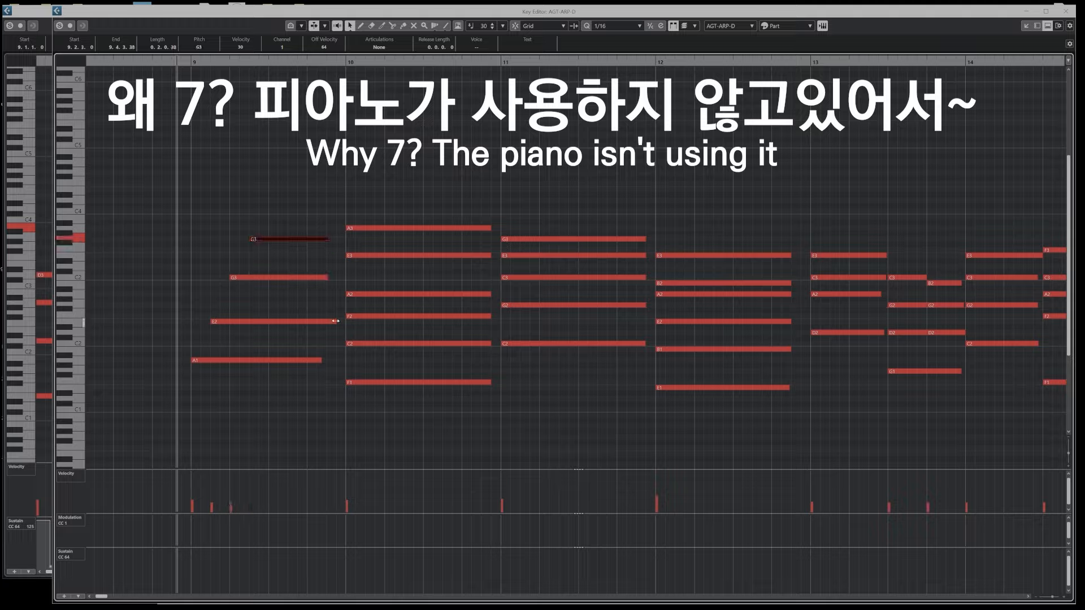
drag(336, 321, 323, 322)
click(290, 174)
key(space)
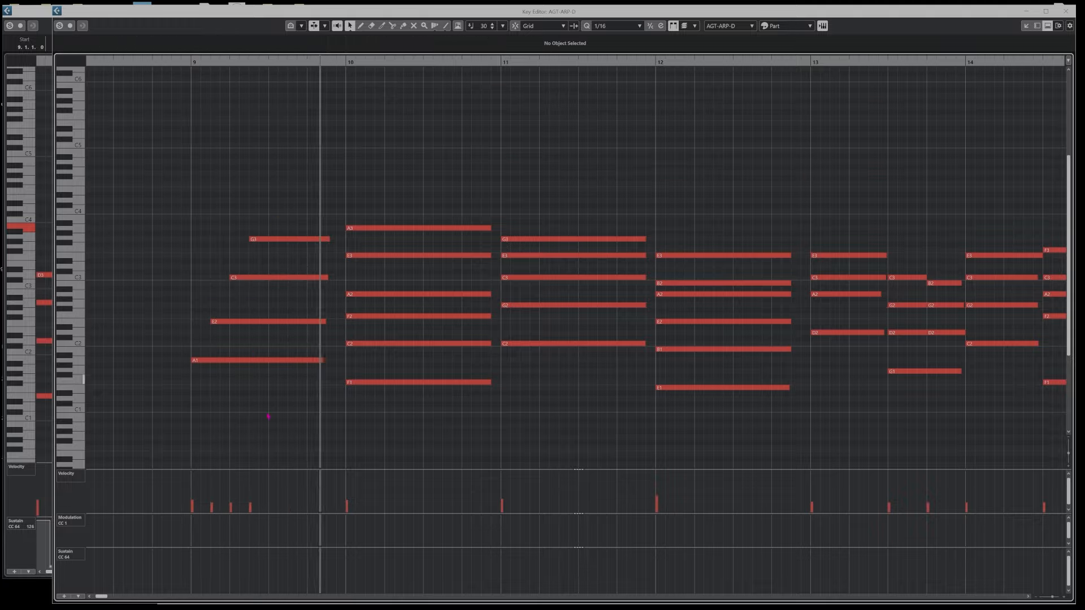
key(space)
- Raise the velocities of the four bar 9 arpeggio notes to a similar level, with E2 at 50
click(193, 495)
click(212, 497)
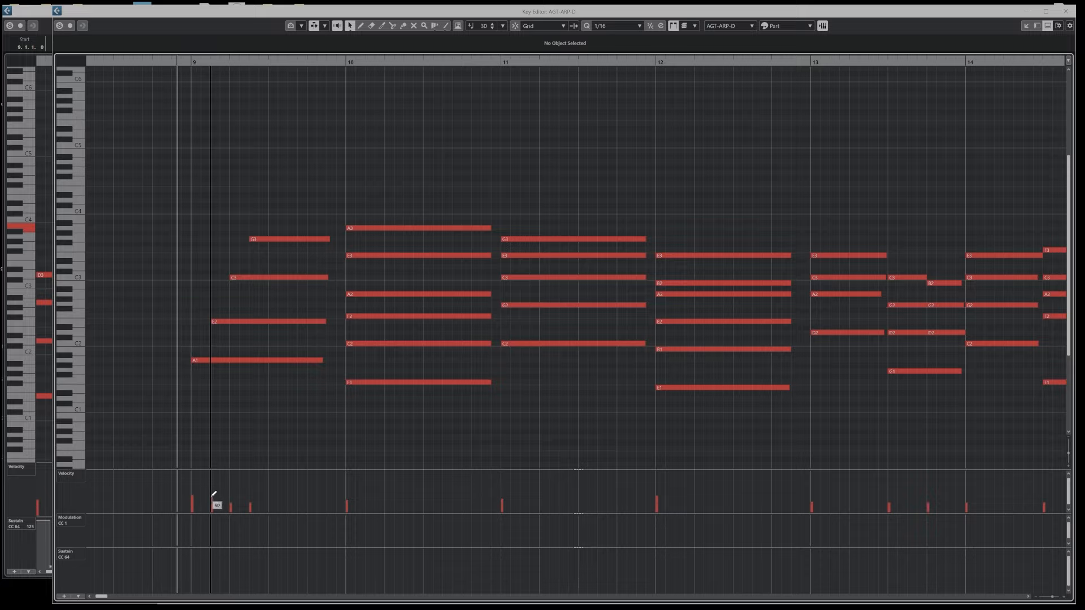
click(230, 495)
click(250, 495)
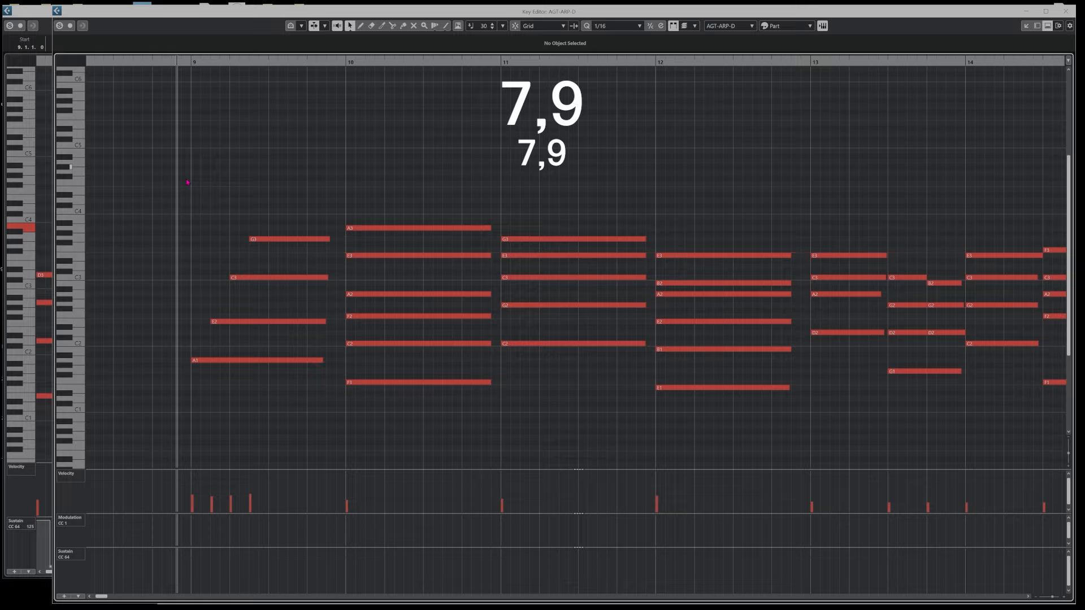
- Try the bar 9 arpeggio with its upper two notes moved to G2 and E3, and play it
click(266, 239)
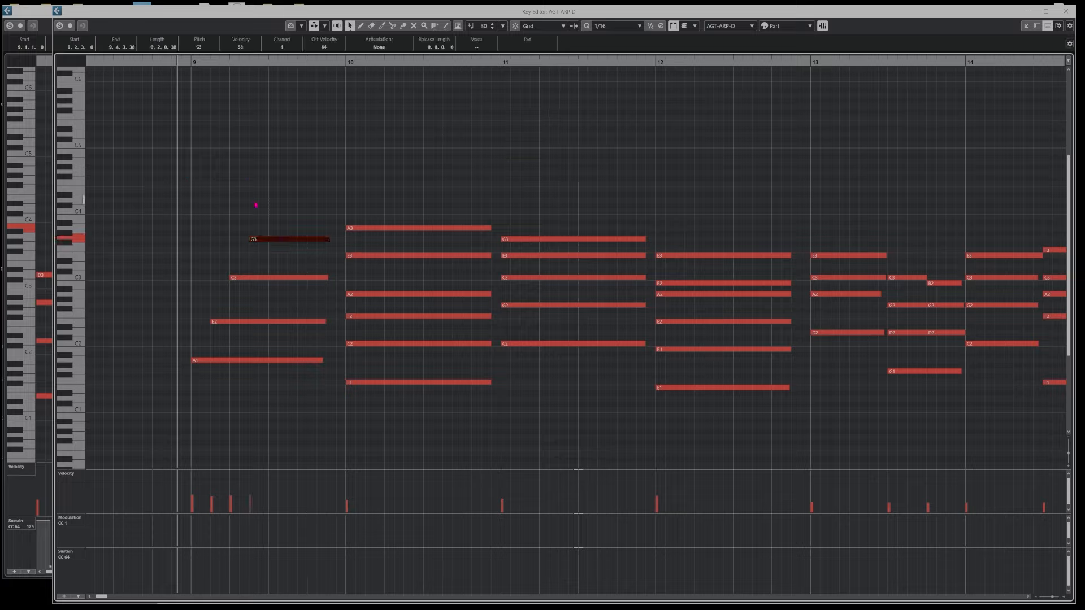
key(Left)
drag(238, 282, 277, 295)
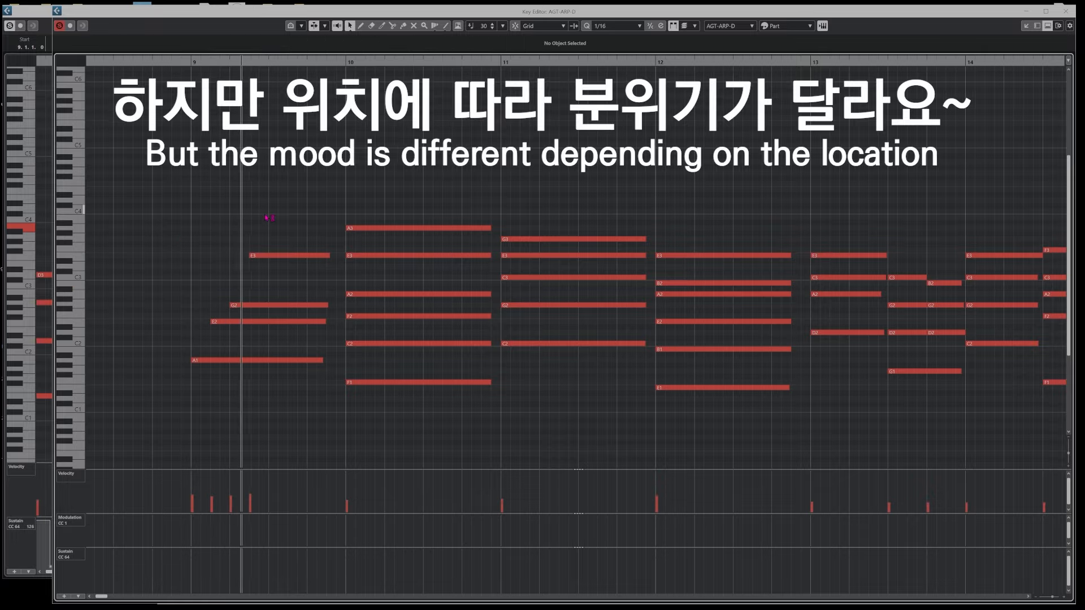
key(space)
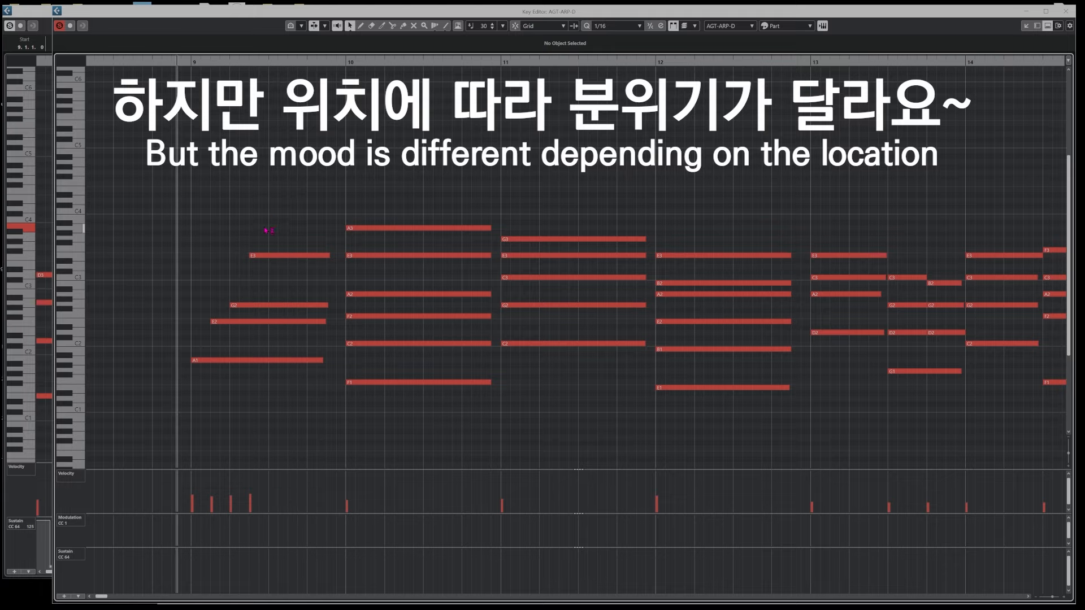
- Examine the bar 9 notes of the Piano-origi part, and return to the AGT-ARP-D part for playback
click(60, 27)
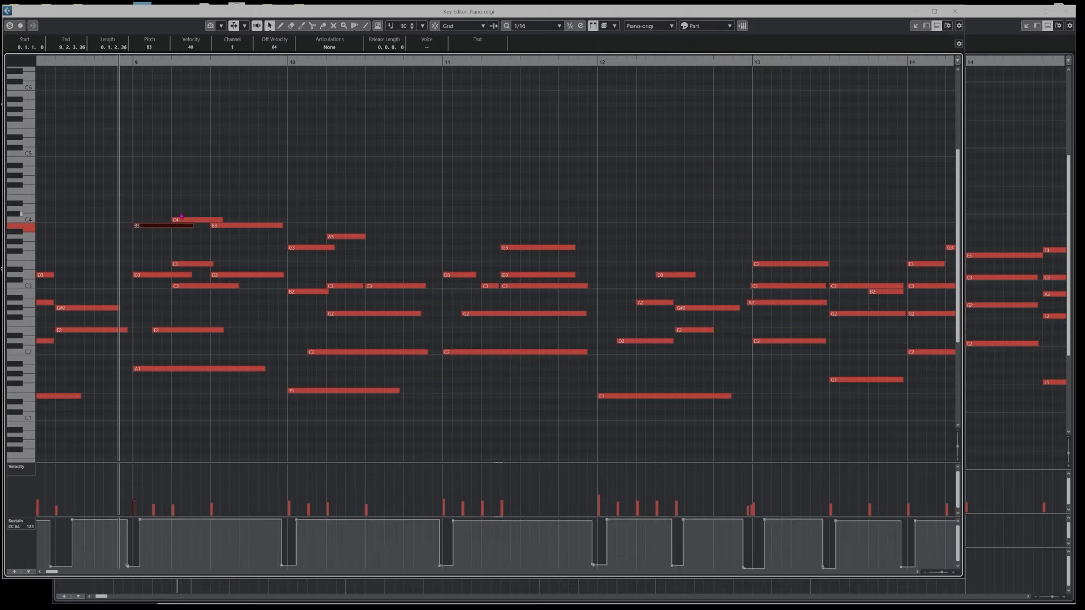
drag(160, 191, 255, 418)
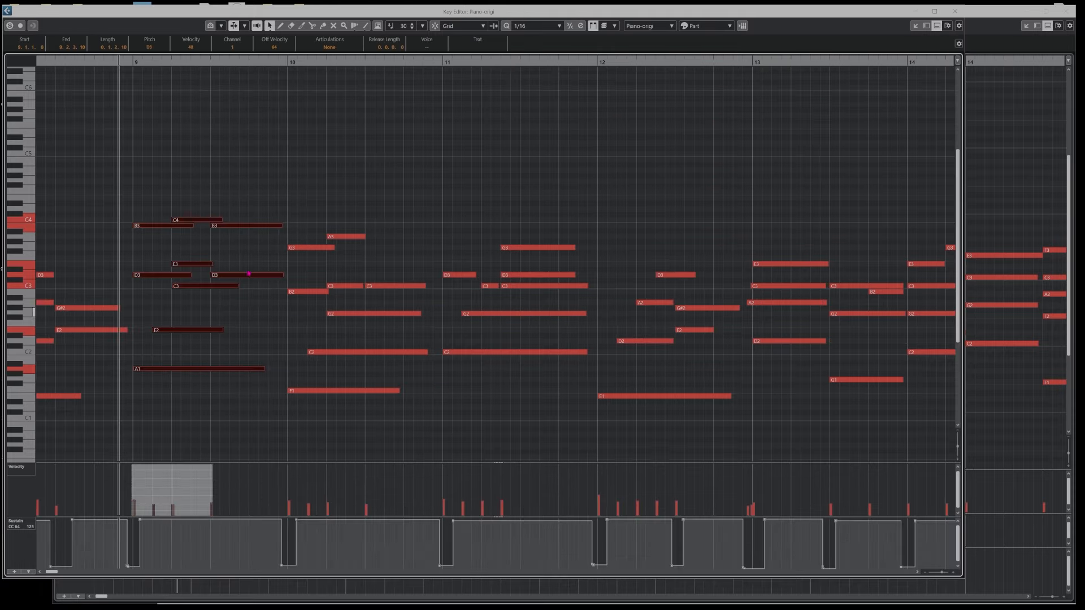
click(1011, 15)
key(space)
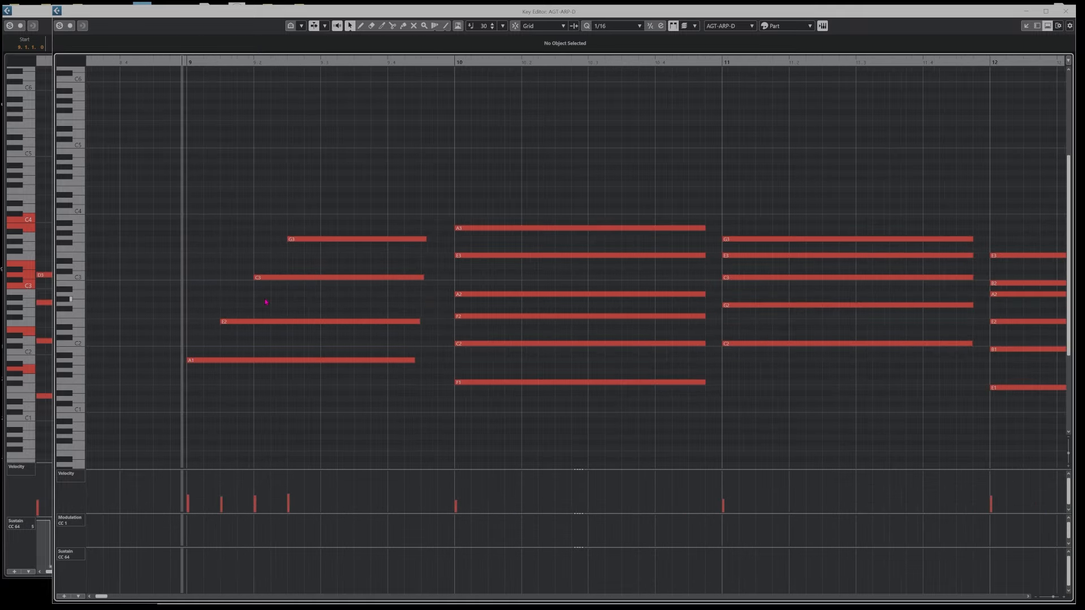
- Nudge A1 slightly ahead of bar 9 and shift the starts of C3 and G3 slightly later, off the grid
drag(190, 361, 189, 360)
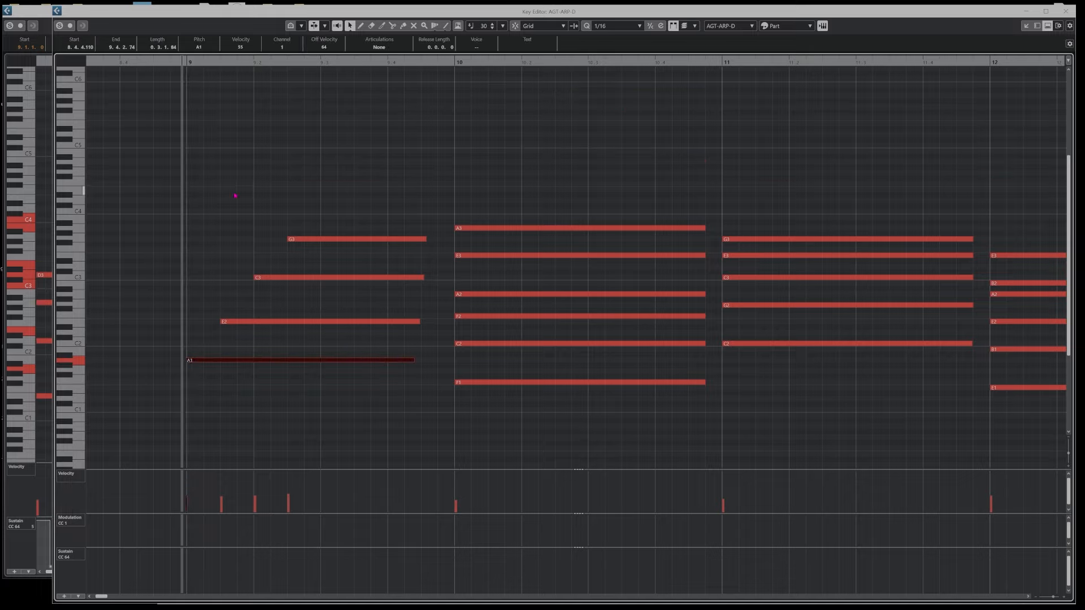
drag(235, 196, 346, 389)
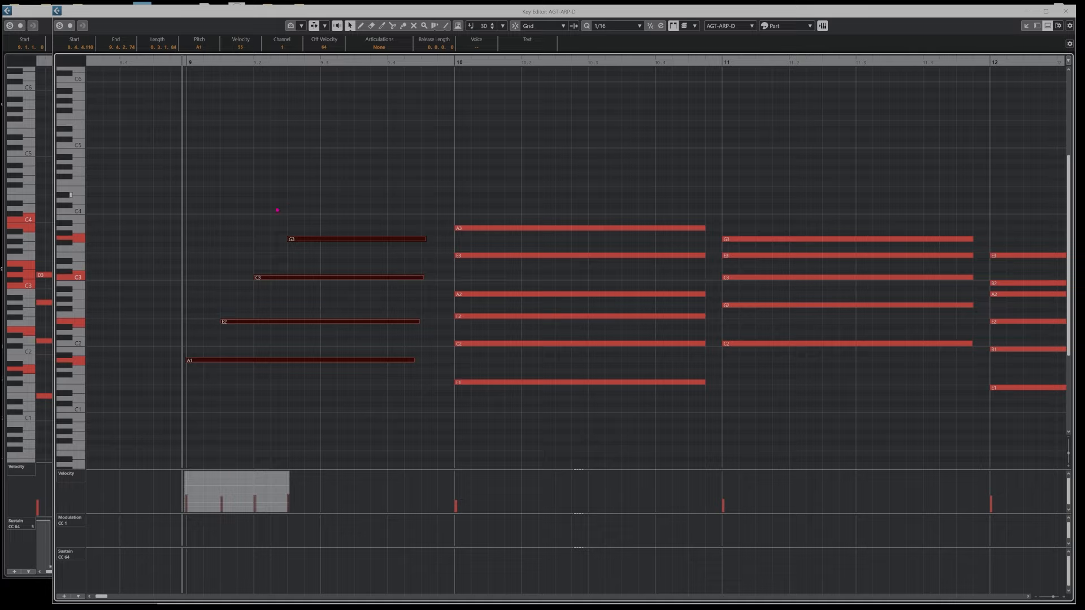
drag(202, 325, 211, 370)
drag(231, 303, 245, 333)
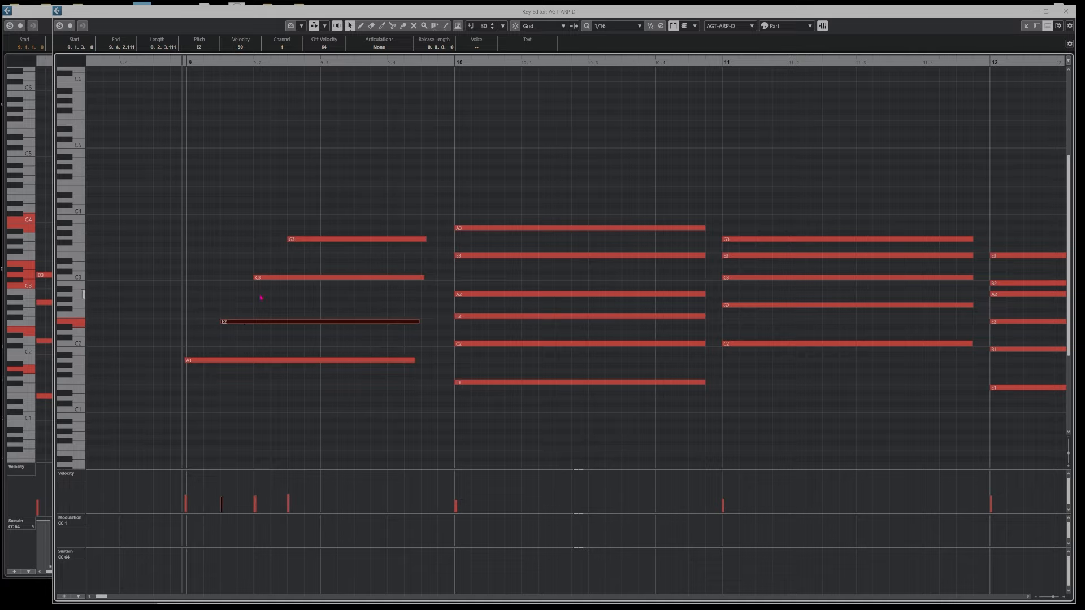
click(259, 297)
drag(257, 278, 260, 278)
drag(291, 241, 294, 242)
click(315, 206)
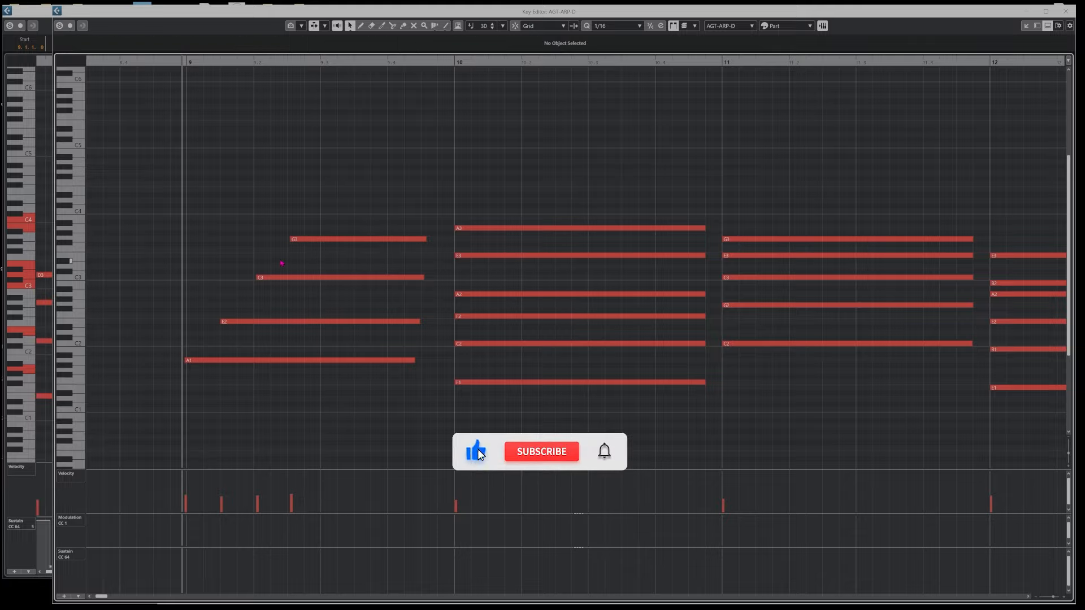
- Play the humanized bar 9 arpeggio and closely check the start positions of A1 and E2
key(space)
key(h)
scroll(219, 308, right, 5)
scroll(199, 339, left, 1)
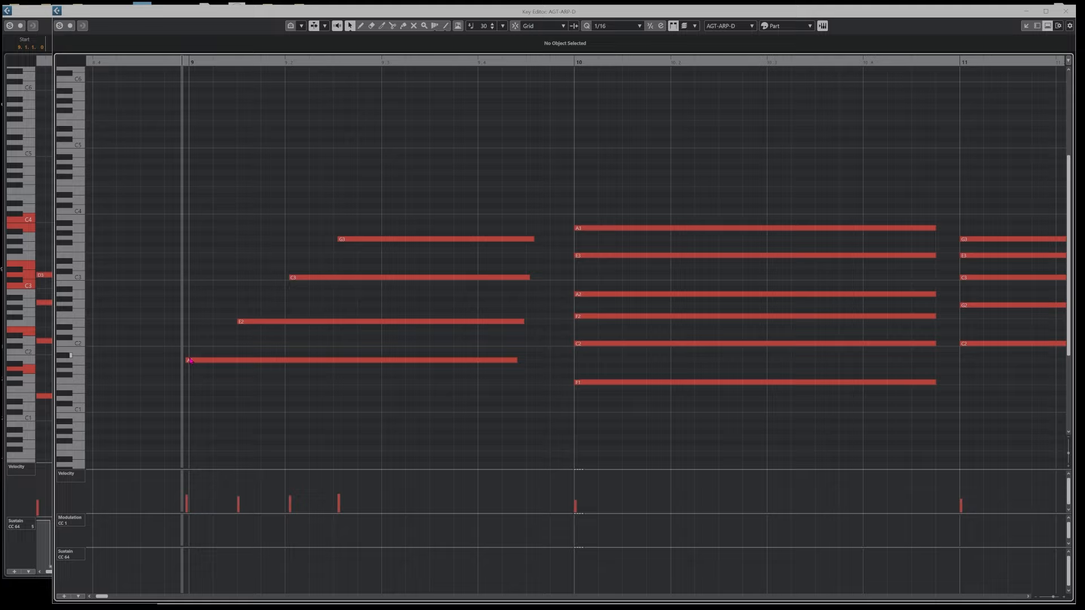
drag(187, 360, 187, 361)
click(242, 321)
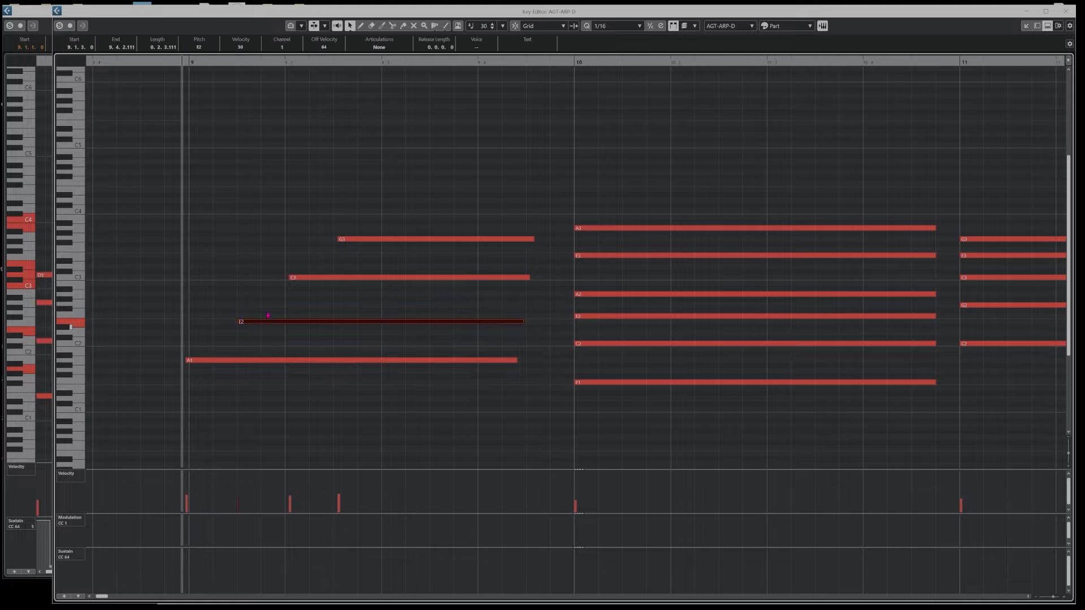
- Check the off-grid start positions of C3 and G3 in the bar 9 arpeggio
click(308, 278)
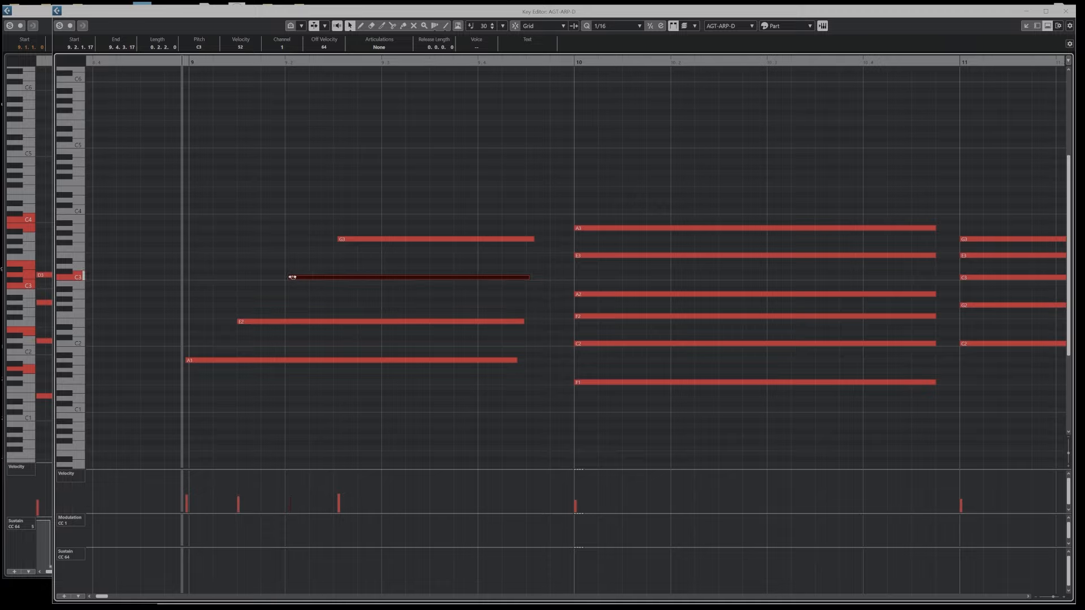
drag(292, 277, 291, 277)
drag(342, 240, 338, 240)
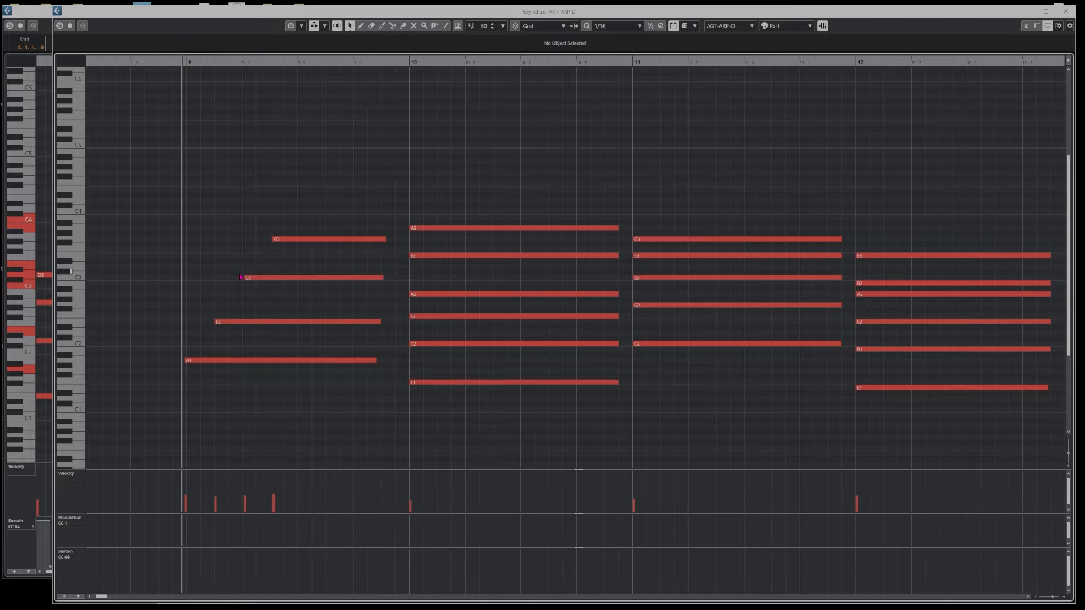
- Select the bar 9 arpeggio's lower three notes, its top note and all four together, and play the bar
drag(245, 279, 300, 396)
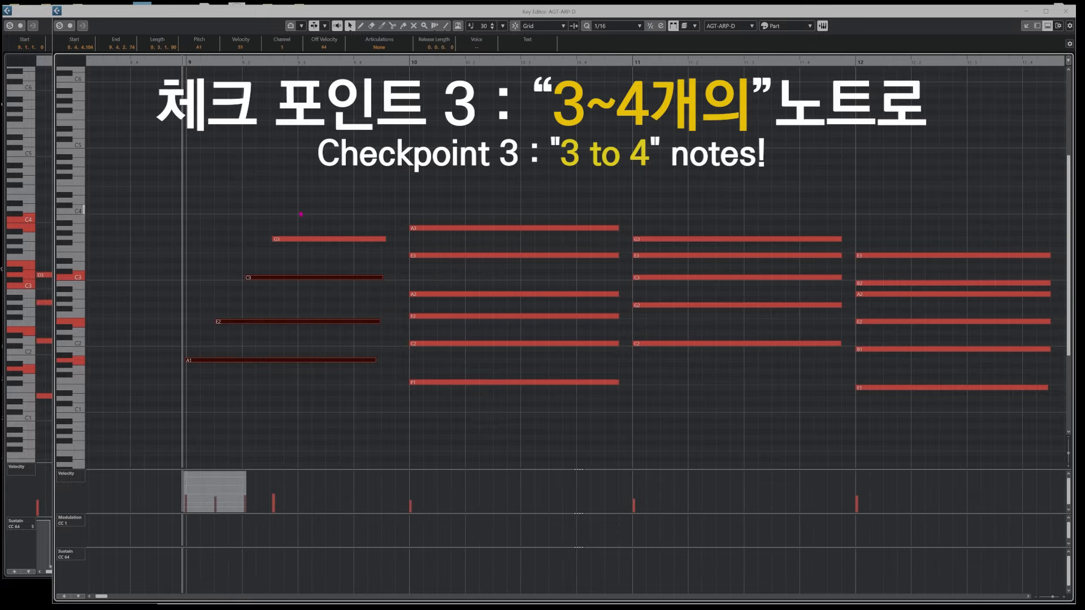
drag(290, 206, 331, 256)
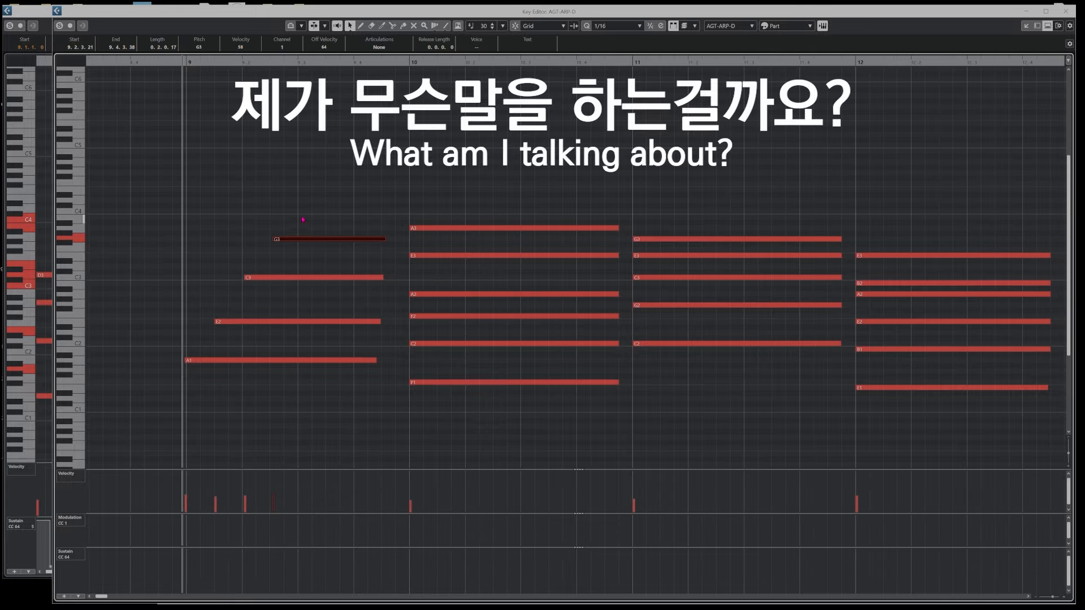
drag(295, 212, 347, 418)
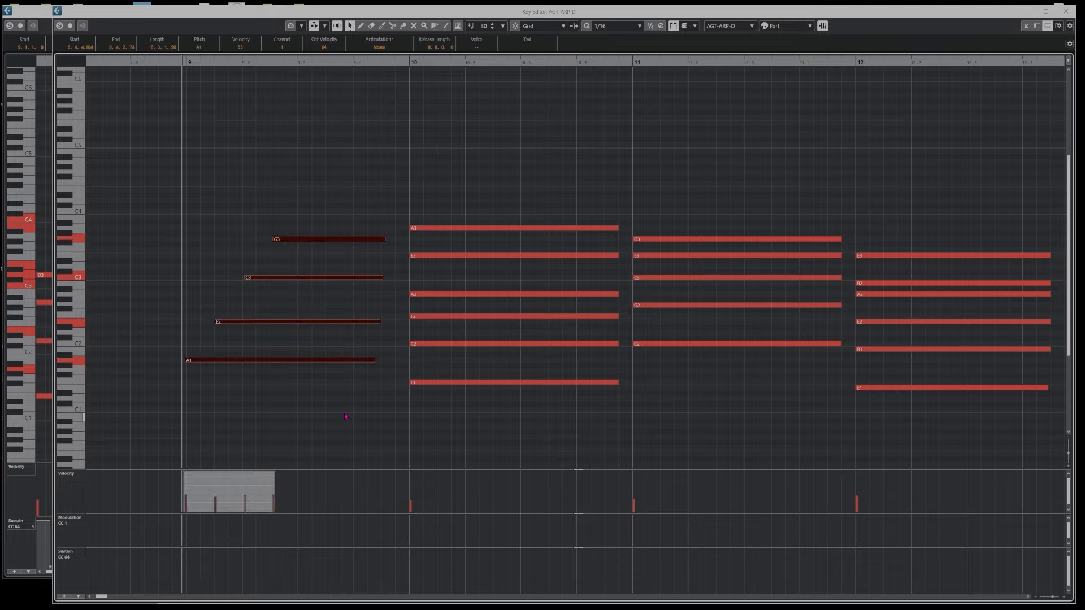
click(344, 416)
key(space)
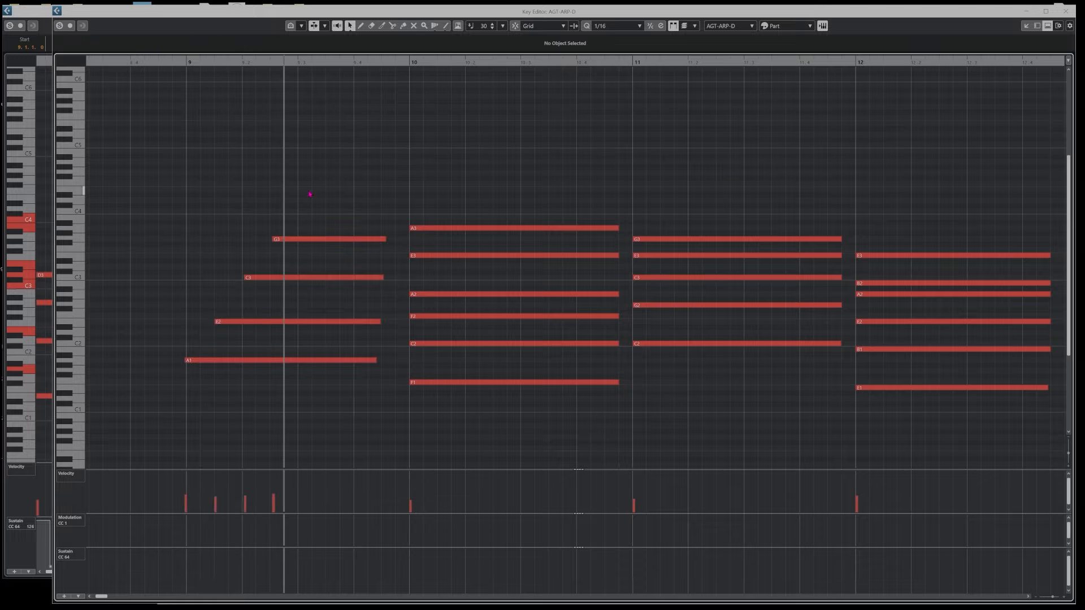
key(space)
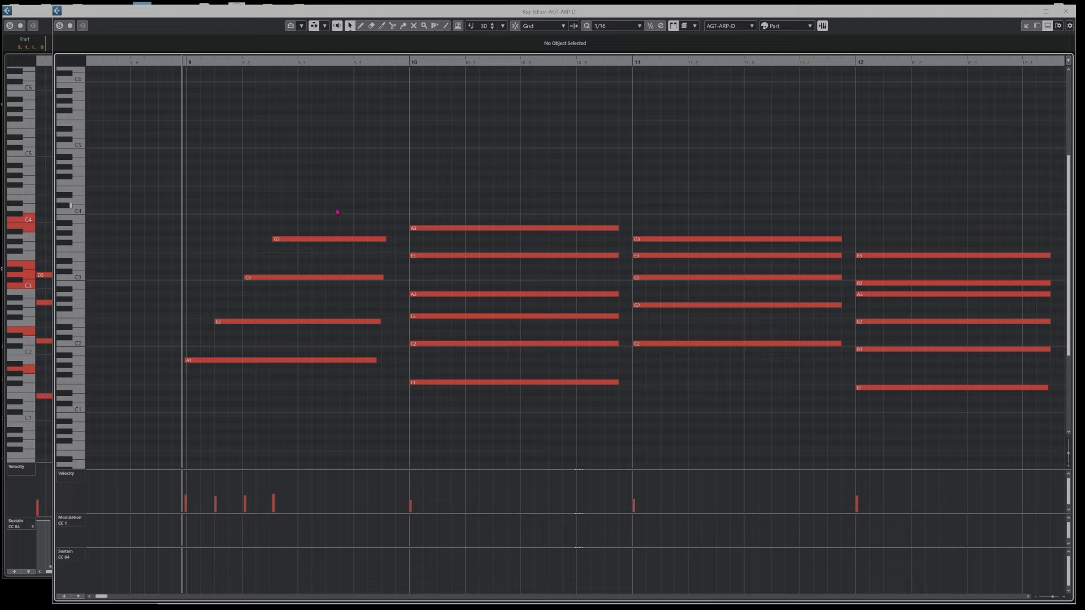
- Show the guitar track's instrument, add a short F5 fret-position keyswitch just before bar 9, and play the arpeggio
key(e)
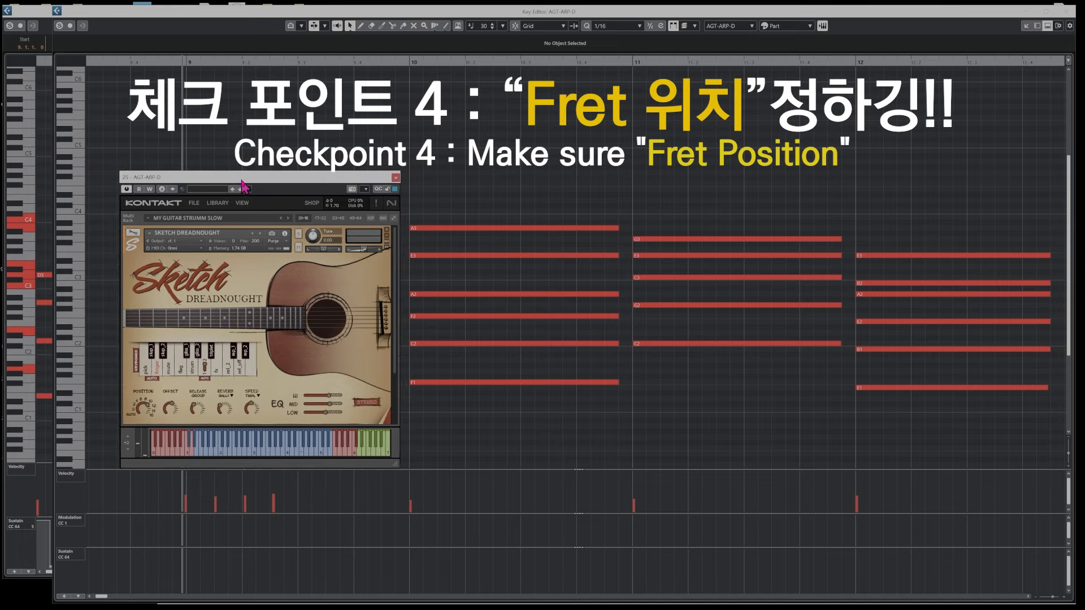
drag(246, 165, 411, 230)
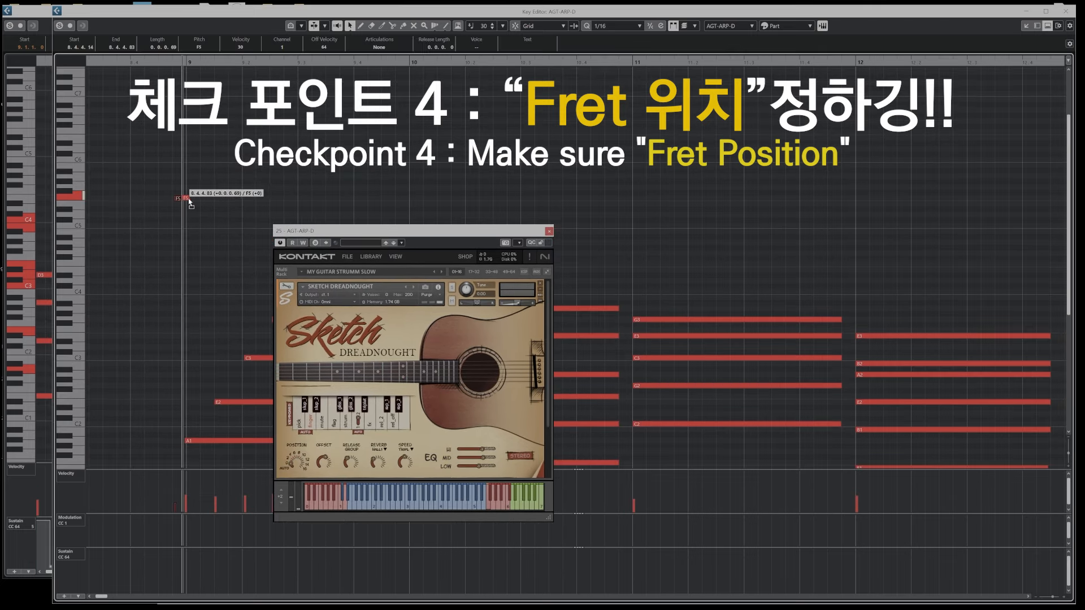
mouse_move(188, 198)
mouse_down()
mouse_move(197, 198)
mouse_move(174, 200)
mouse_up()
click(195, 206)
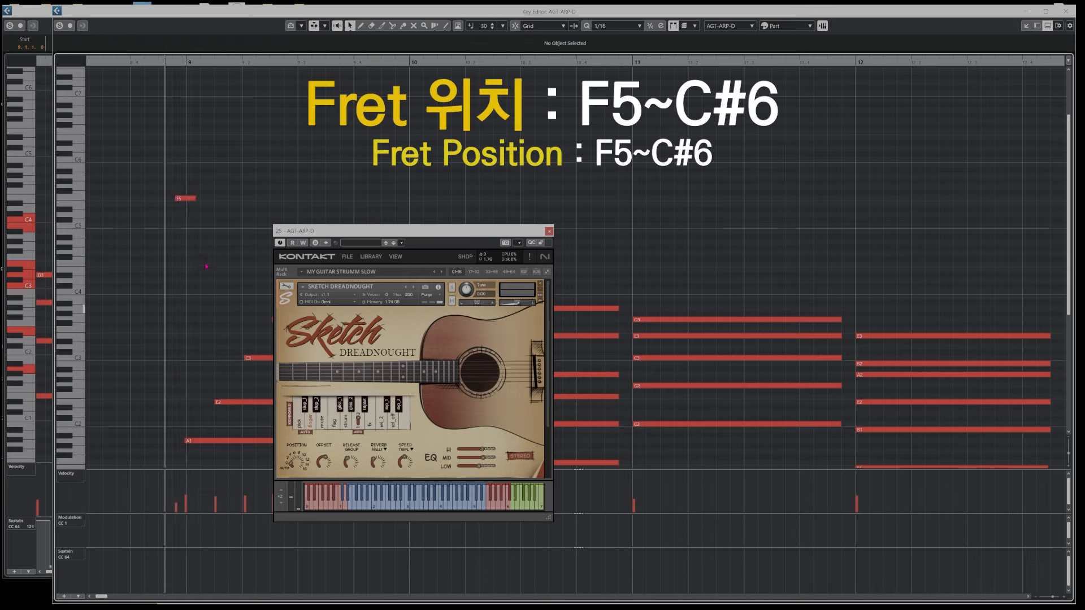
key(space)
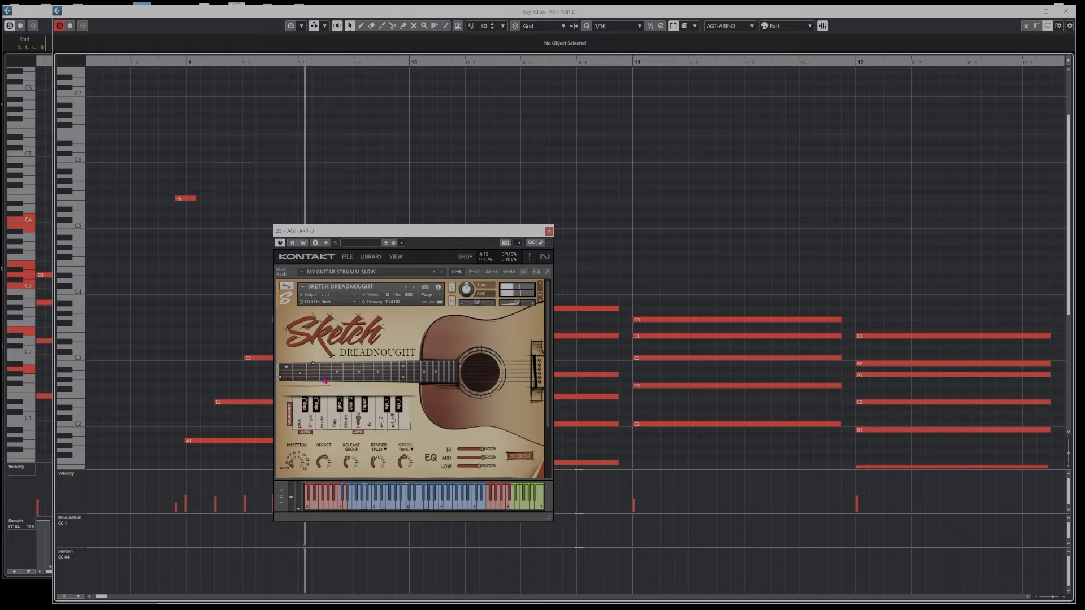
key(space)
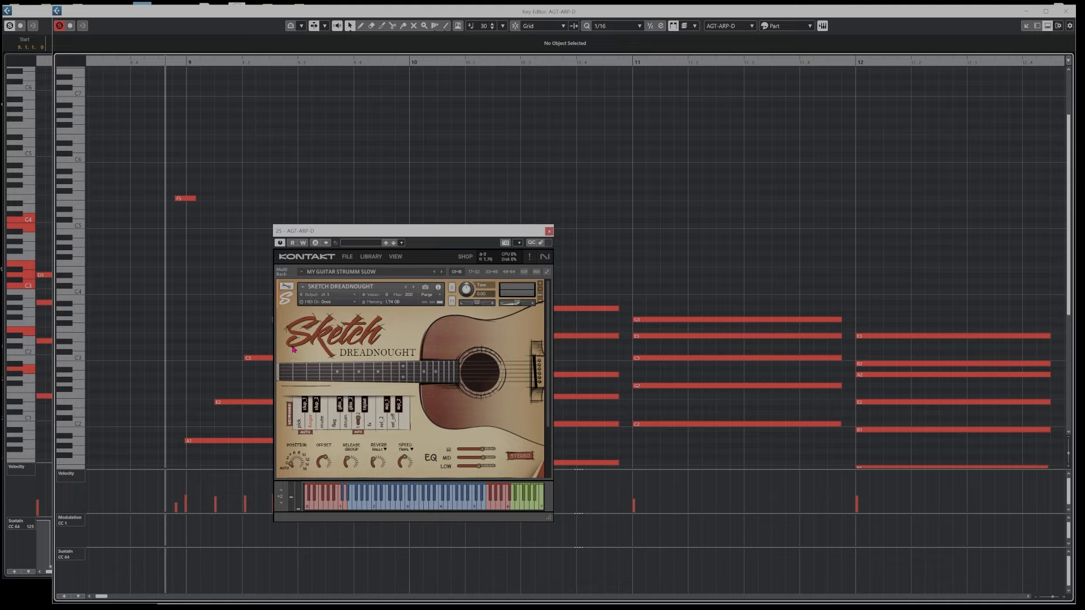
- Raise the fret-position keyswitch before bar 9 to G#5, comparing its sound with F5
click(195, 440)
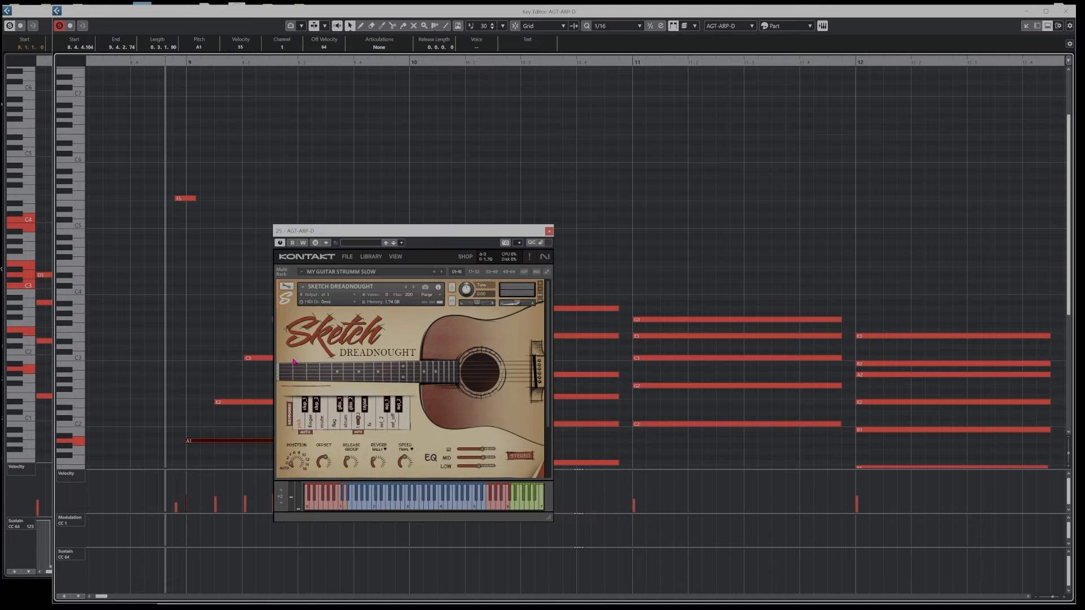
click(185, 198)
key(Up)
key(Up)
key(Up)
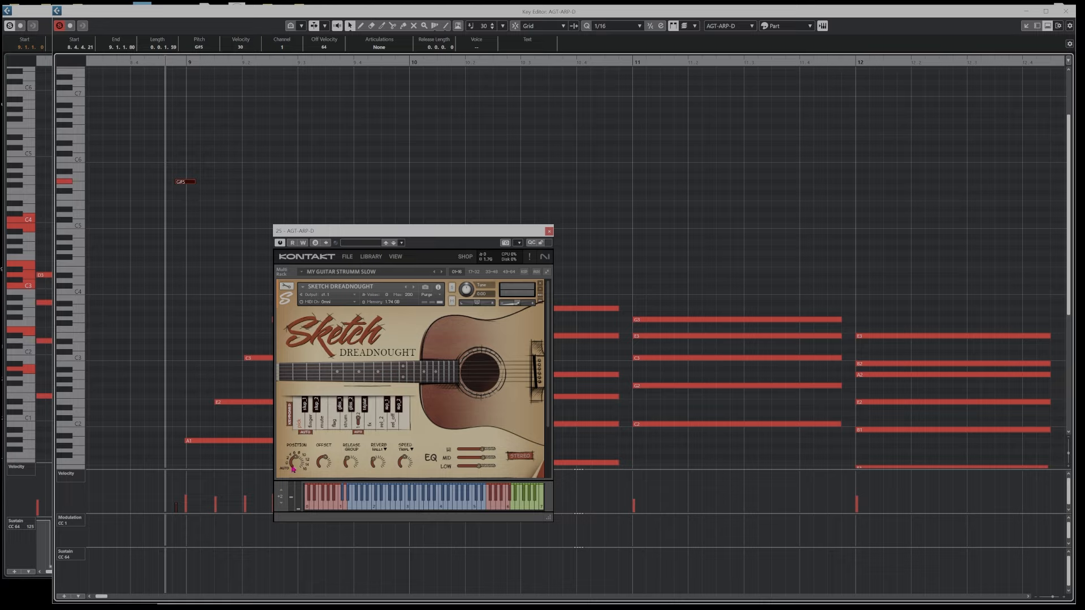
click(232, 307)
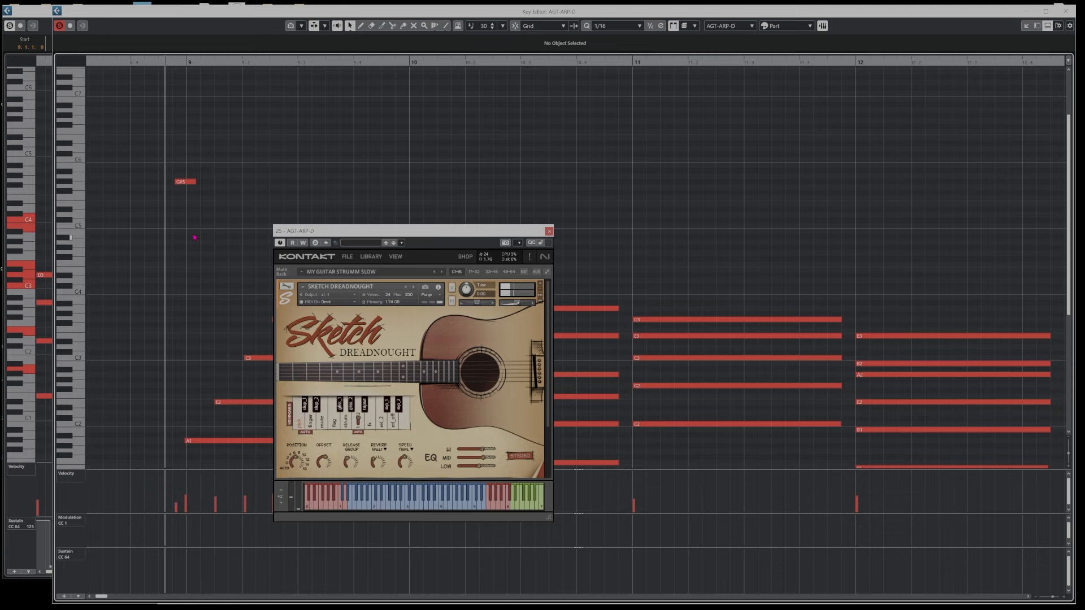
drag(186, 182, 186, 198)
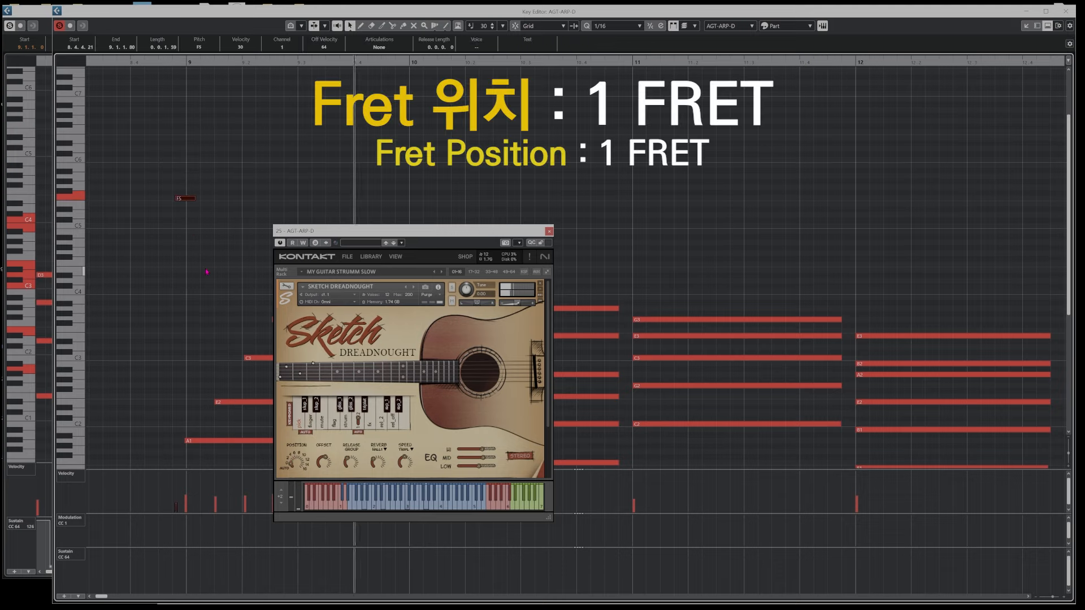
key(ctrl+z)
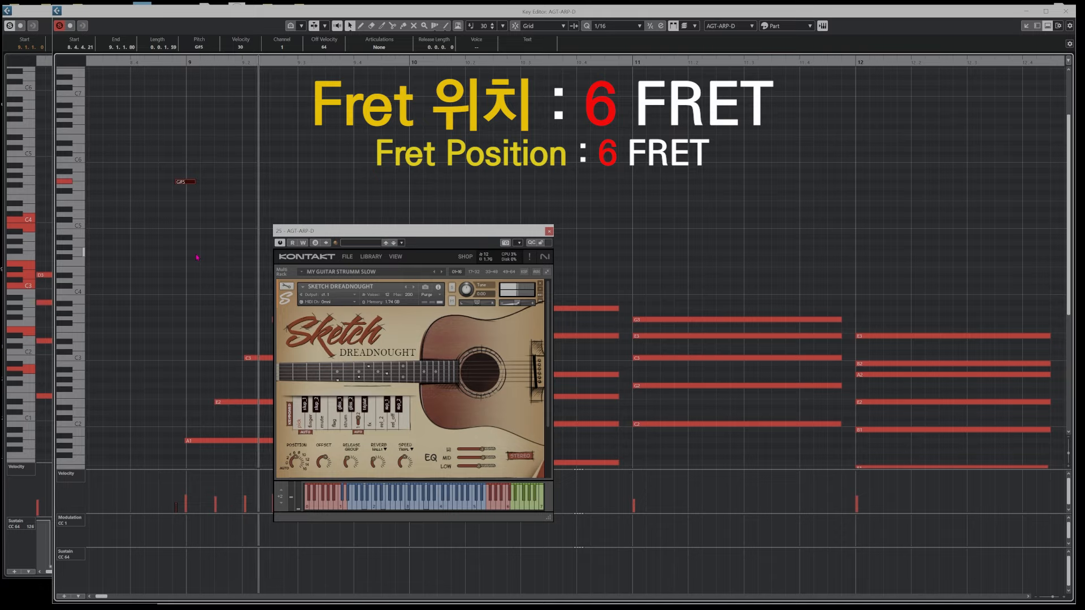
- Enlarge the velocity display and slightly lower the velocities of E2, C3 and G3 in bar 9
drag(361, 232, 518, 105)
click(279, 477)
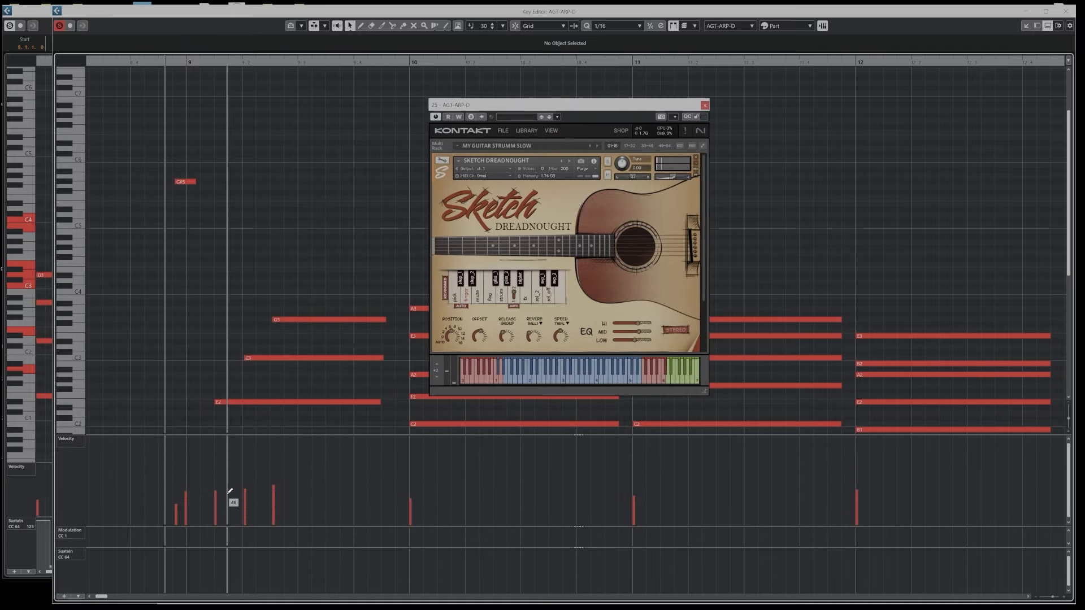
mouse_move(219, 493)
mouse_down()
mouse_move(273, 499)
mouse_move(243, 503)
mouse_move(275, 496)
mouse_up()
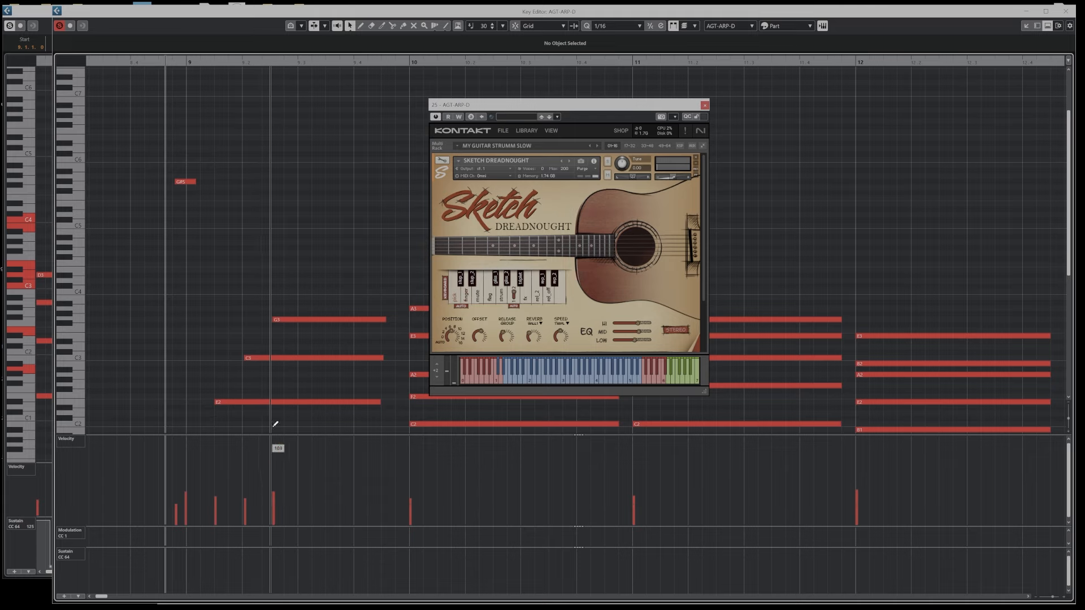
- Draw a D0 finger keyswitch note that starts just before bar 9 and lasts until shortly before bar 10
scroll(238, 315, down, 3)
scroll(237, 315, down, 3)
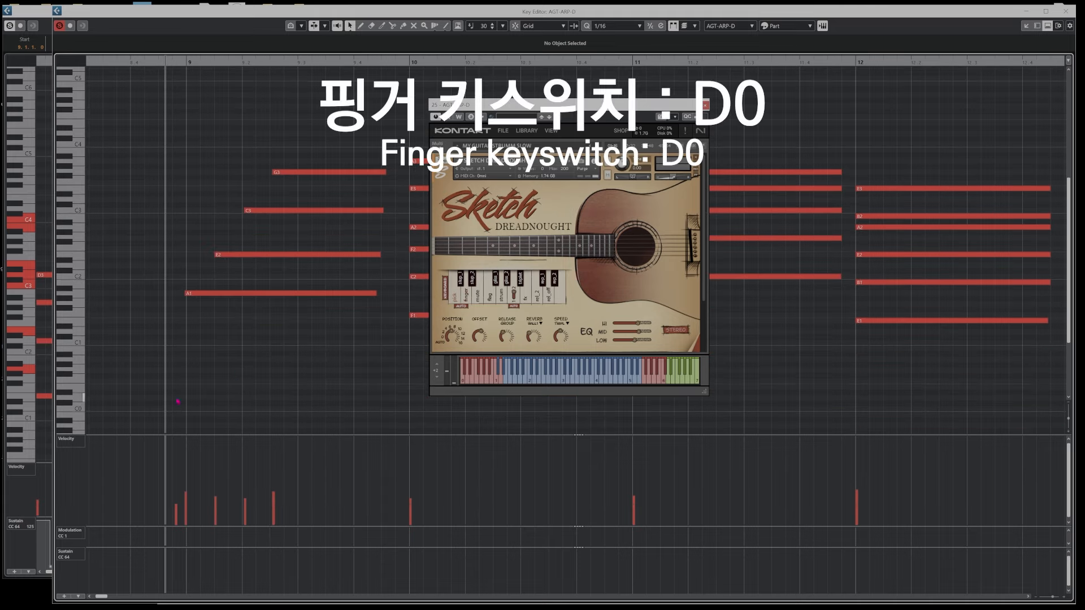
drag(181, 397, 397, 398)
drag(179, 398, 171, 398)
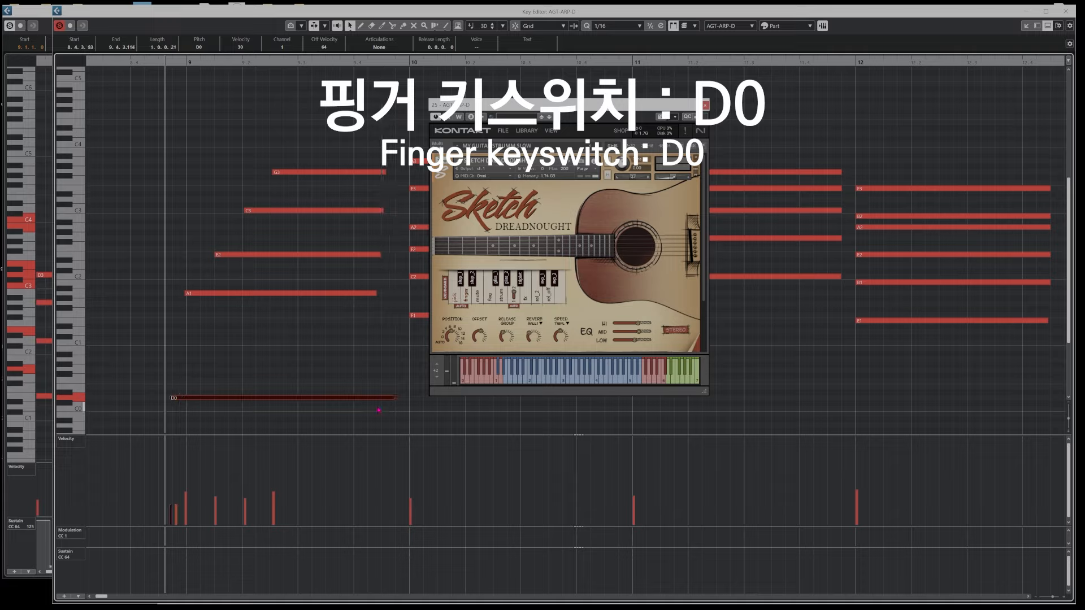
drag(394, 399, 400, 400)
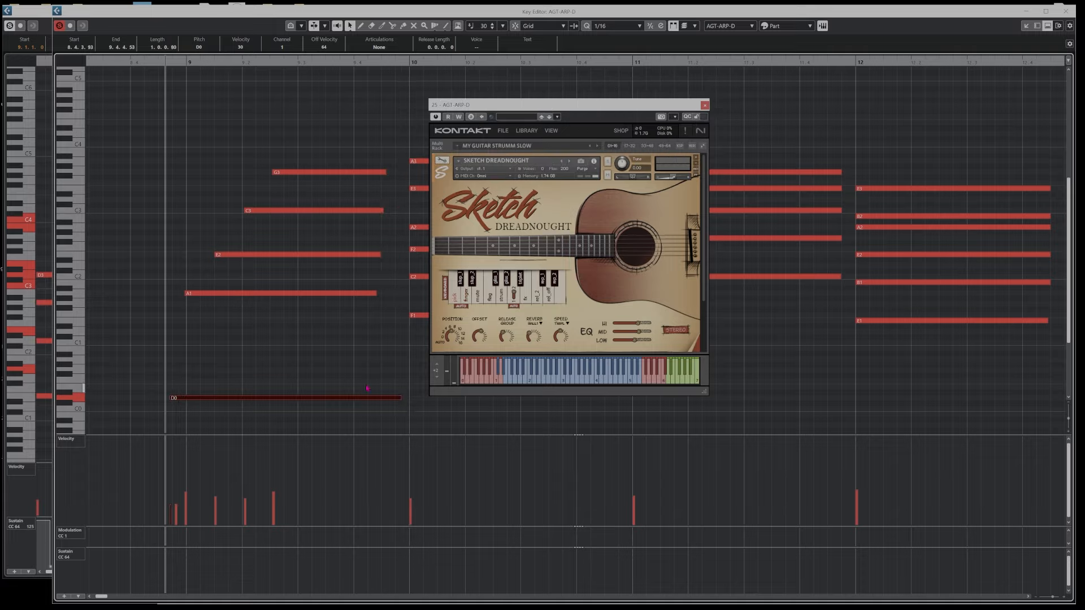
- Play the bar 9 arpeggio with its keyswitches, both soloed and together with the other tracks
click(267, 360)
key(space)
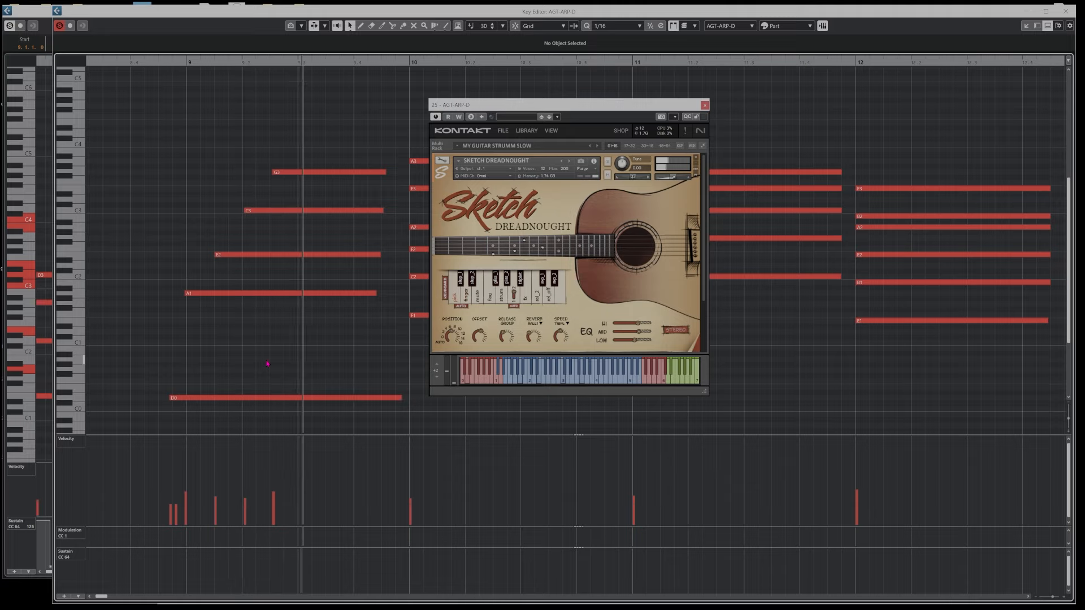
key(space)
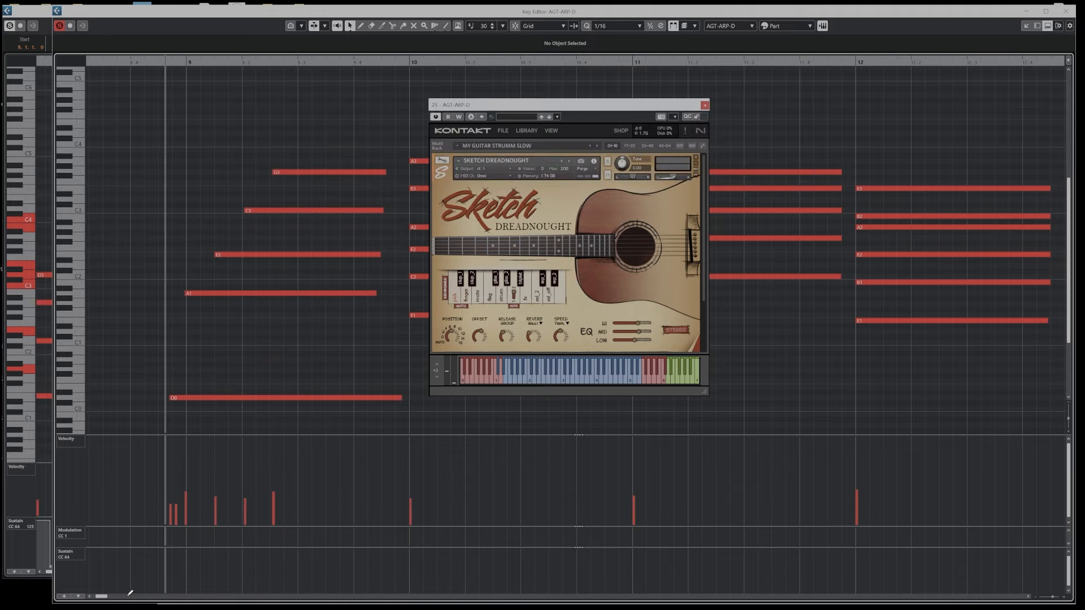
key(space)
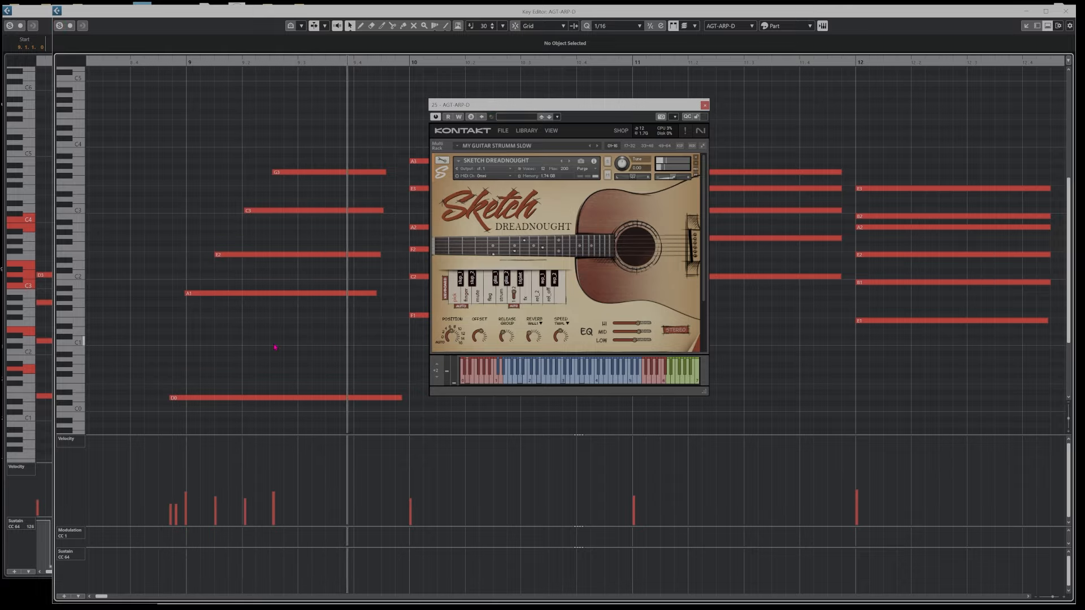
key(space)
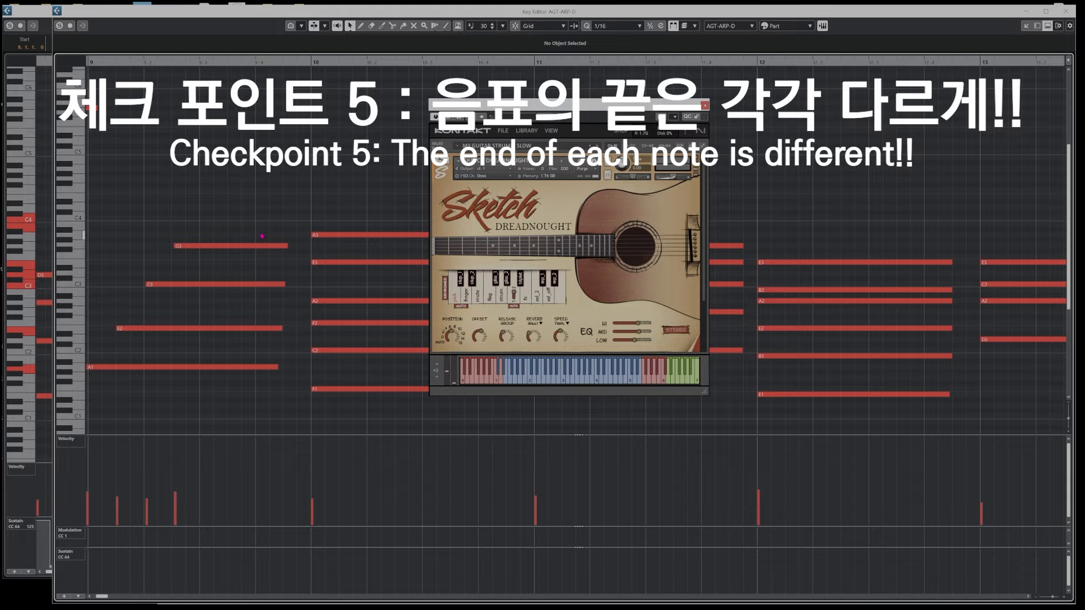
- Stagger the ends of the four bar 9 arpeggio notes, extending A1 slightly and E2 to 9.4.3.12
drag(255, 216, 290, 362)
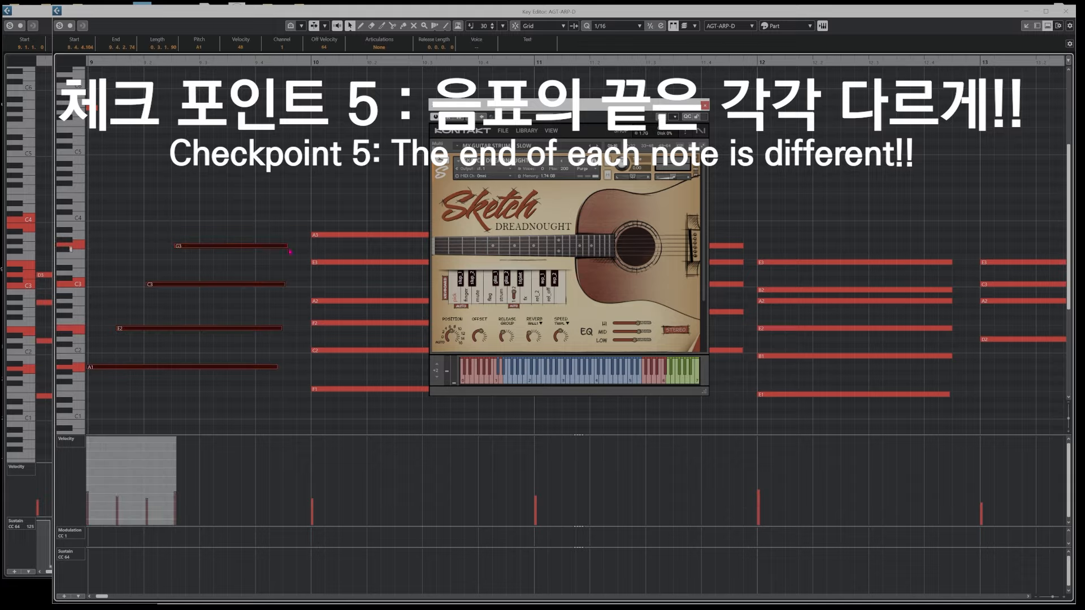
click(282, 321)
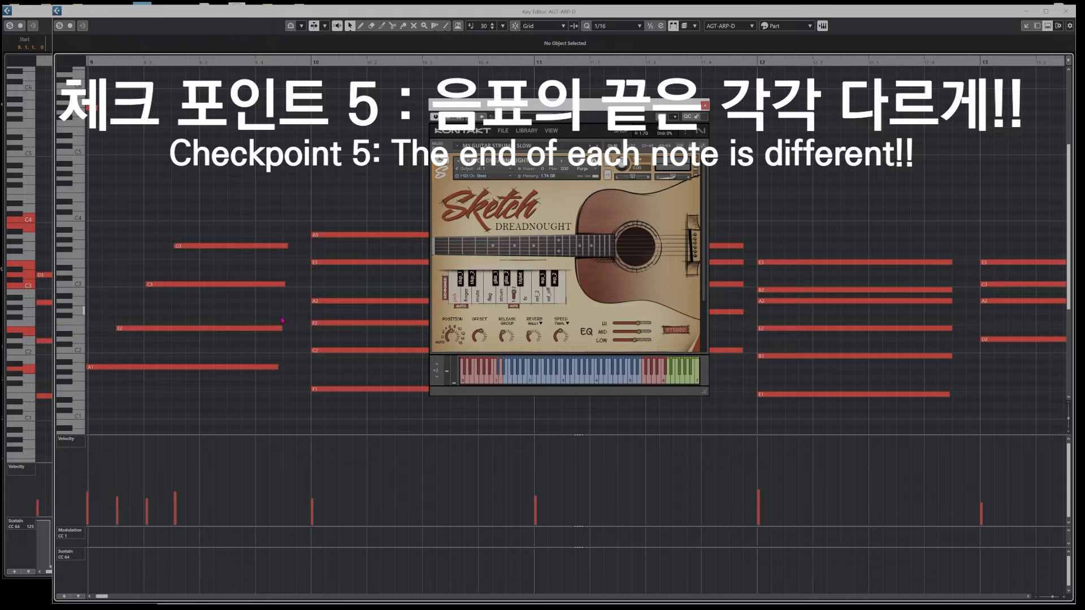
drag(281, 327, 279, 328)
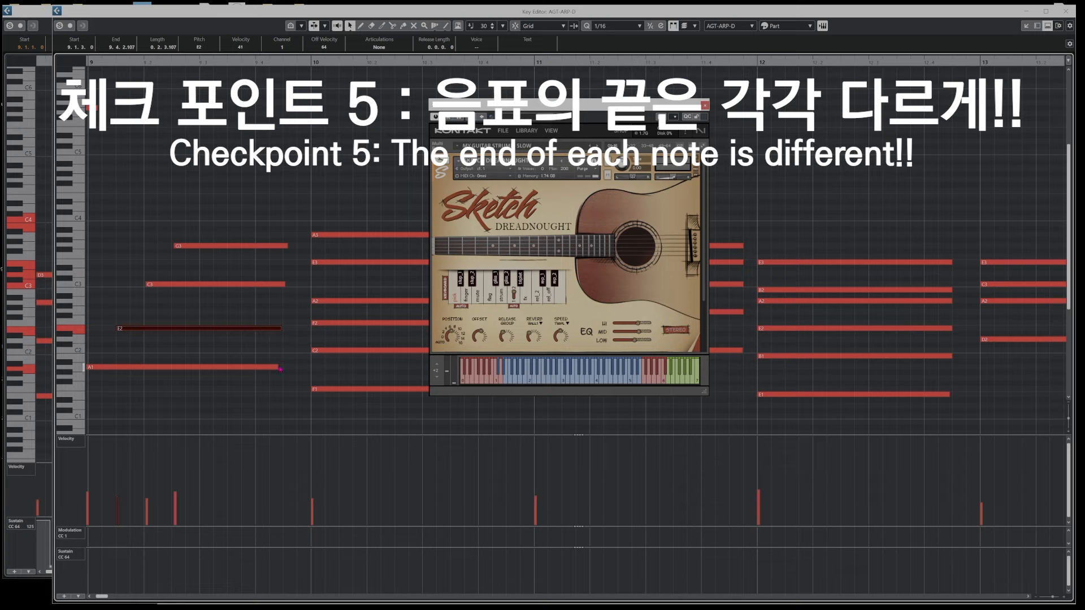
drag(277, 367, 278, 367)
click(290, 316)
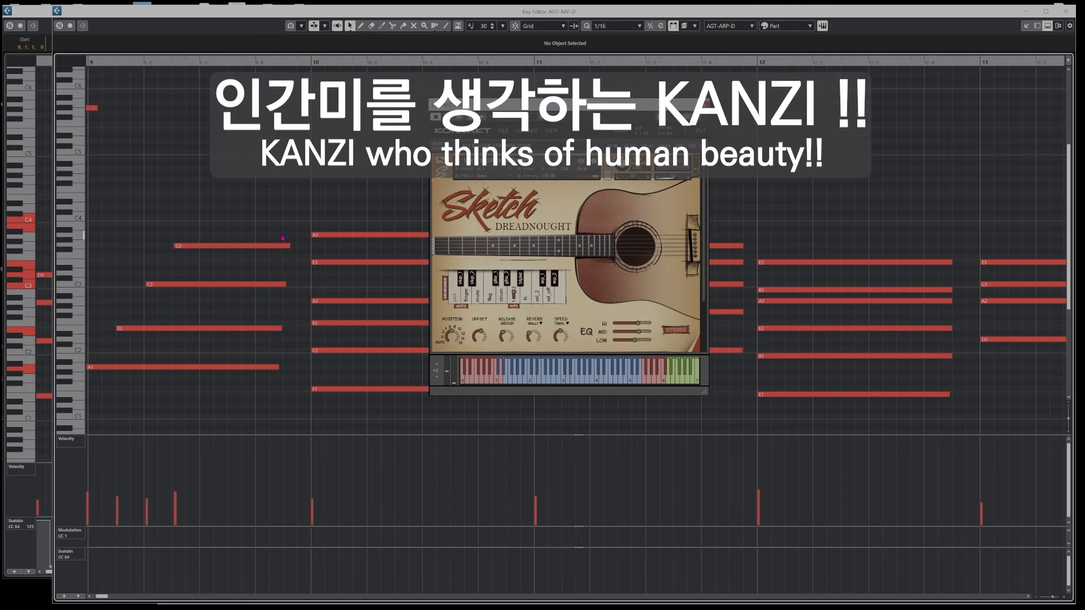
drag(288, 245, 287, 245)
drag(281, 328, 285, 328)
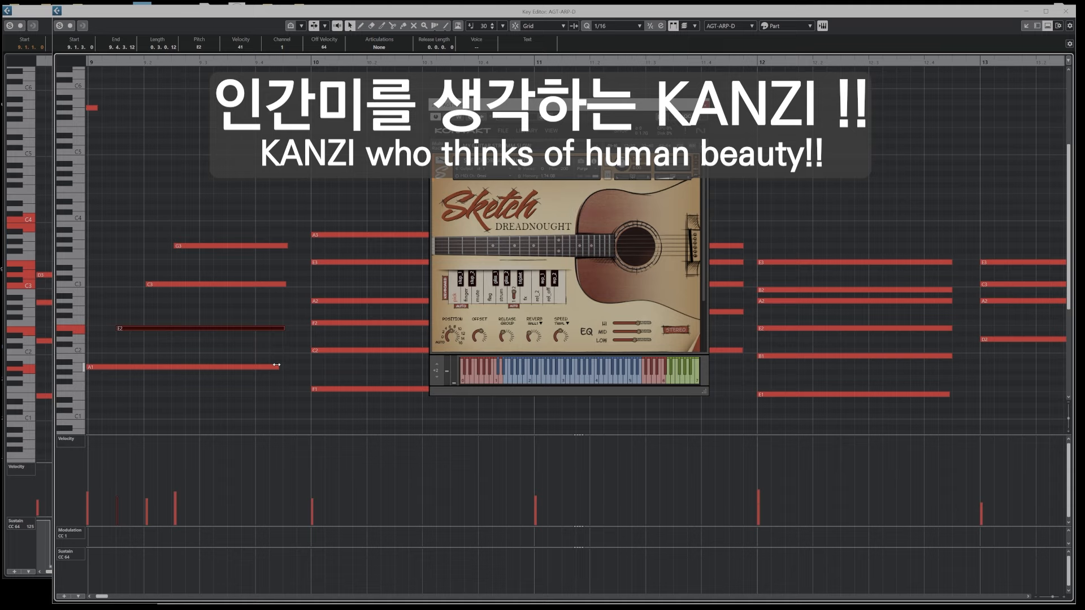
drag(279, 367, 282, 366)
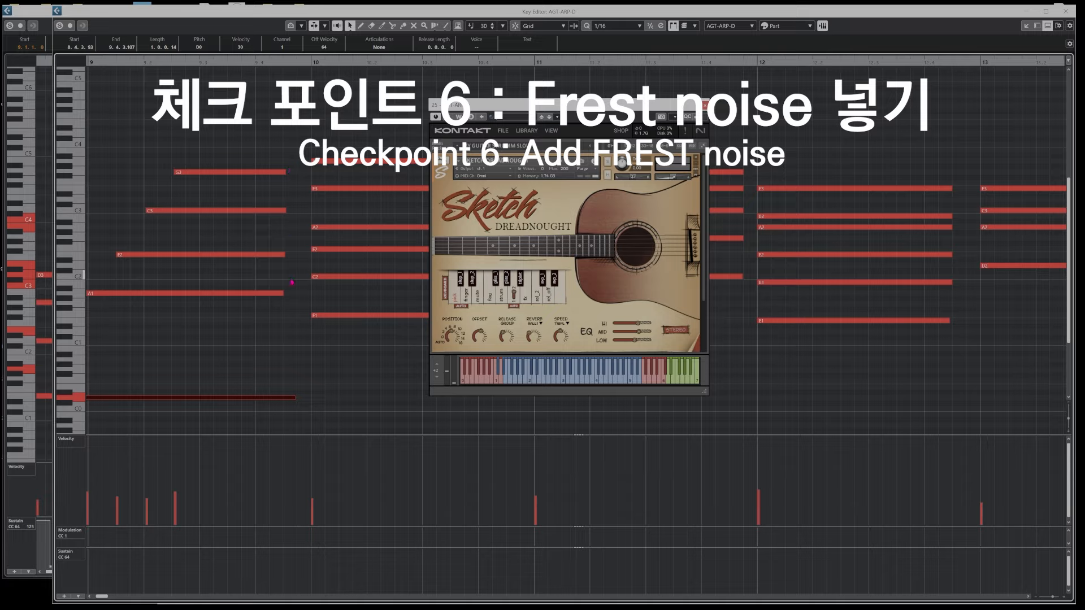
scroll(290, 149, up, 5)
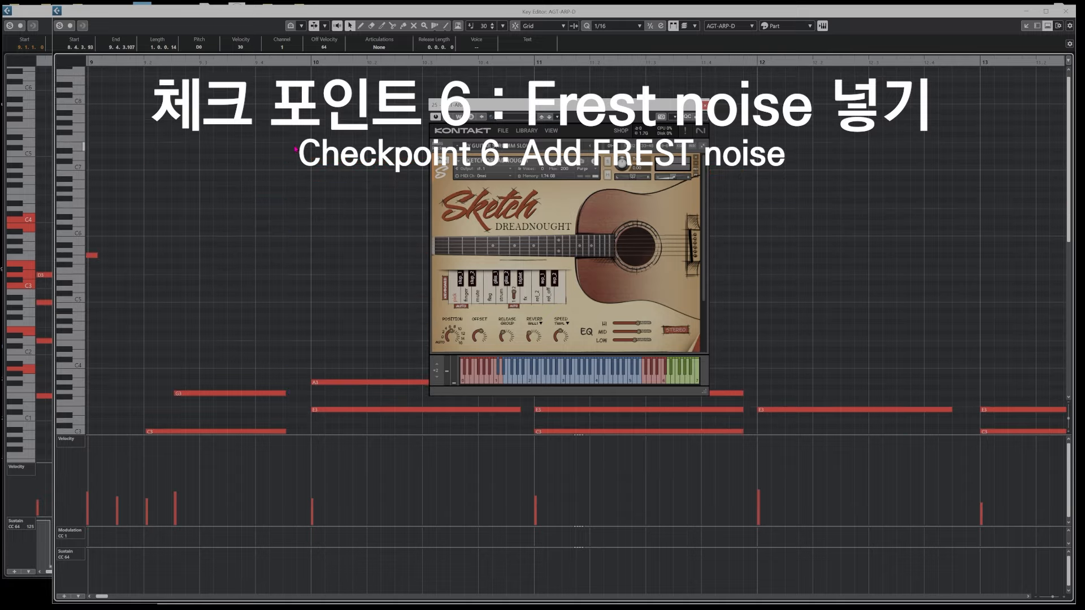
click(294, 136)
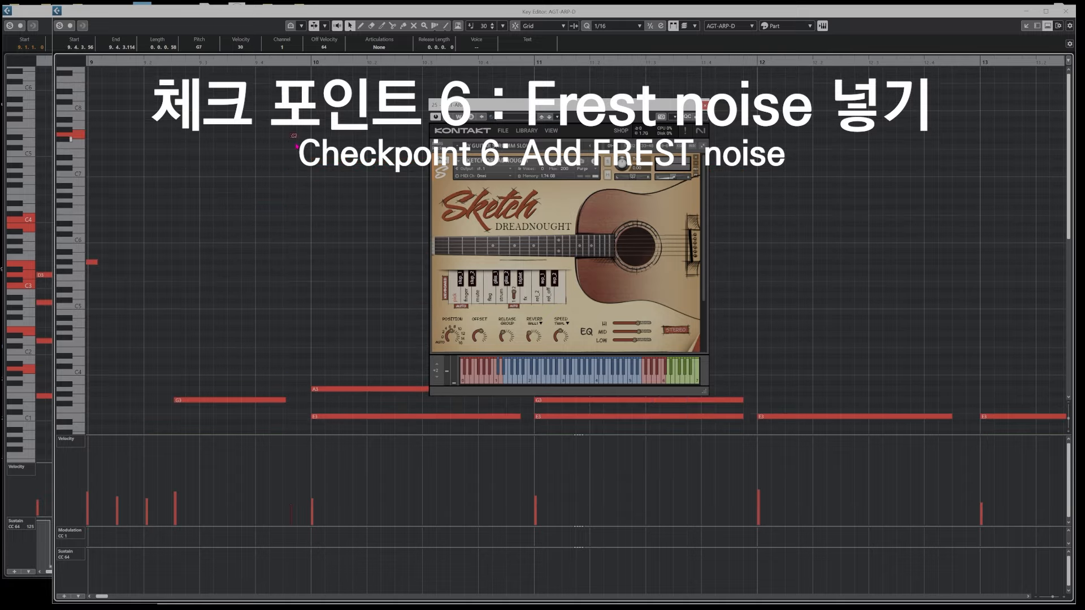
key(Delete)
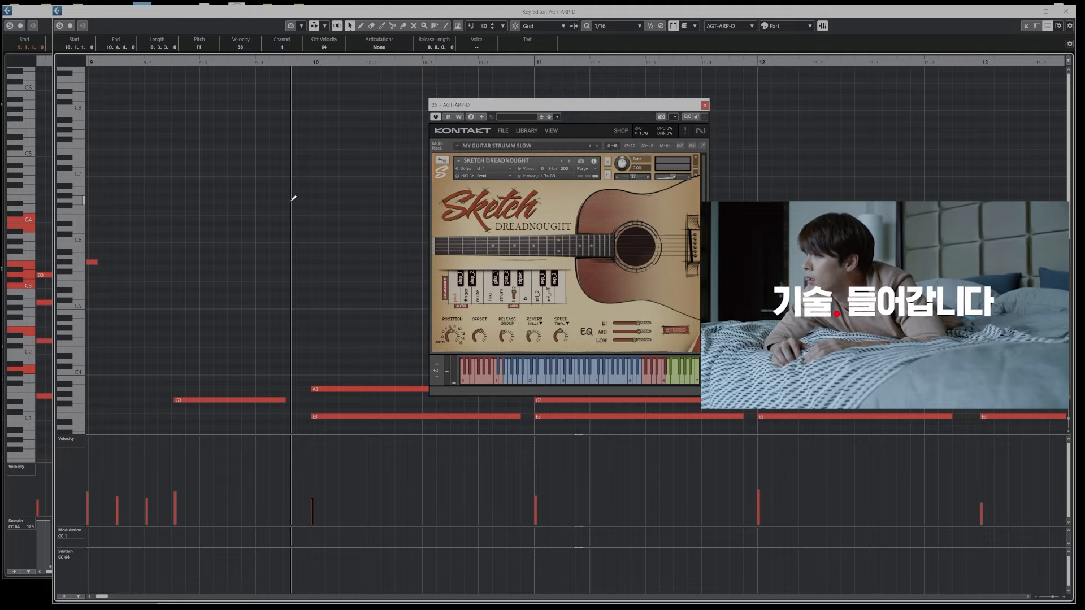
- Draw a short G6 fret-noise note near the end of bar 9, starting at 9.4.3.45 and about 0.0.0.91 long
mouse_move(291, 202)
mouse_down()
mouse_move(302, 203)
mouse_move(287, 202)
mouse_up()
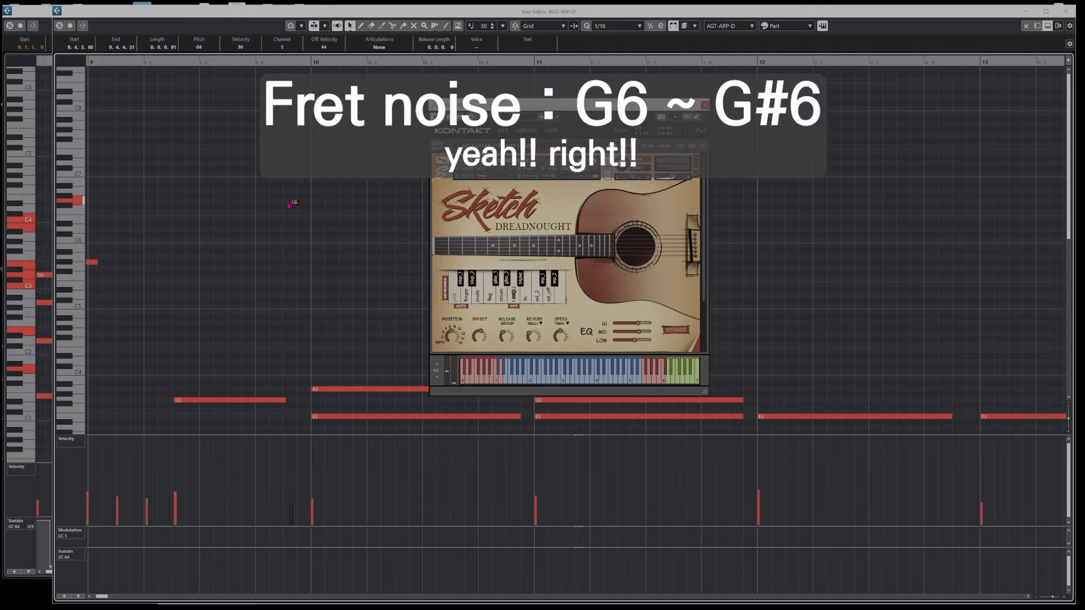
drag(296, 203, 300, 202)
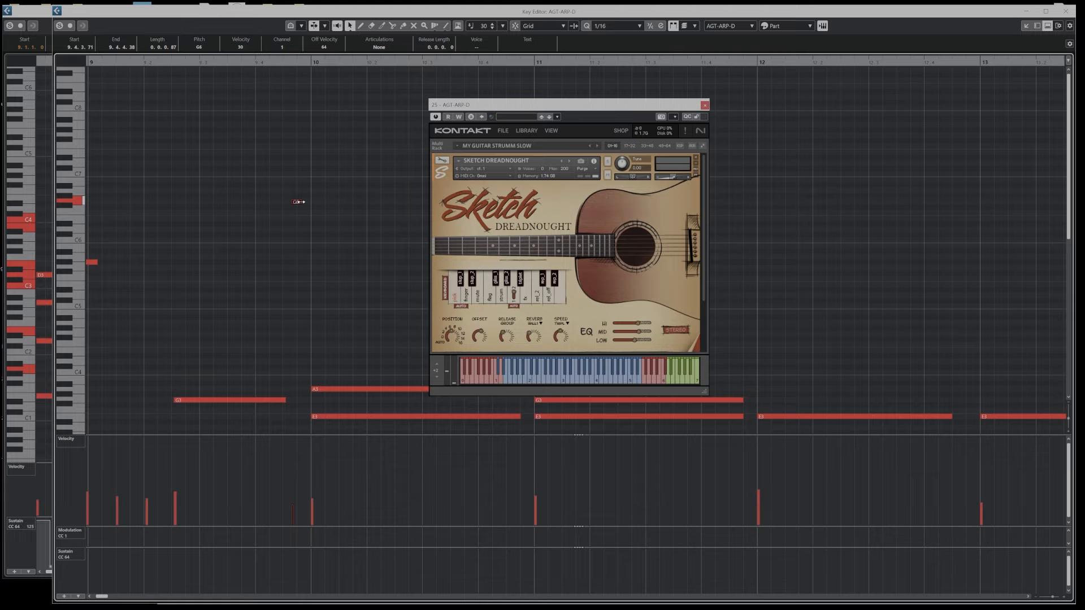
drag(299, 201, 290, 202)
scroll(290, 320, down, 3)
alt+shift+click(288, 302)
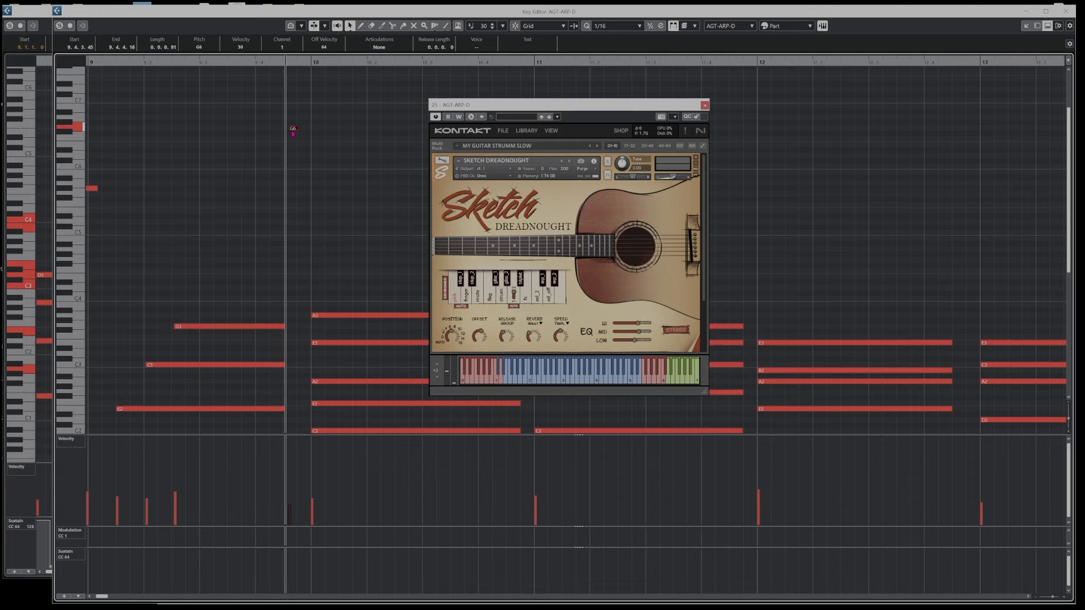
- Fine-tune the G6 fret-noise note so it ends at 9.4.4.11, and lower its velocity to 11
scroll(266, 225, right, 3)
key(h)
key(h)
key(h)
key(h)
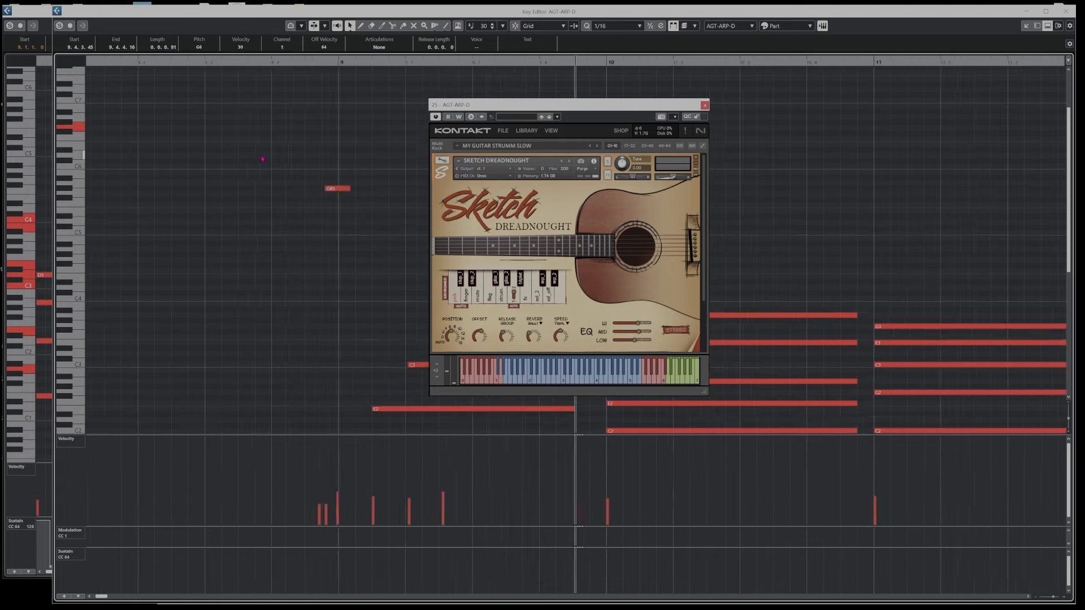
scroll(262, 160, right, 4)
scroll(262, 160, up, 3)
drag(189, 201, 208, 202)
click(205, 224)
drag(183, 507, 188, 514)
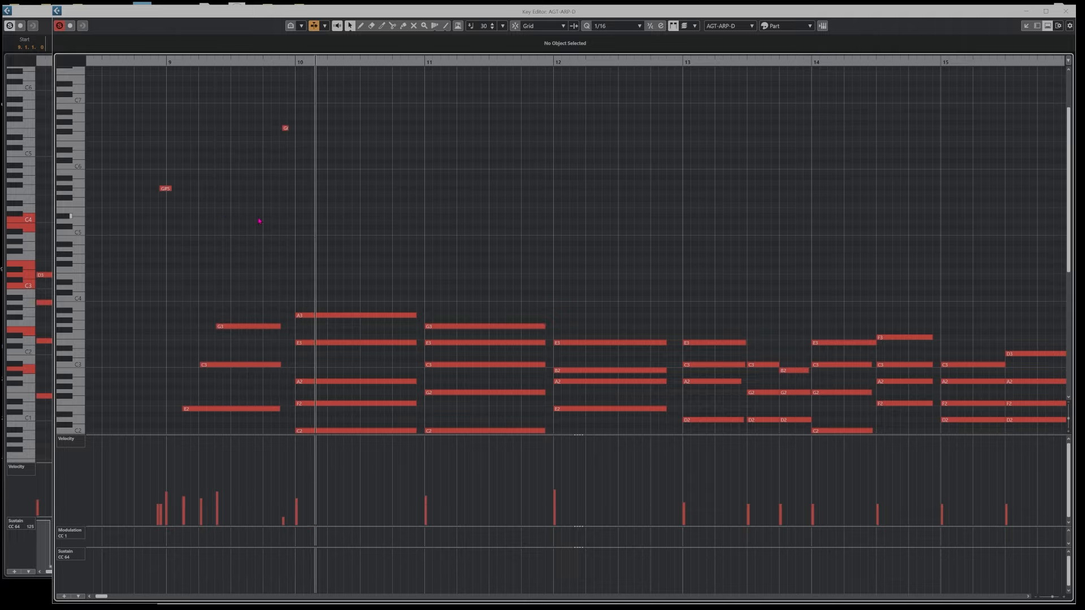
- Shorten the four bar 9 arpeggio notes, extend the G6 note's start back to 9.4.1.99, and play the result
key(space)
drag(266, 214, 287, 386)
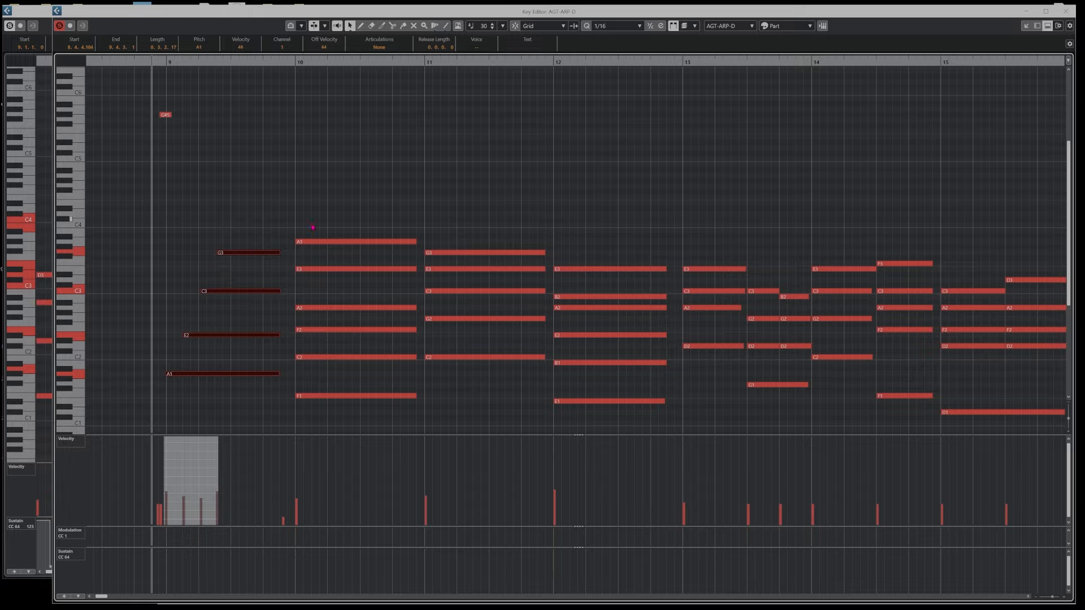
drag(278, 253, 268, 252)
scroll(286, 209, up, 5)
drag(283, 201, 271, 201)
scroll(272, 252, down, 5)
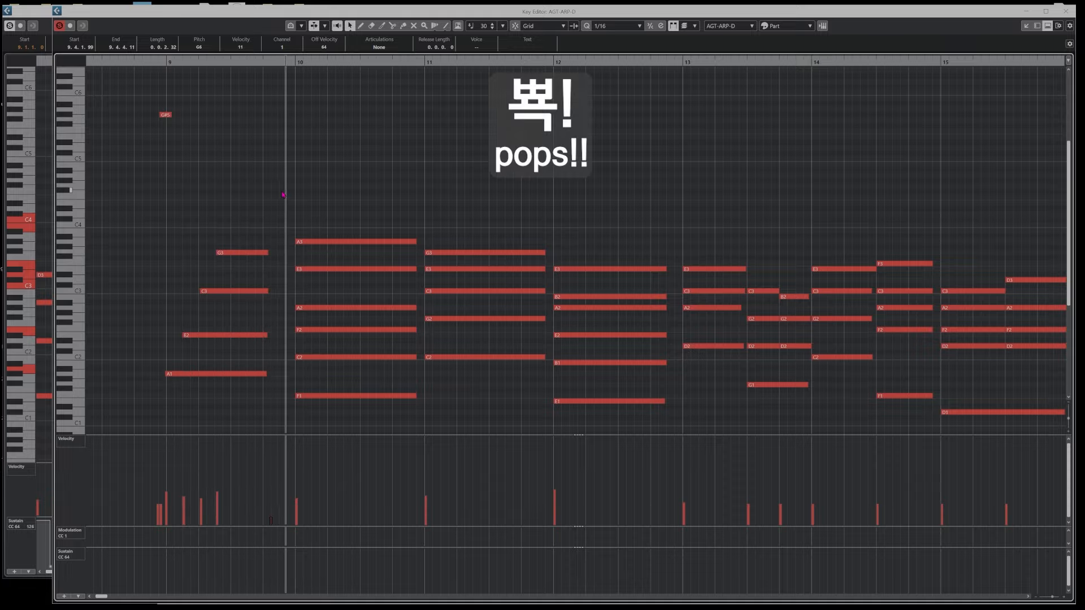
key(space)
scroll(303, 284, up, 3)
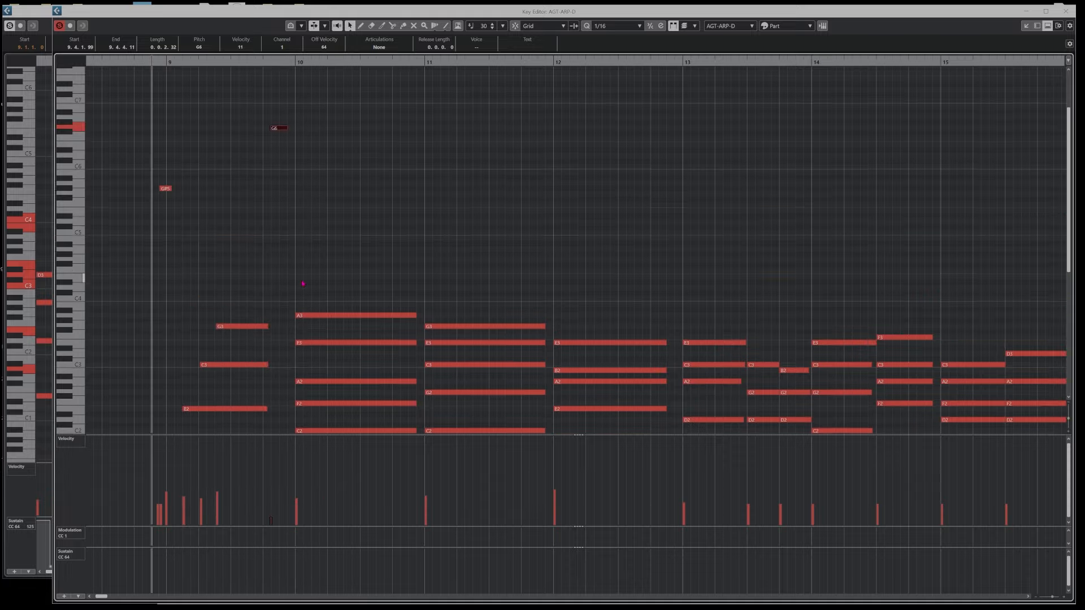
scroll(303, 283, down, 3)
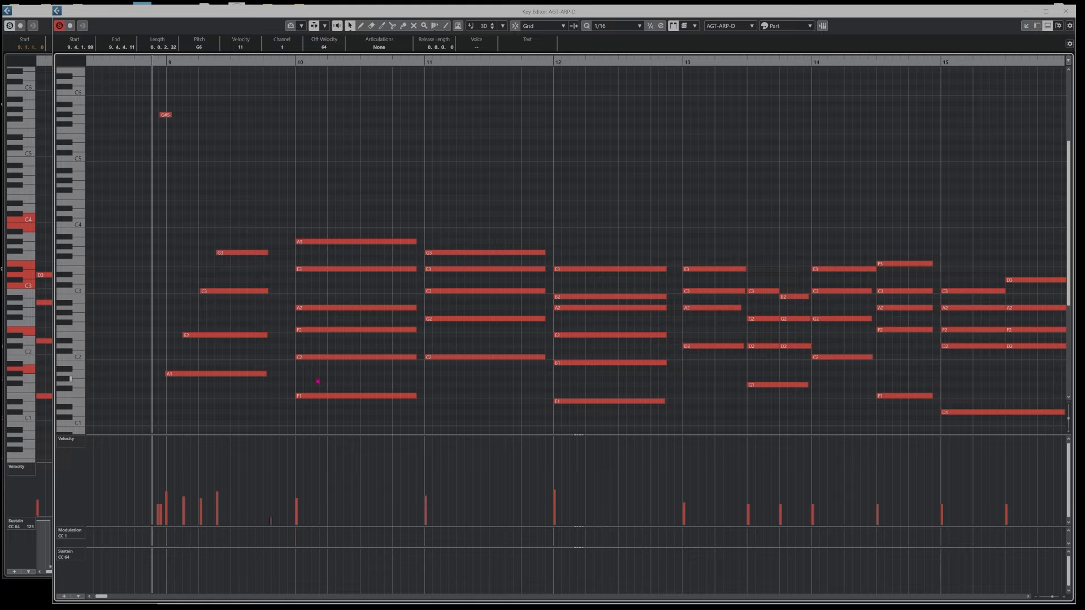
- Replace the bar 10 block chord with a rising arpeggio of F1, C2, F2, A2, C3 and E3 in staggered sixteenth-note entries
click(320, 396)
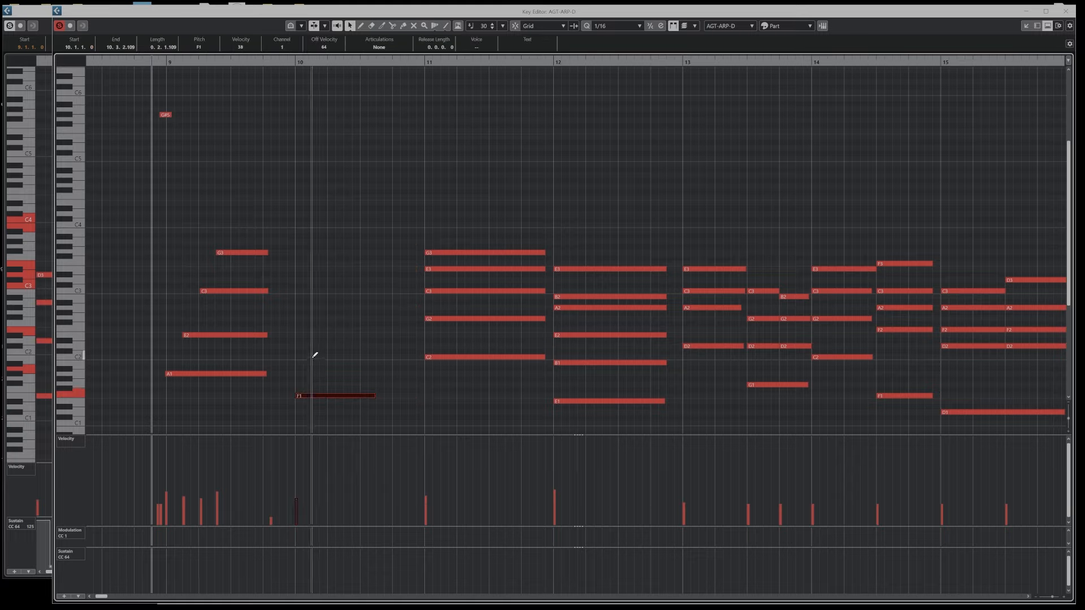
drag(313, 357, 378, 357)
mouse_move(329, 329)
mouse_down()
mouse_move(386, 329)
mouse_move(375, 305)
mouse_move(400, 290)
mouse_up()
drag(344, 269, 394, 419)
key(q)
click(397, 417)
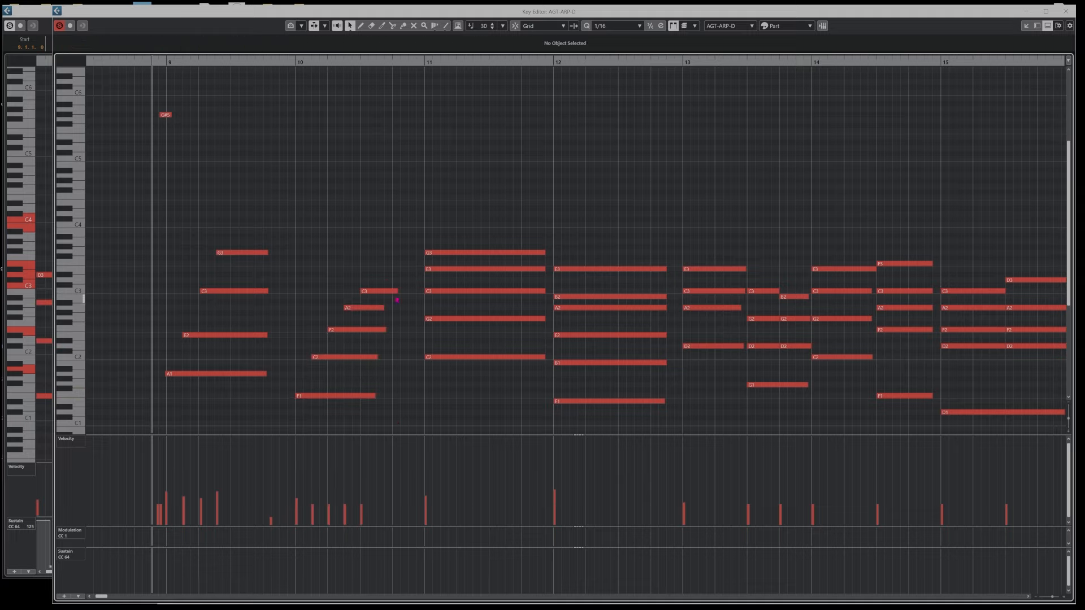
drag(380, 269, 412, 269)
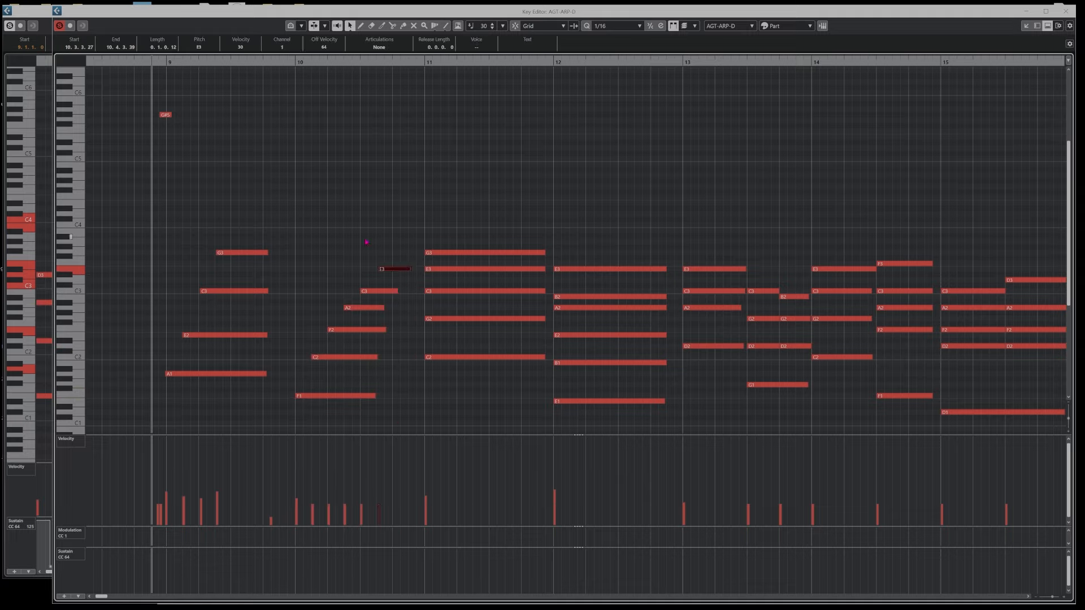
click(413, 415)
- Compare the six-note guitar arpeggio in bar 10 with the notes of the original piano part in the same bar
drag(413, 414, 364, 265)
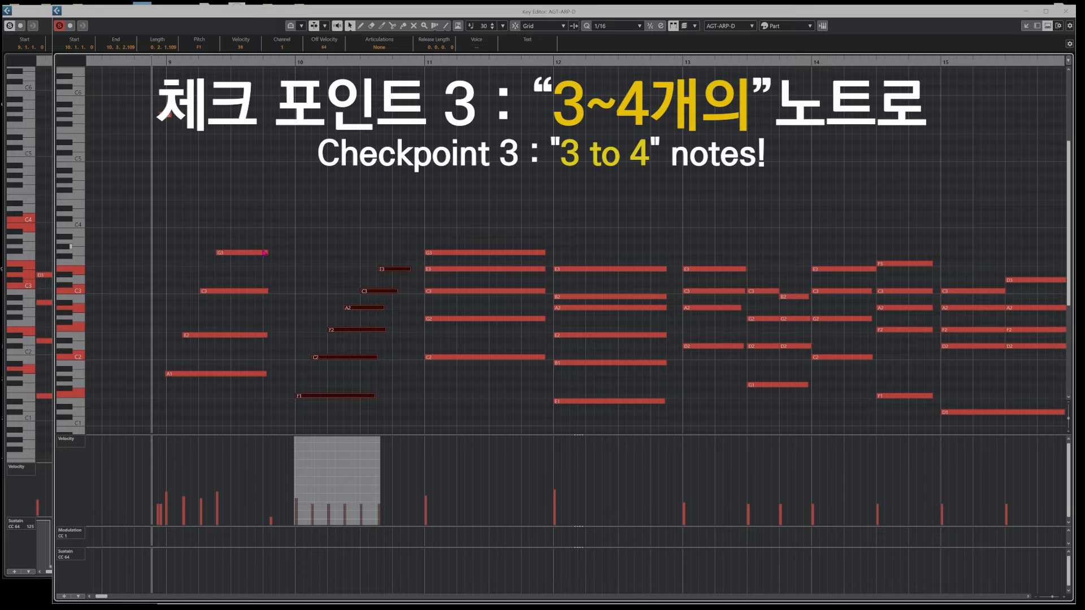
key(g)
key(h)
key(h)
key(h)
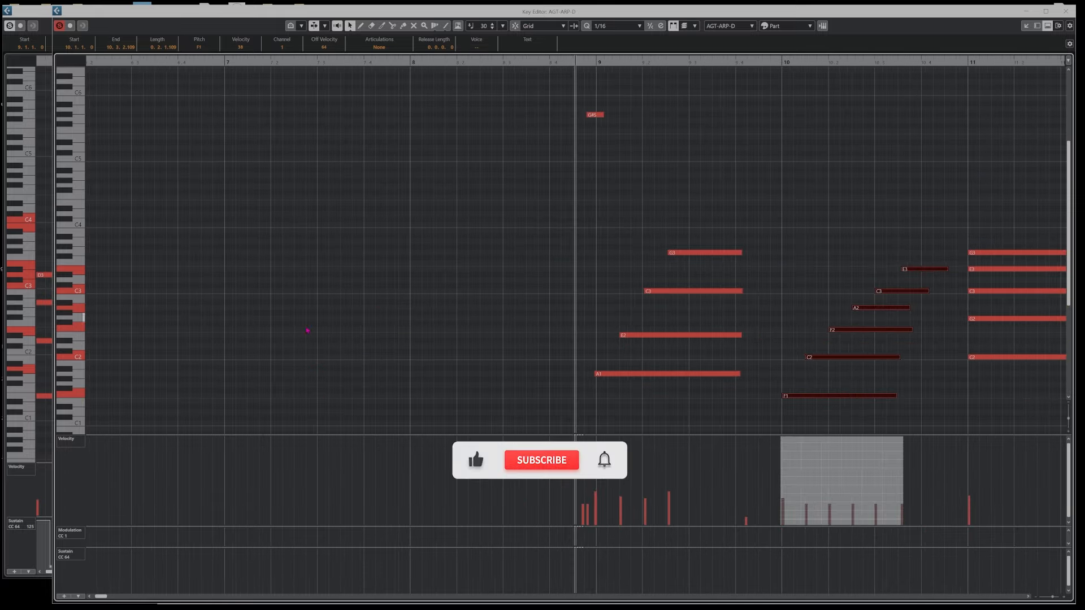
scroll(187, 346, right, 6)
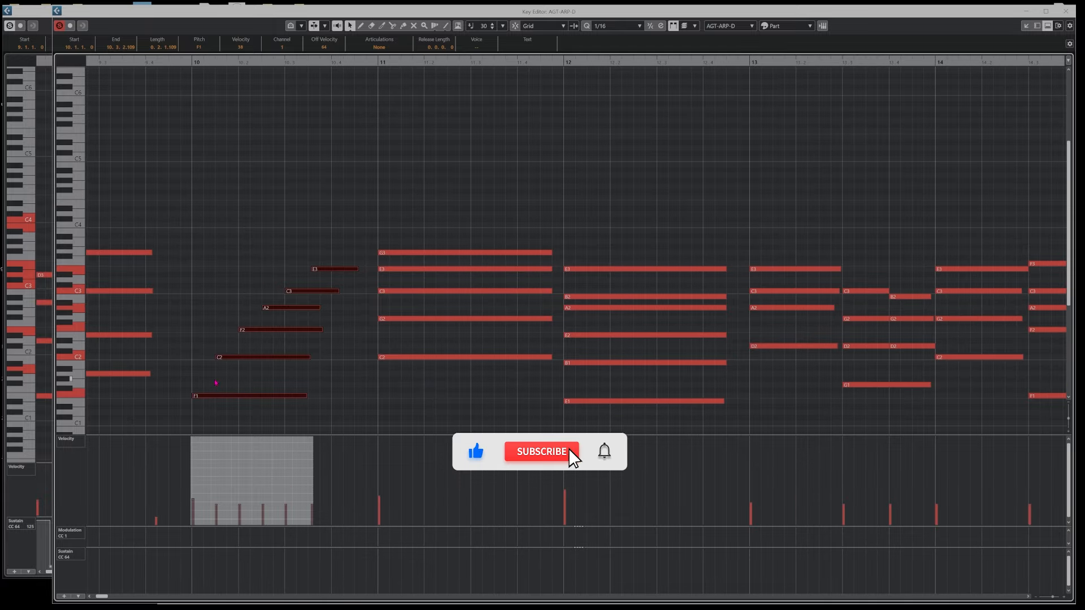
click(184, 383)
click(260, 330)
click(39, 15)
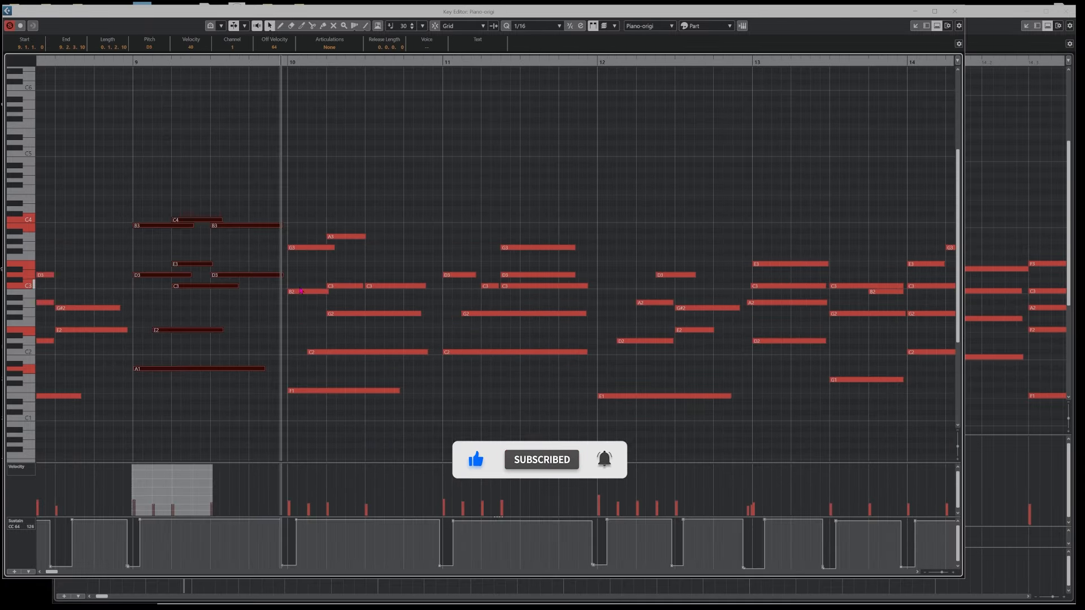
click(333, 324)
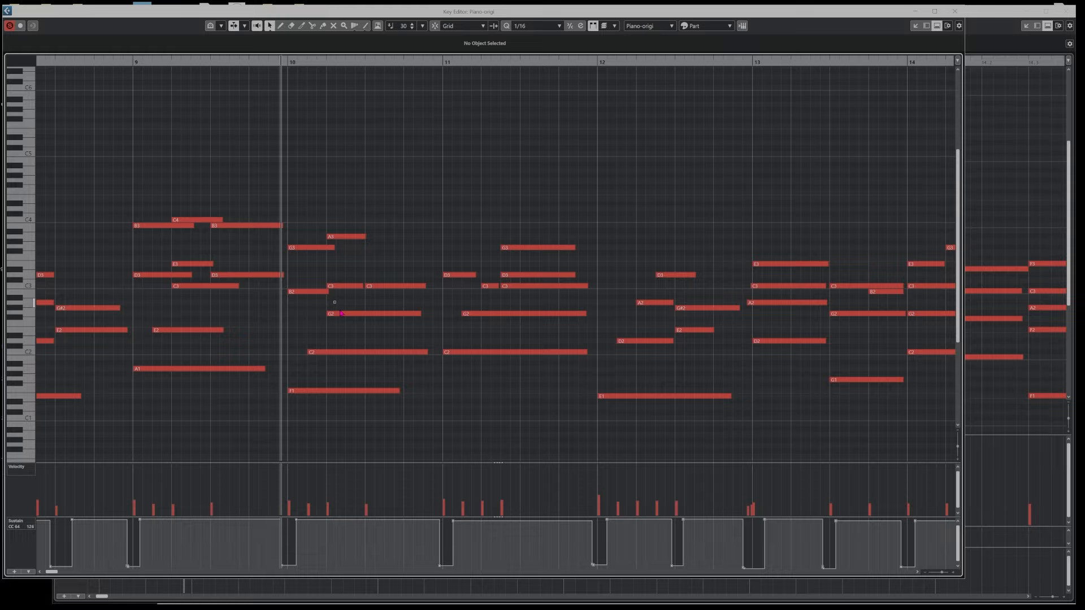
click(327, 312)
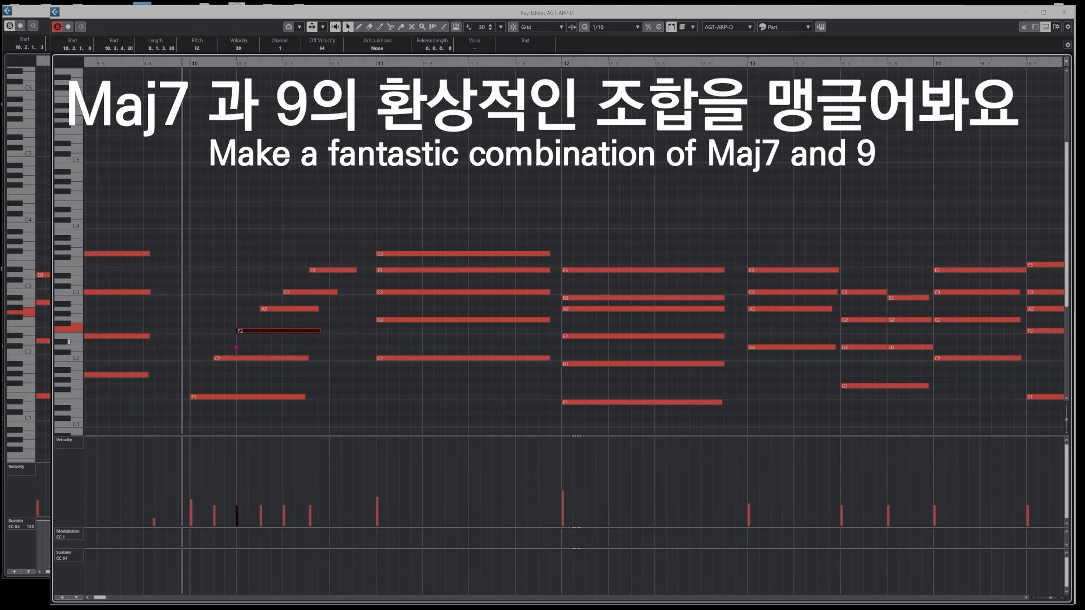
- Raise the third and fourth notes of the bar 10 guitar arpeggio to G2 and E3
drag(240, 325, 254, 345)
key(Up)
key(Up)
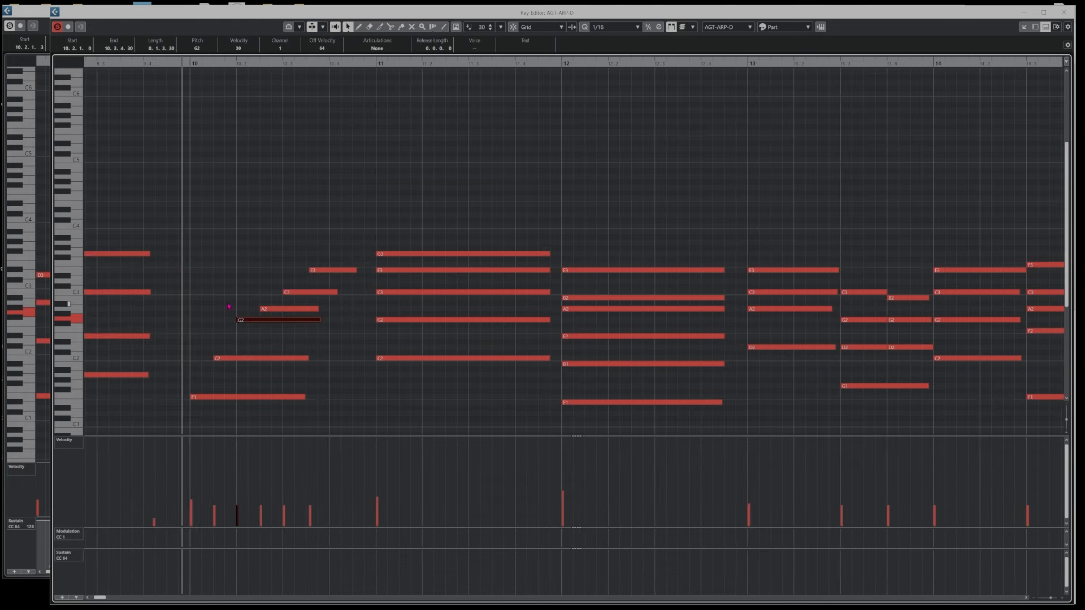
drag(276, 309, 276, 305)
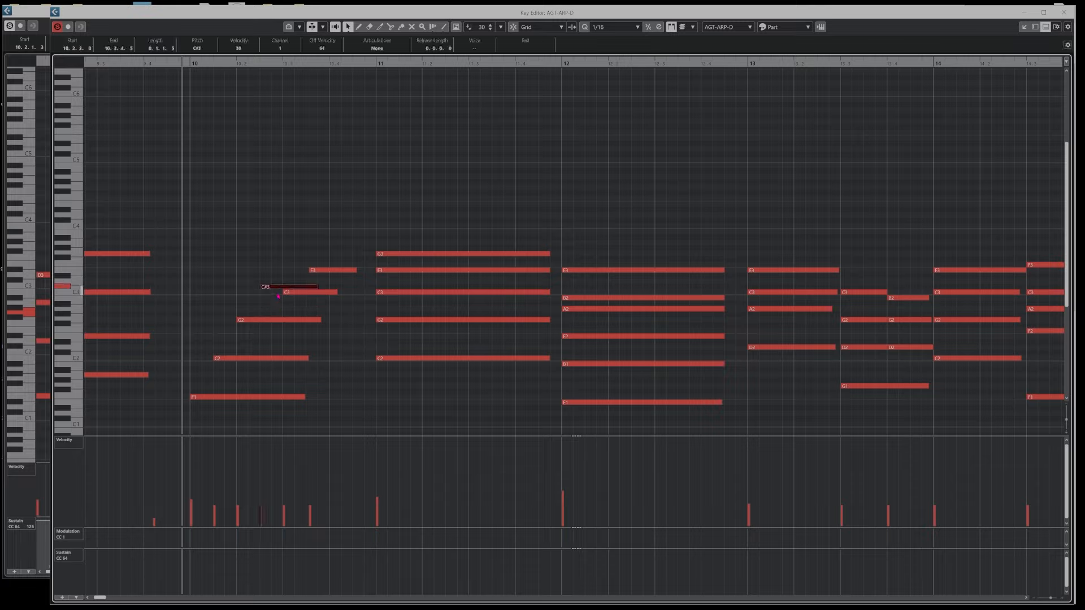
drag(268, 252, 269, 278)
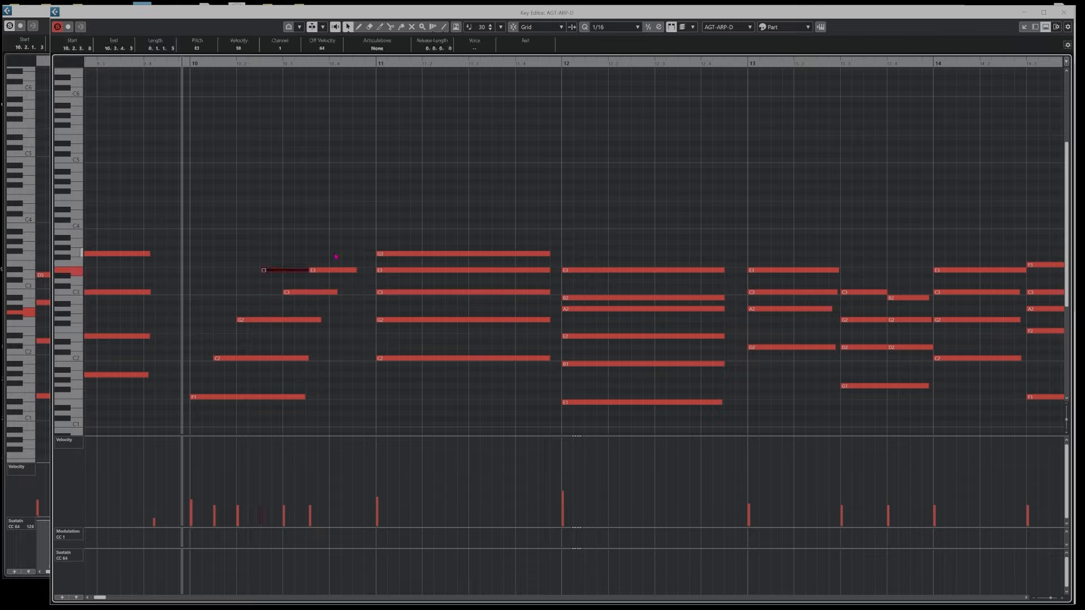
- Delete the last two notes of the bar 10 arpeggio, C3 and E3, and lengthen the remaining four notes
drag(342, 253, 333, 310)
key(Delete)
click(300, 251)
drag(310, 406, 330, 391)
click(254, 218)
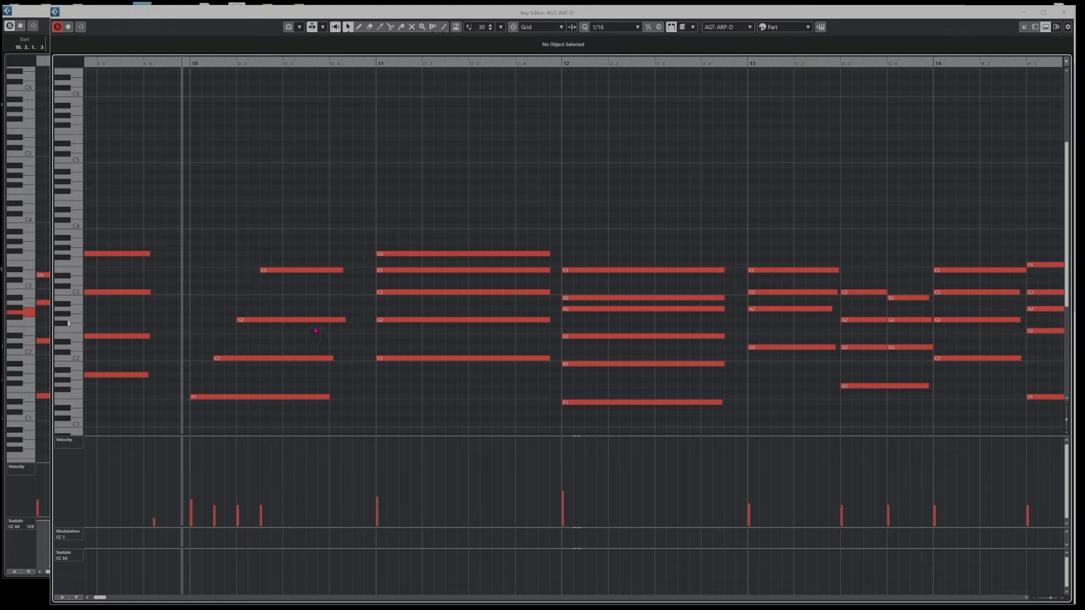
- Try C3 as the top note and A2 as the third note of the bar 10 arpeggio, and listen to it
drag(269, 307, 275, 325)
drag(283, 252, 289, 287)
key(Down)
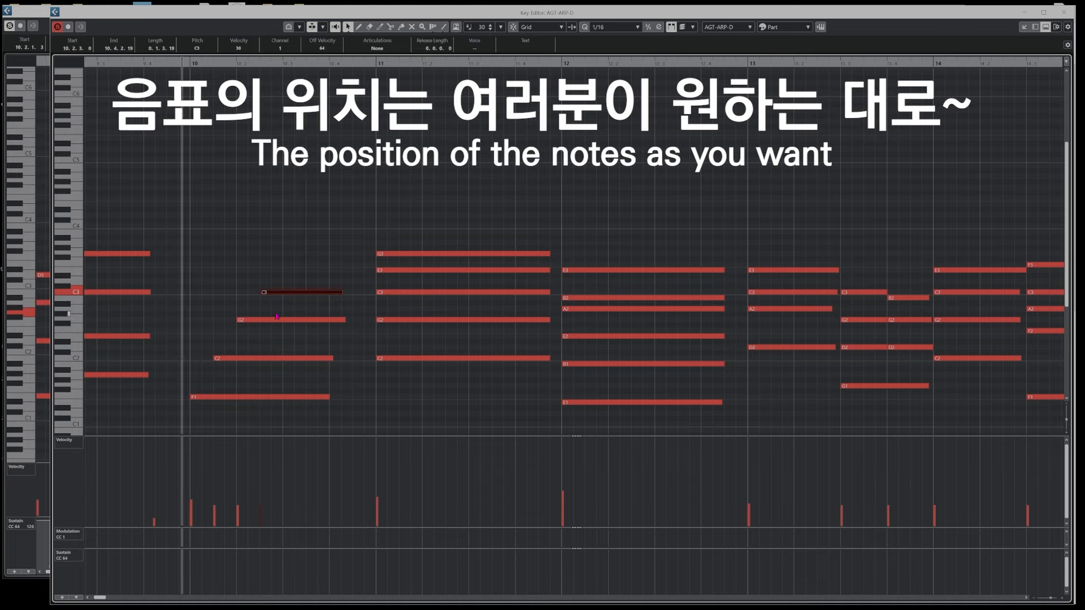
click(281, 320)
key(Up)
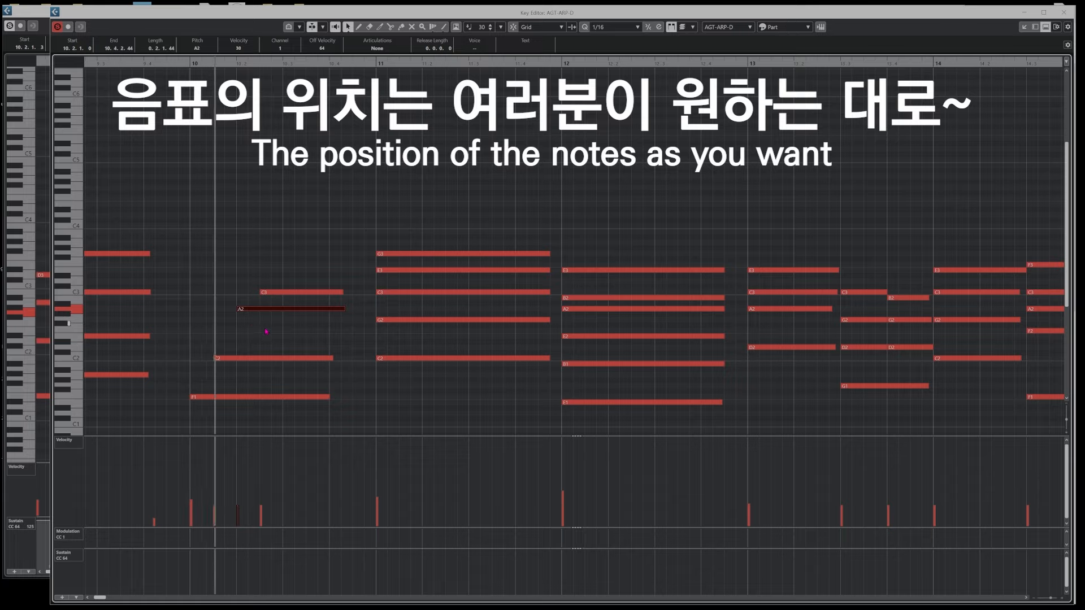
- Restore the top note of the bar 10 arpeggio to E3 and the third note to G2, and play it
click(287, 292)
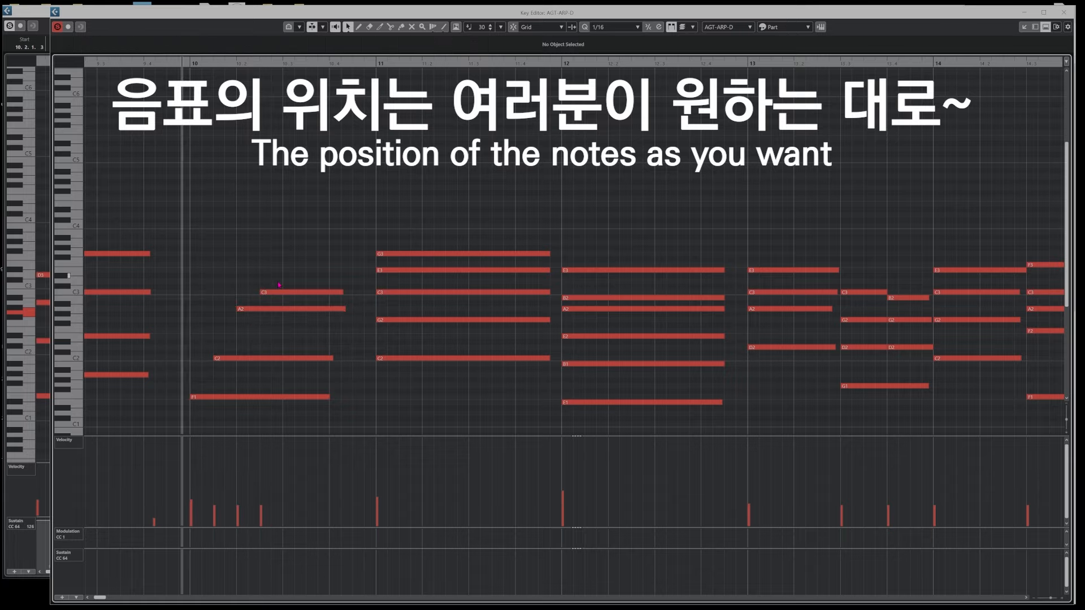
key(Up)
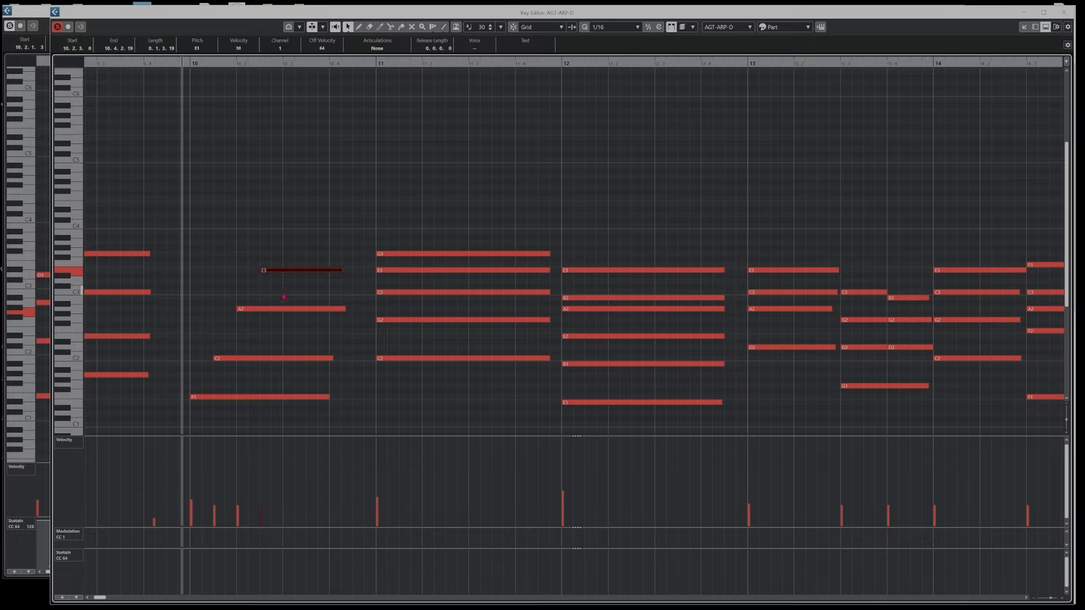
drag(275, 309, 275, 319)
click(291, 270)
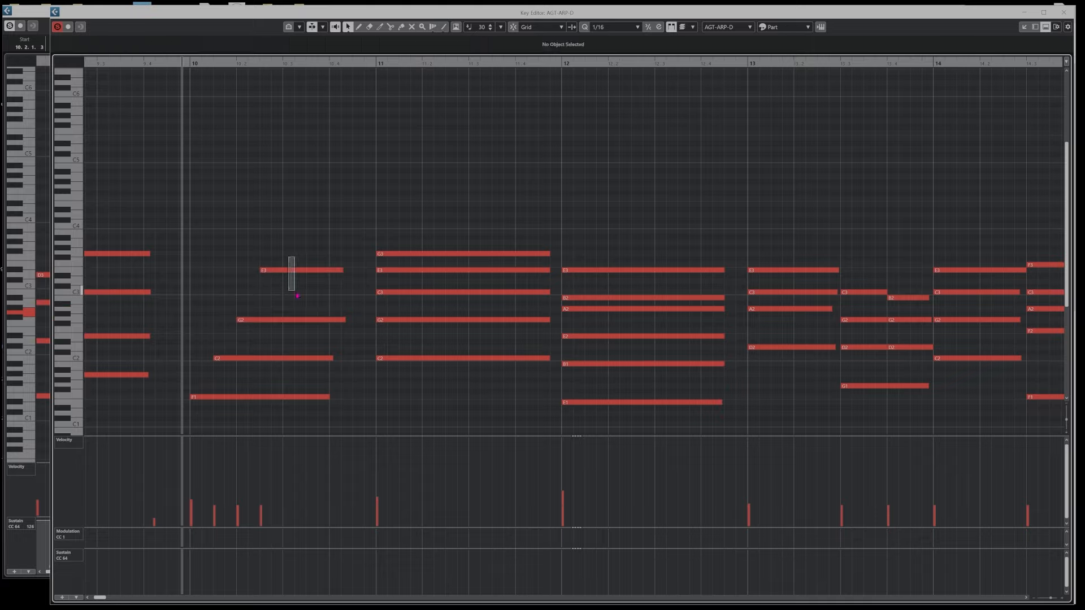
click(276, 235)
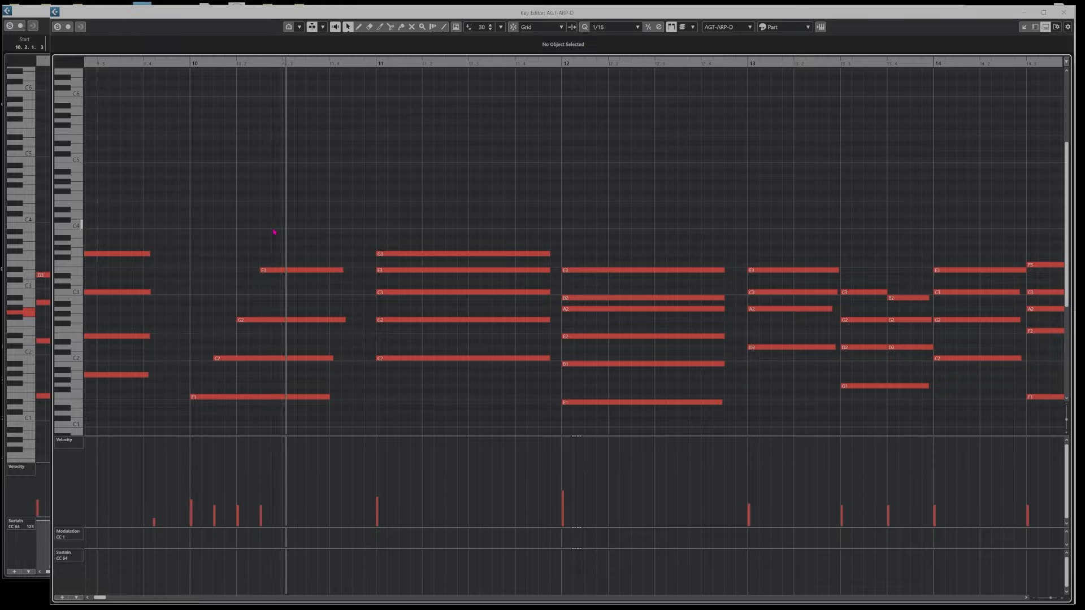
- Adjust the ends of the four bar 10 arpeggio notes so they stop slightly apart, with C2 ending at 10.4.1.91
key(space)
drag(342, 271, 339, 271)
drag(332, 357, 338, 358)
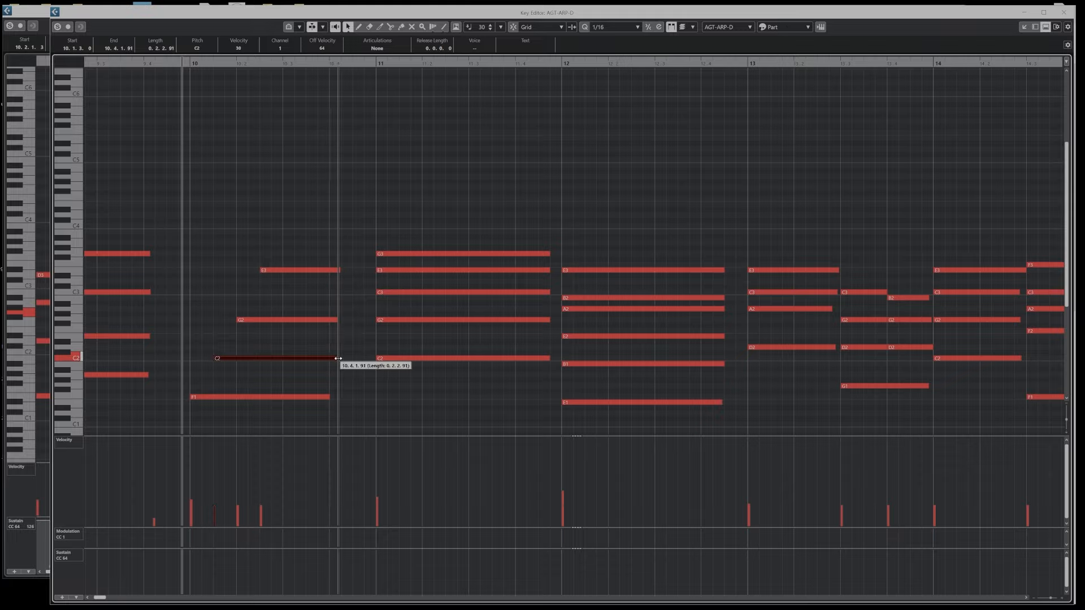
drag(330, 398, 332, 398)
click(351, 126)
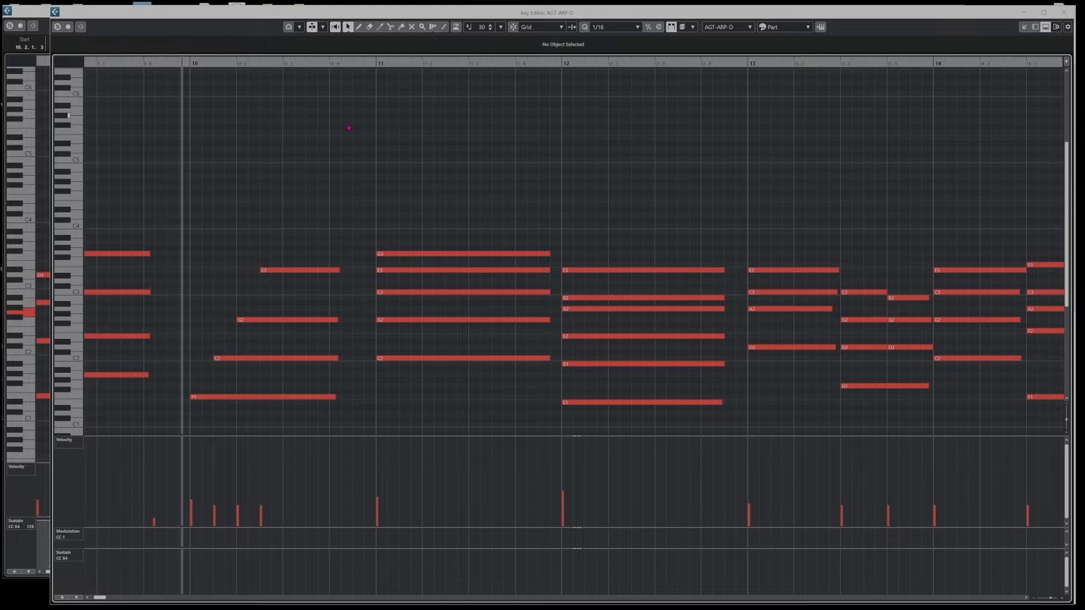
- Draw a G6 fret-noise note at 10.4.2.94 shortly before bar 11, and shorten the G6 note at the end of bar 9
scroll(344, 158, up, 5)
click(353, 202)
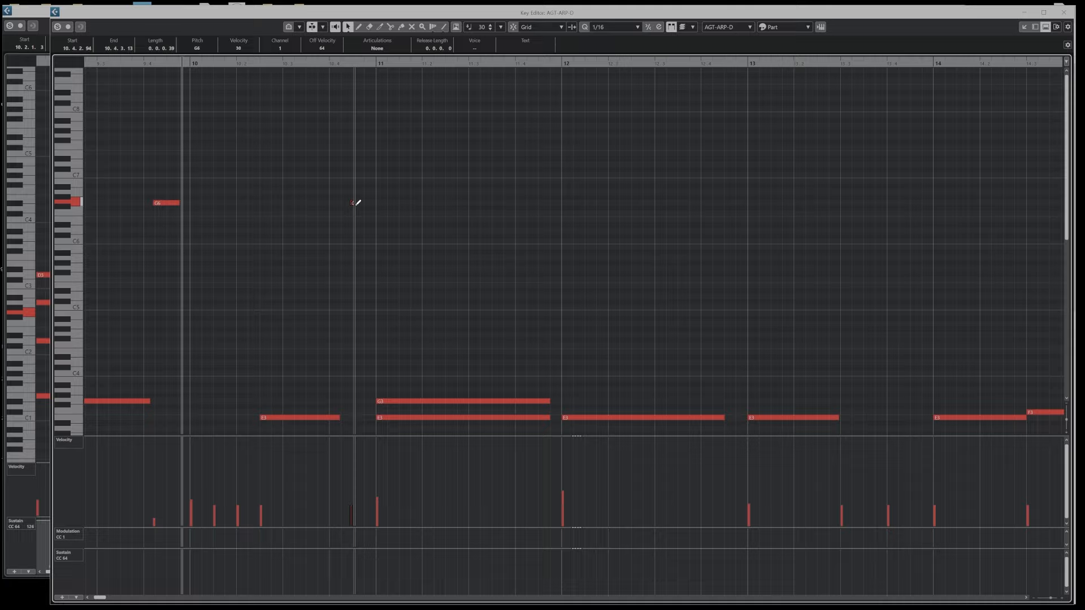
drag(176, 203, 157, 203)
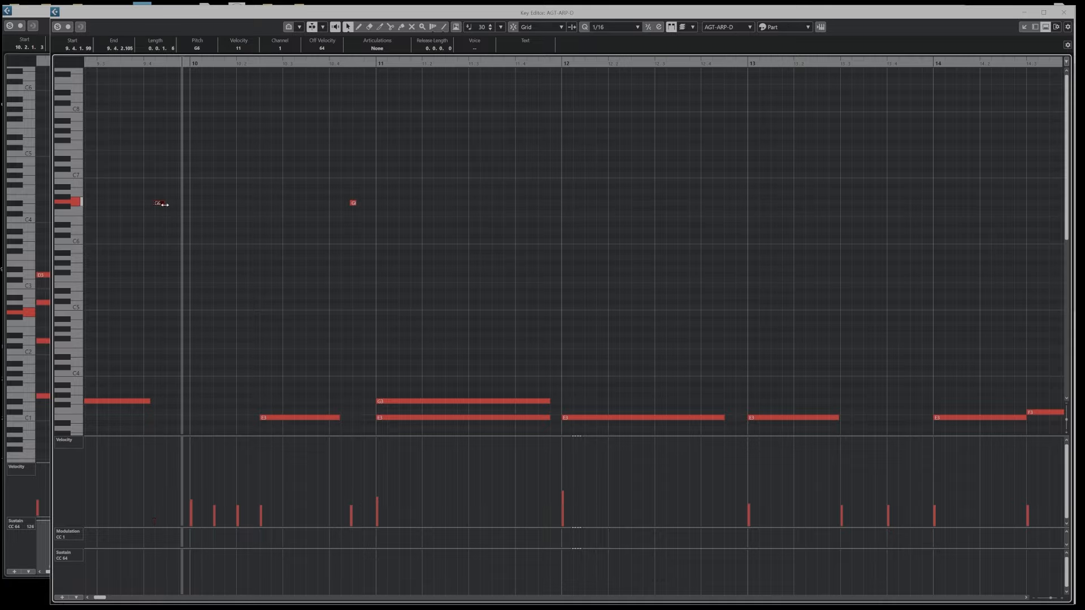
- Lower the velocity of the G6 fret-noise note placed shortly before bar 11
scroll(315, 284, down, 5)
drag(358, 509, 358, 519)
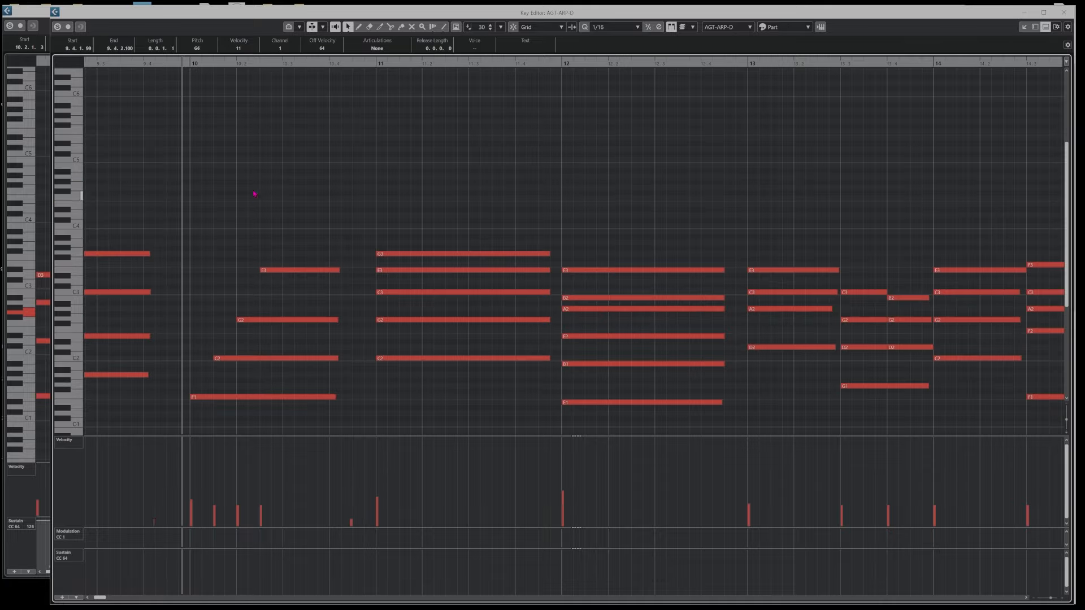
- Draw a short G#5 fret-position keyswitch note at 9.4.4.57, just before bar 10, and play the bar 10 arpeggio
scroll(254, 194, up, 5)
scroll(210, 214, left, 3)
scroll(387, 270, right, 2)
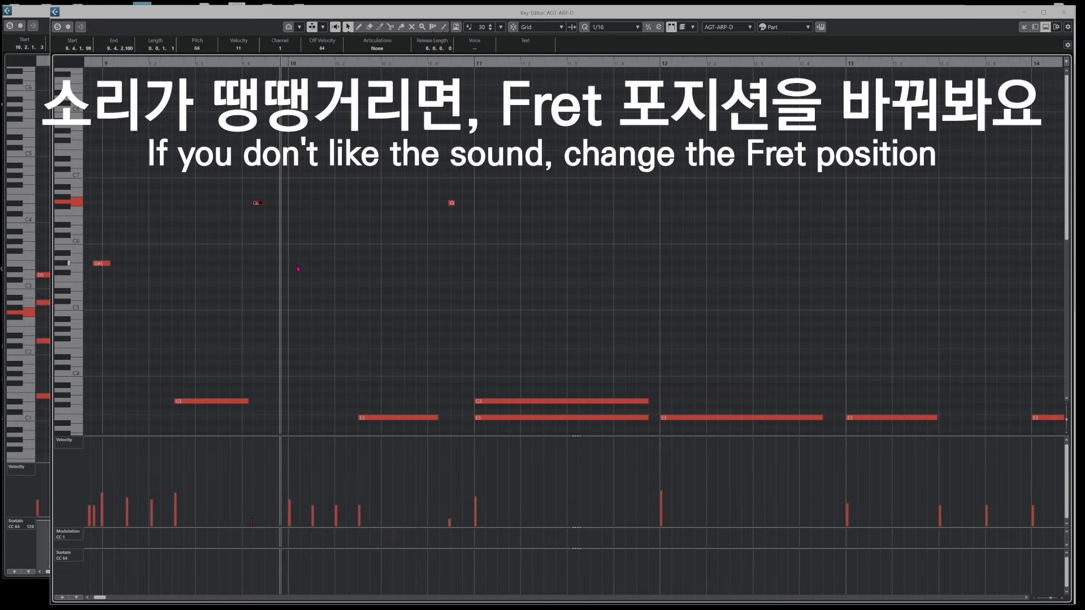
drag(283, 263, 297, 263)
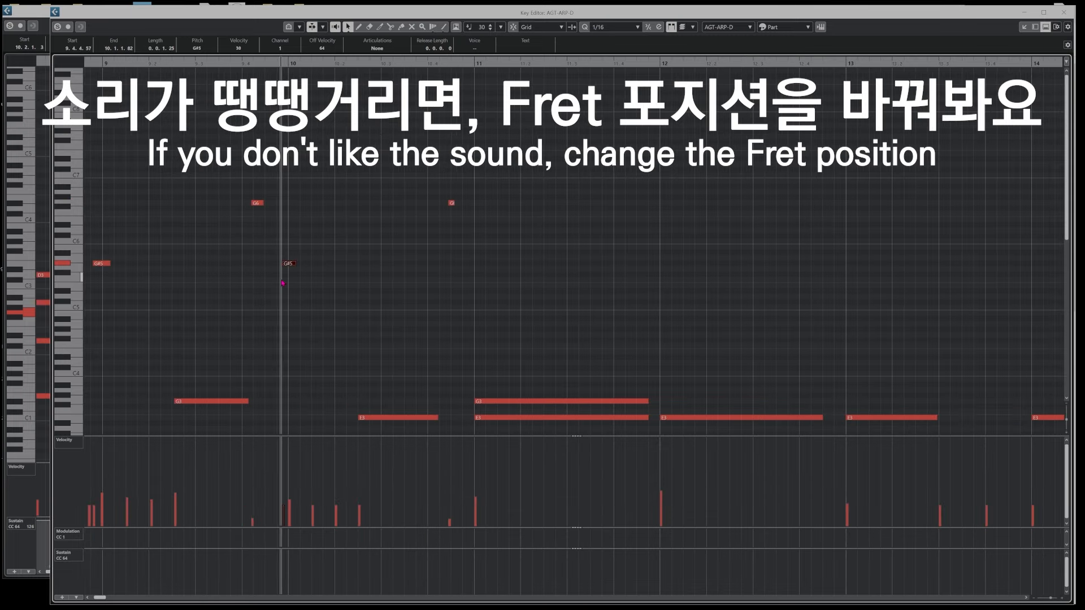
key(space)
scroll(373, 313, down, 5)
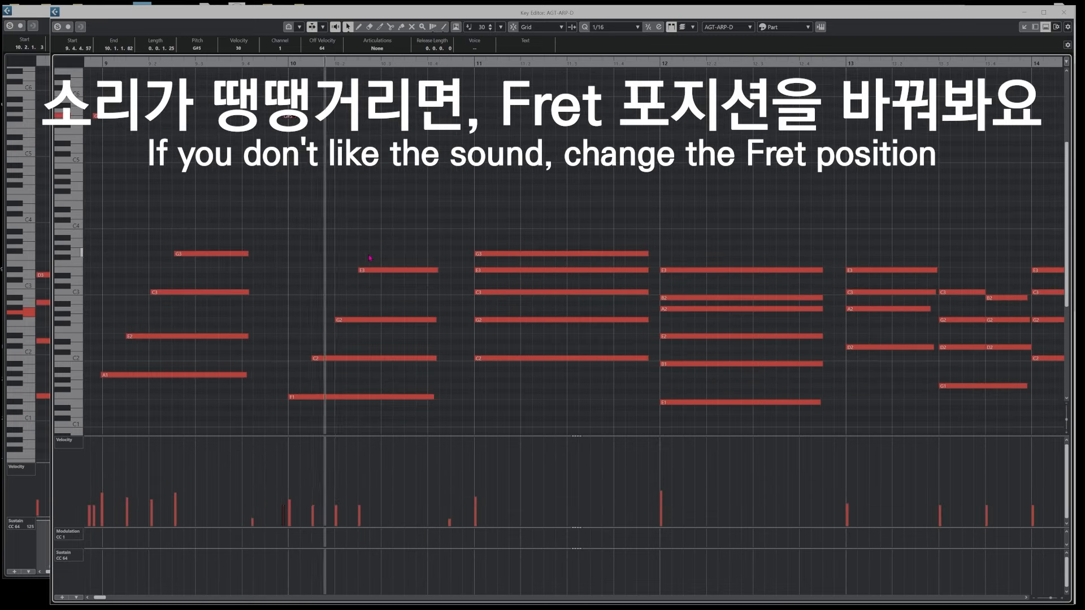
scroll(322, 247, right, 2)
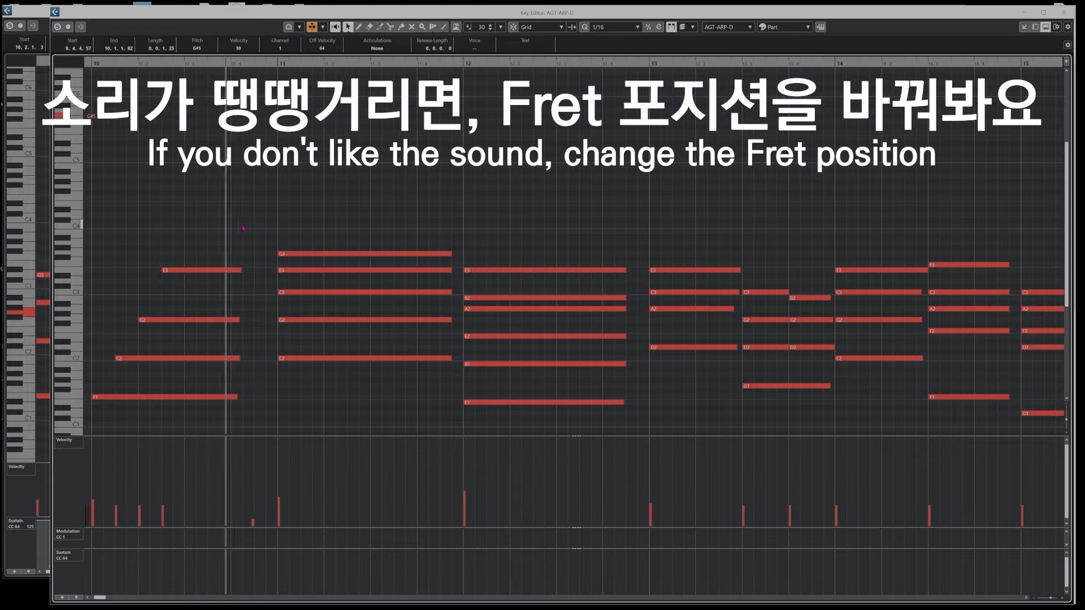
key(space)
- Trim the starts of two bar 10 arpeggio notes slightly late, C2 to 10.1.3.18 and E3 to 10.2.3.23
key(g)
key(h)
key(h)
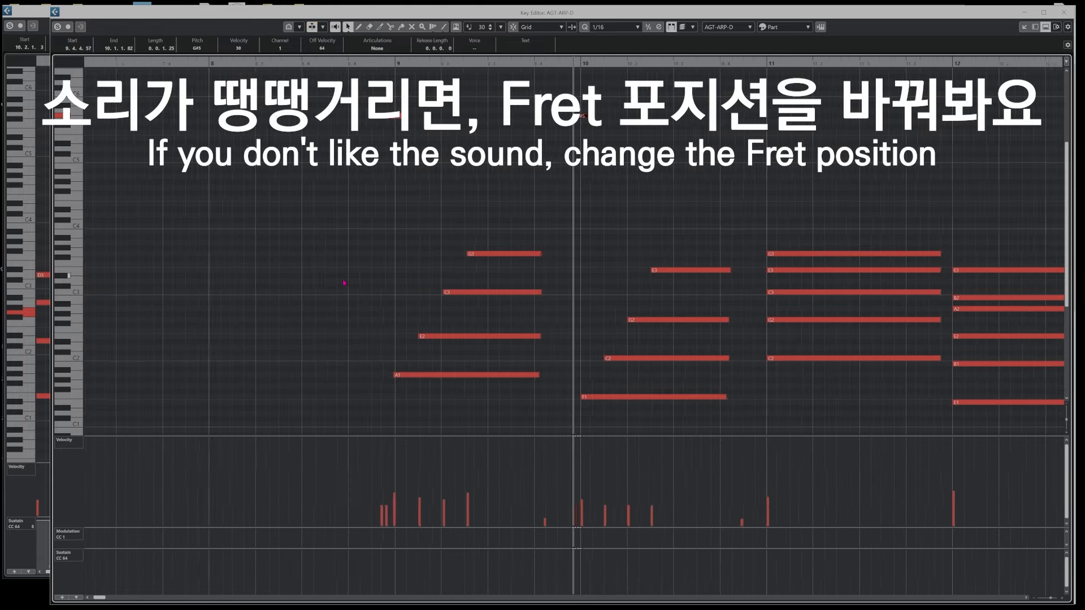
scroll(277, 338, right, 3)
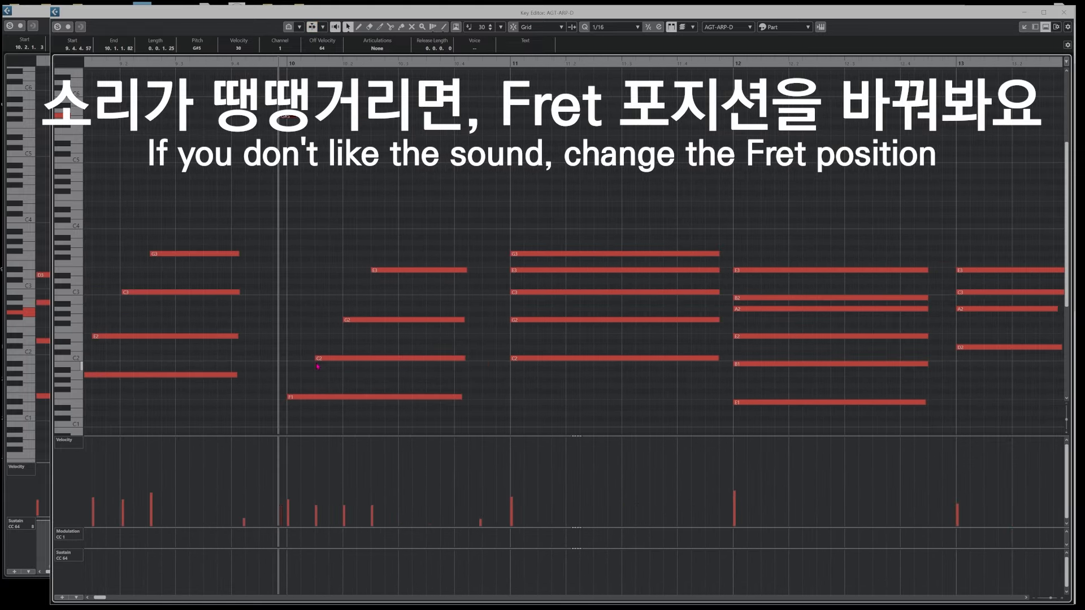
drag(316, 358, 319, 358)
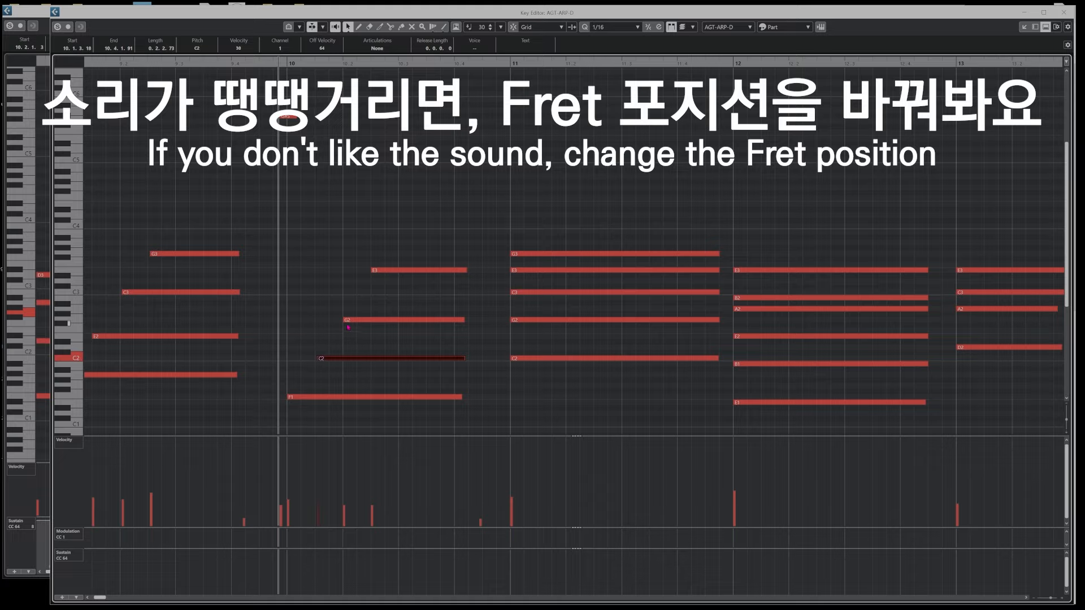
drag(372, 270, 376, 270)
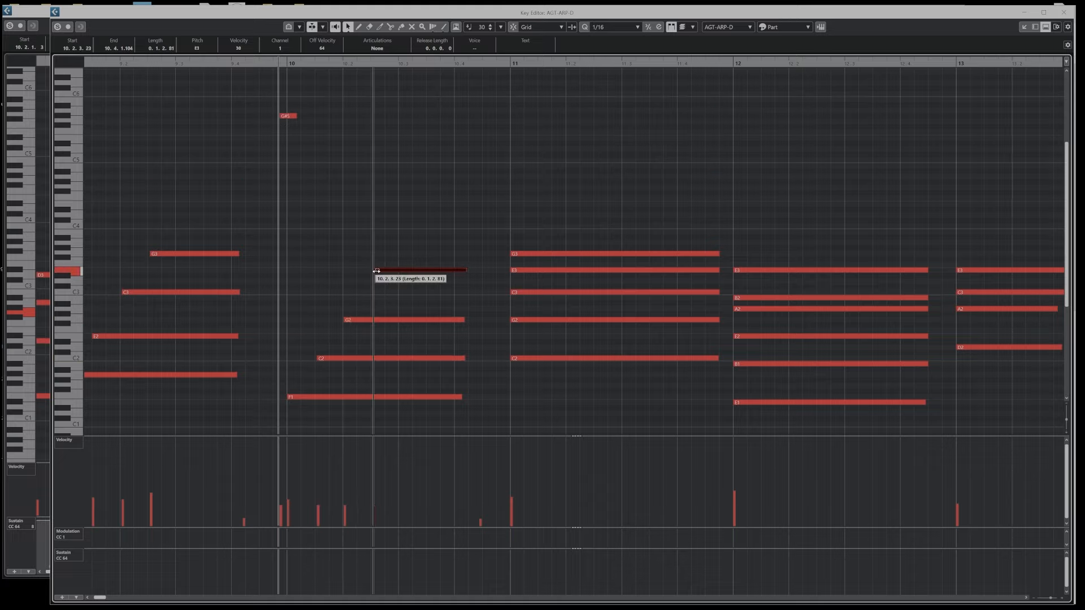
click(358, 225)
- Raise the velocities of the bar 10 arpeggio notes, and set the start of E3 to 10.2.3.8 after playing it
mouse_move(282, 479)
mouse_down()
mouse_move(321, 500)
mouse_move(355, 497)
mouse_move(291, 496)
mouse_up()
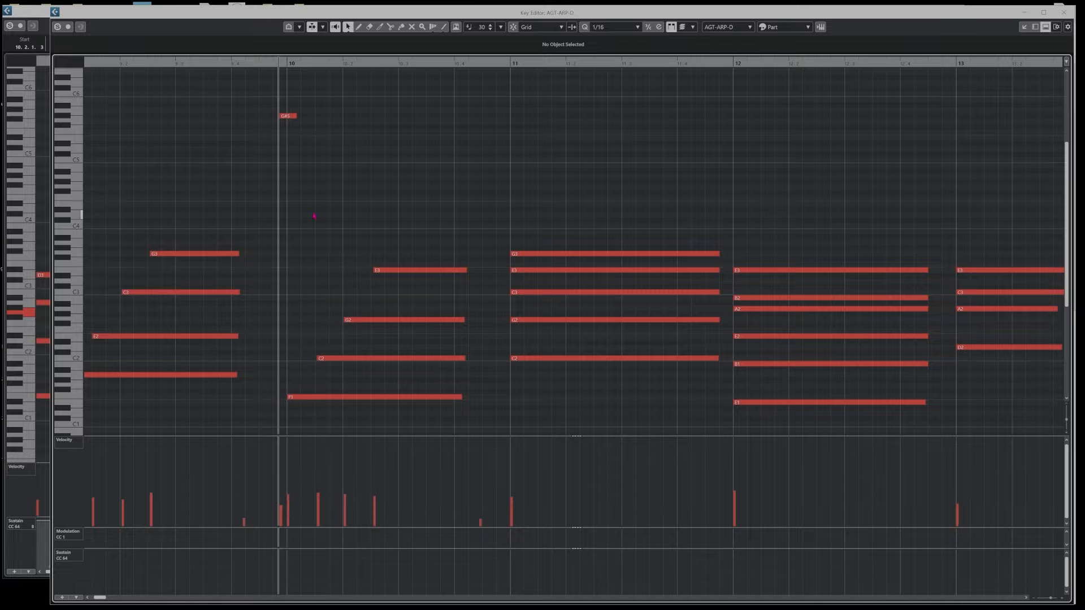
key(space)
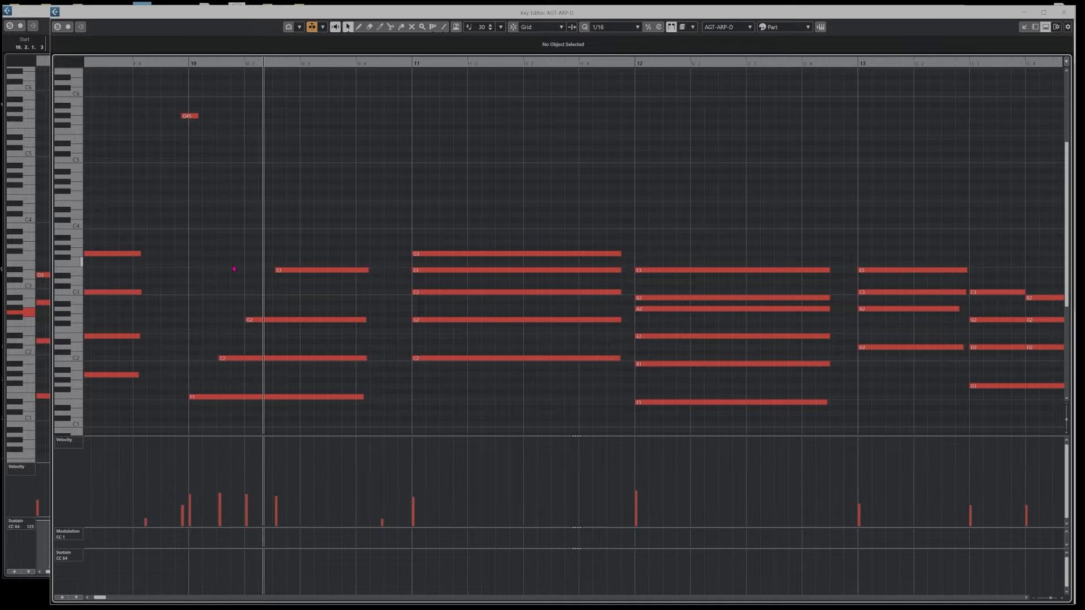
click(279, 270)
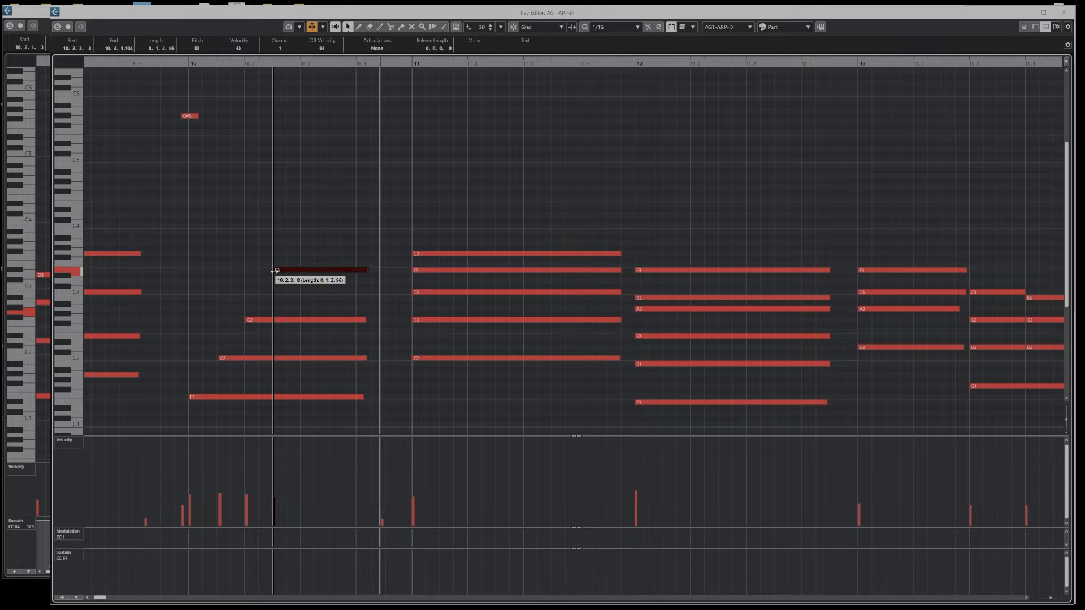
- Delete the bar 11 chord notes above C2, and shorten C2 to end at 11.3.2.100
drag(253, 236, 299, 400)
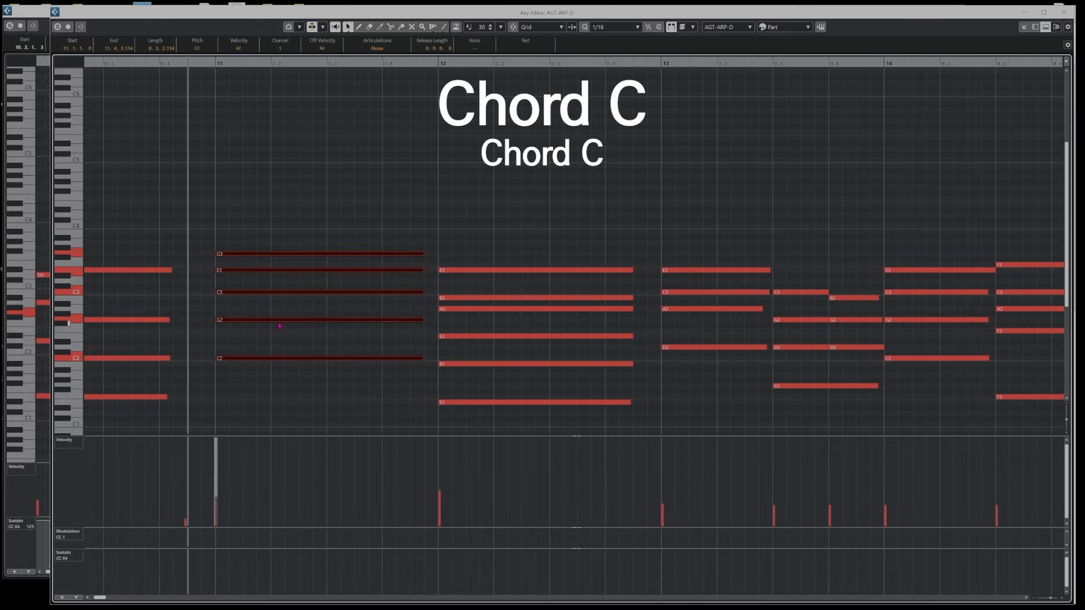
drag(263, 214, 292, 341)
key(Delete)
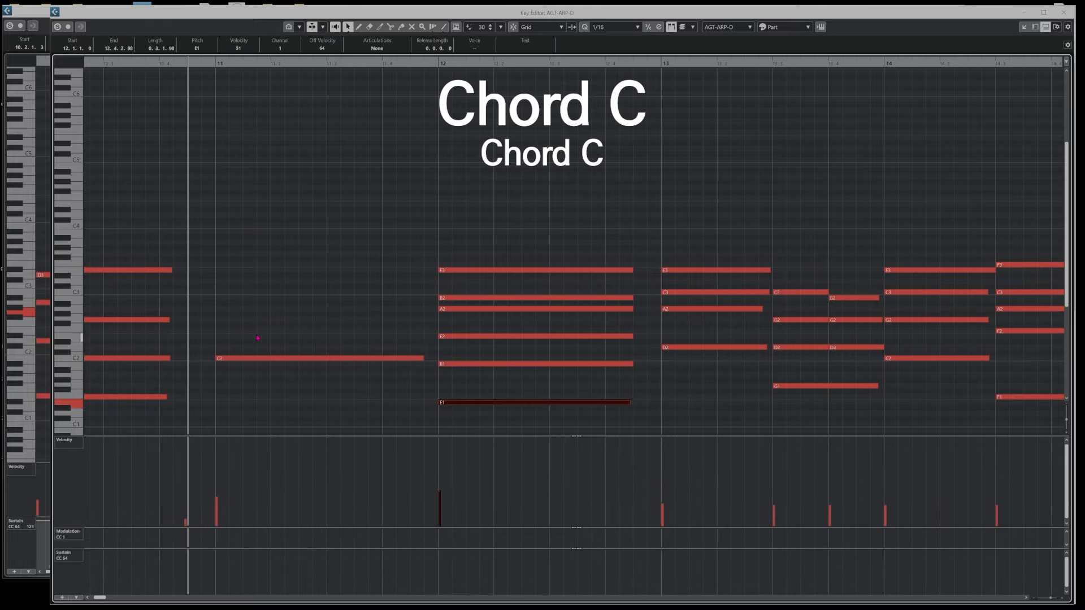
drag(422, 358, 351, 358)
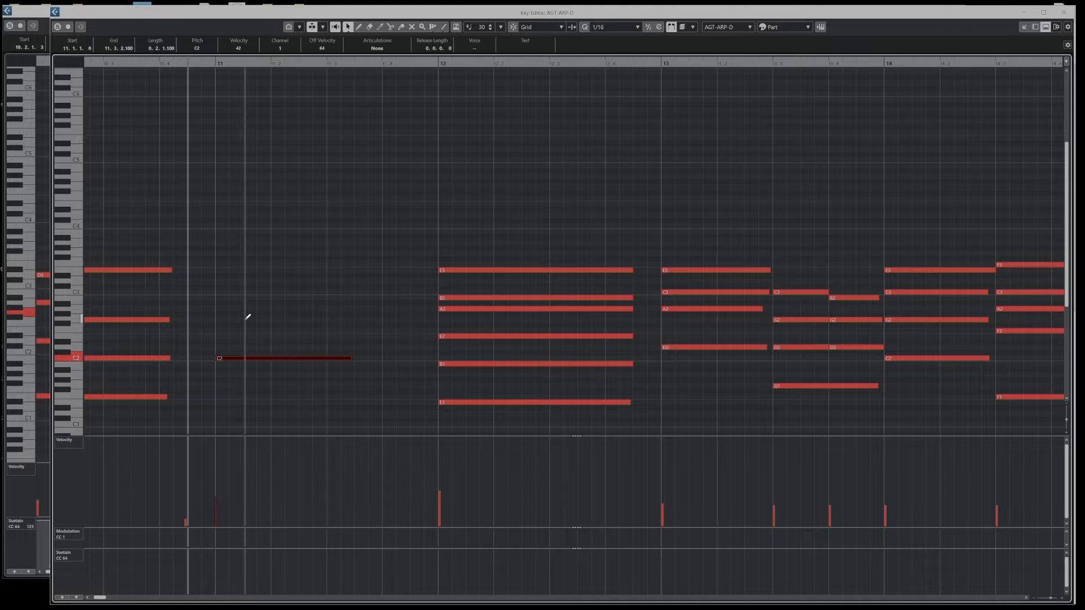
- Draw G2 at 11.1.3.2, C3 at about 11.2.1 and E3 at 11.2.3.0 as the rising bar 11 arpeggio
drag(245, 320, 347, 320)
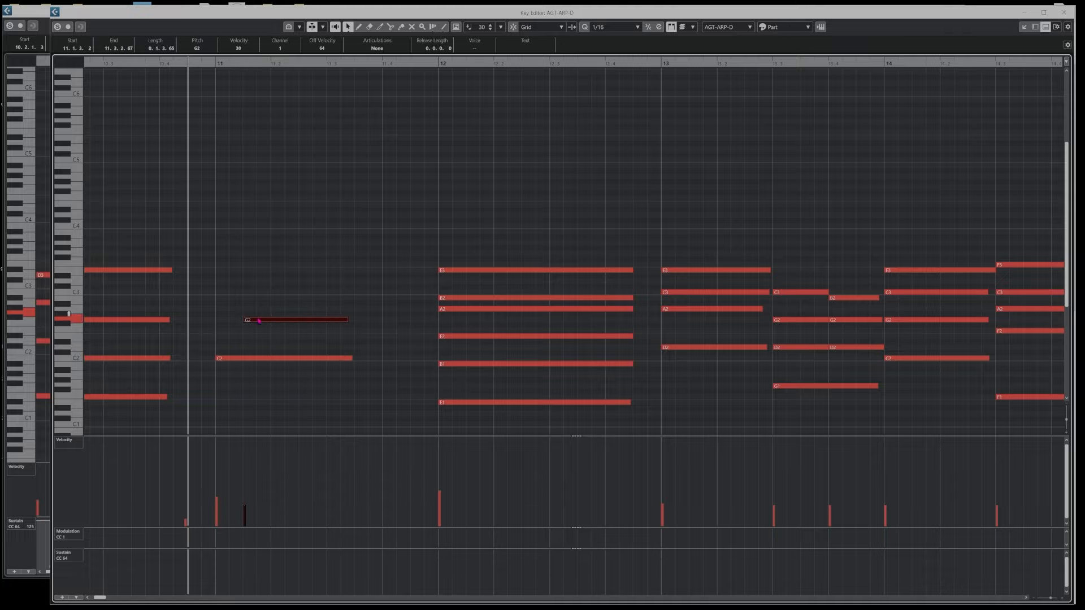
key(Left)
key(Right)
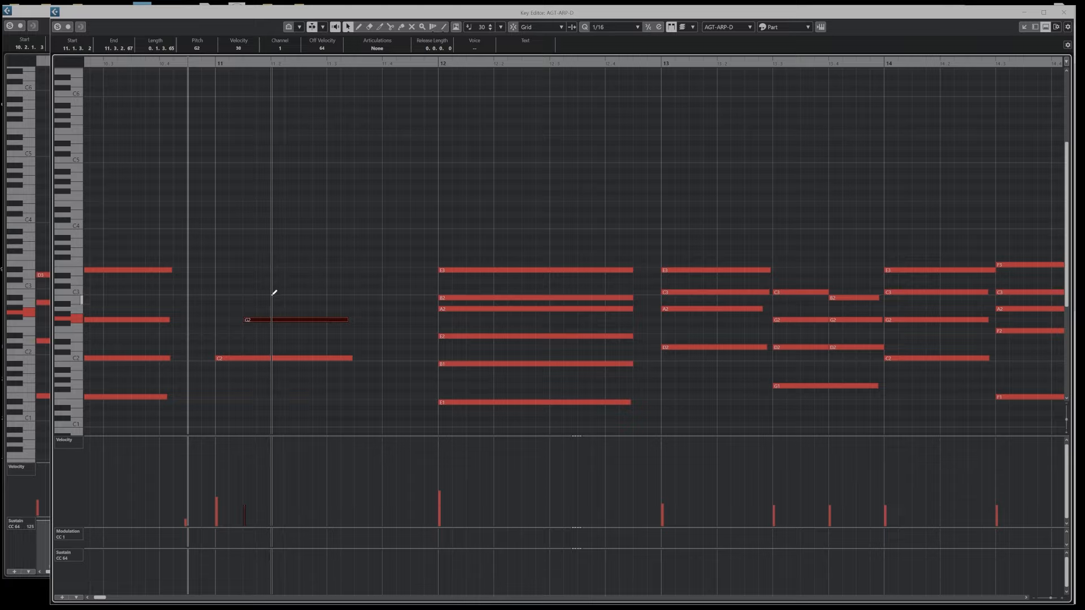
mouse_move(276, 293)
mouse_down()
mouse_move(334, 292)
mouse_move(303, 270)
mouse_move(363, 271)
mouse_up()
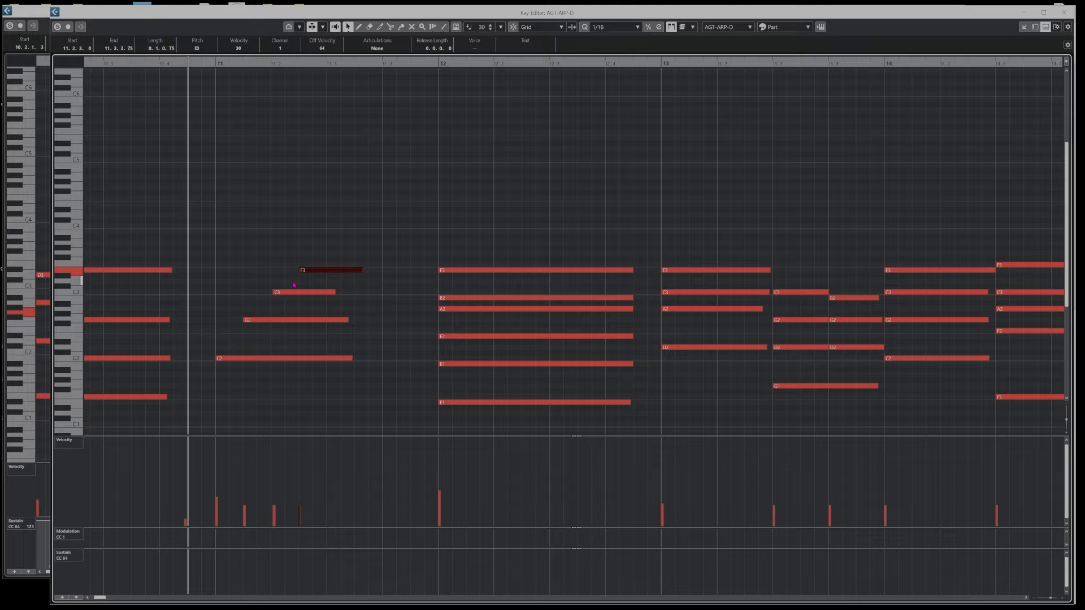
- Try D3 as the third note of the bar 11 arpeggio, and F3 and G3 as its fourth note
click(357, 269)
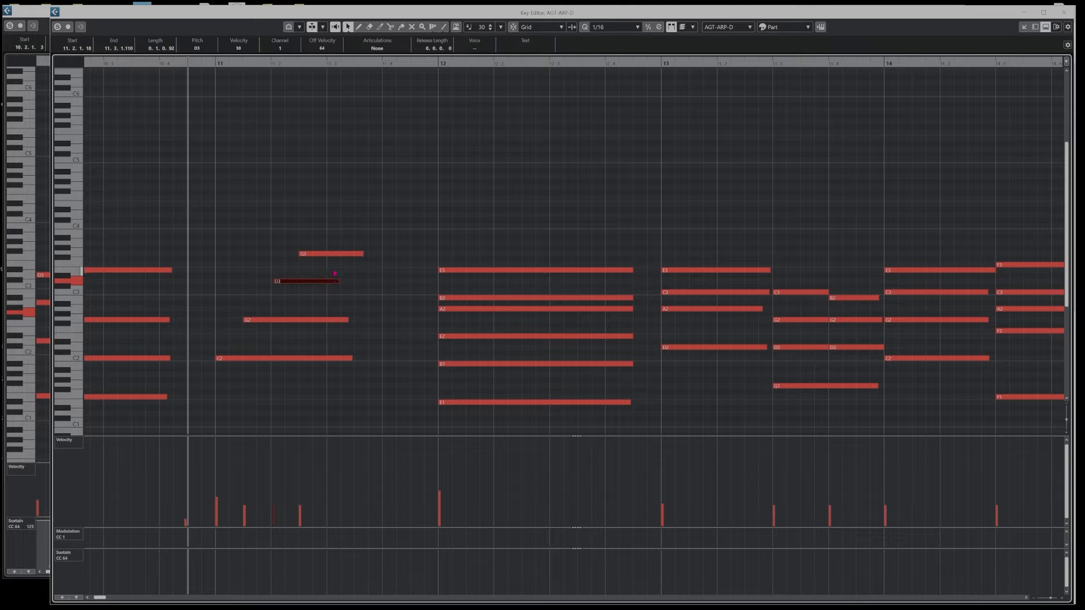
click(344, 253)
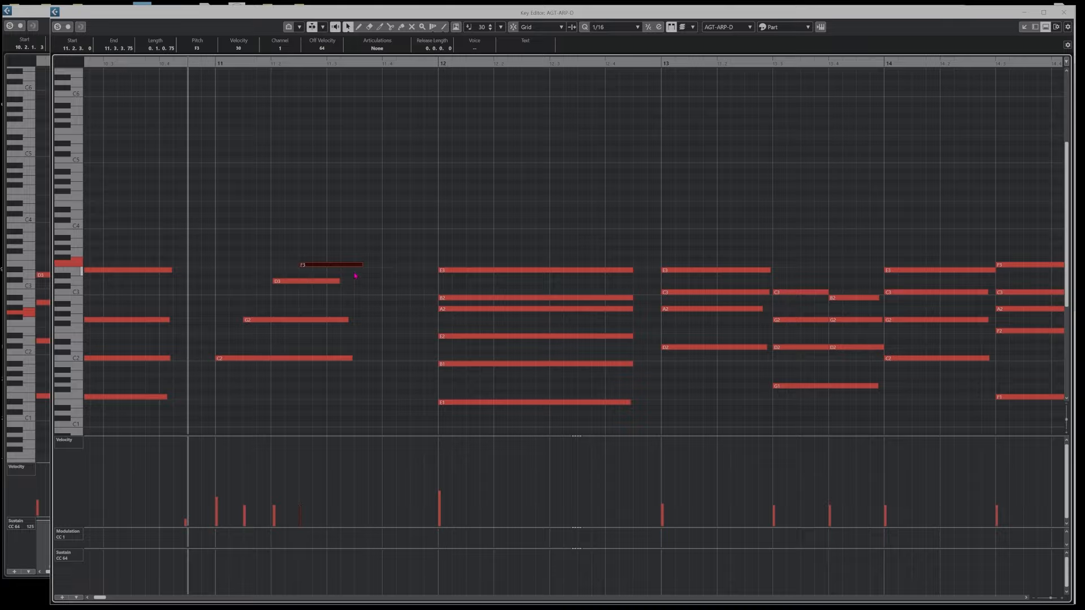
click(294, 206)
- Solo the guitar part and play the bar 11 arpeggio
key(space)
key(space)
key(s)
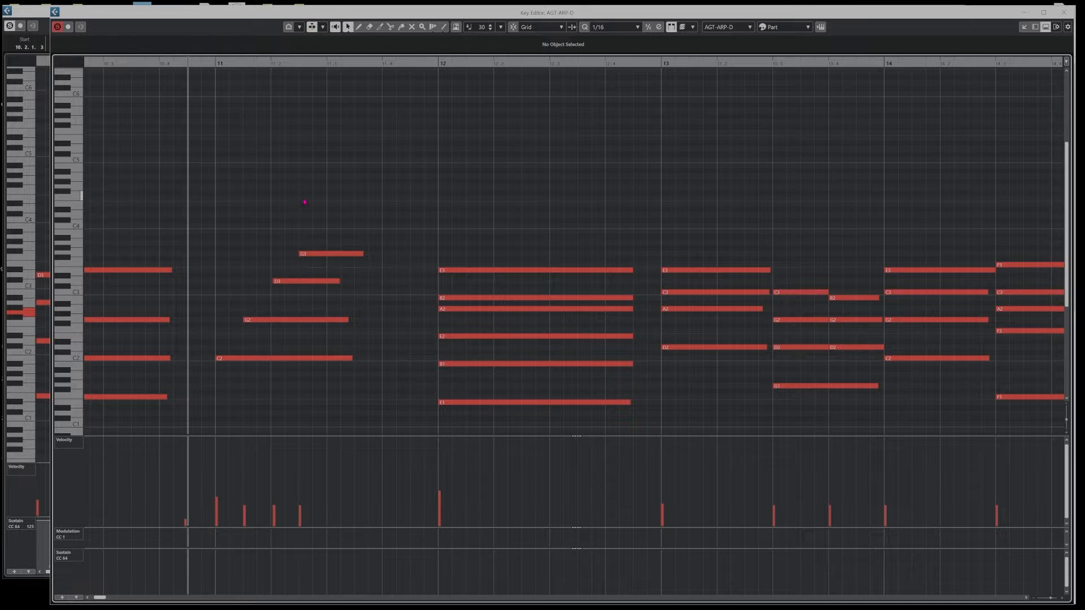
key(space)
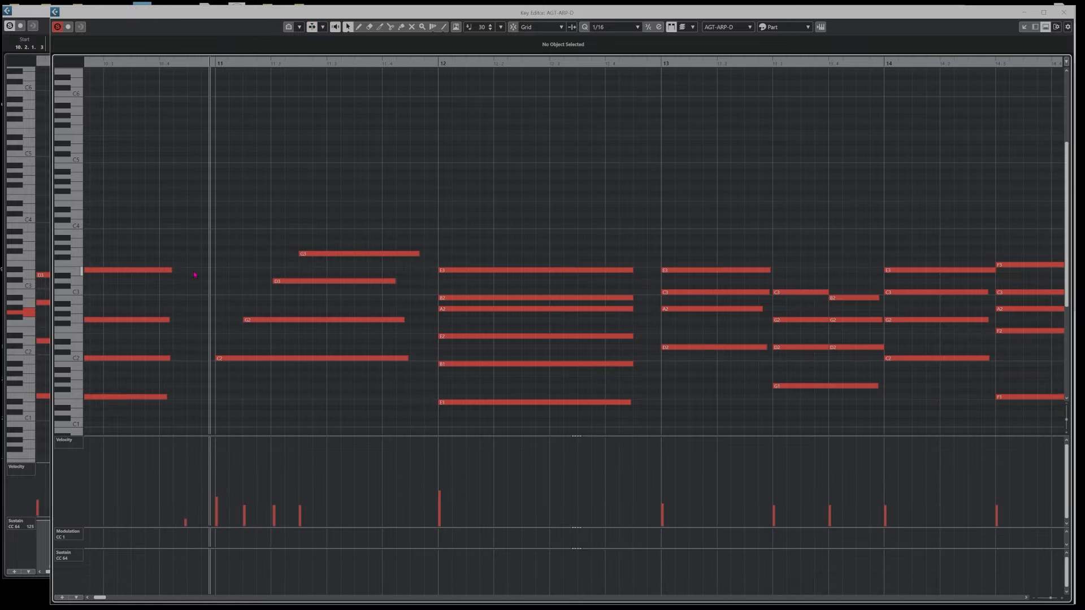
- Lower the second note of the bar 11 arpeggio from G2 to E2
click(224, 357)
drag(229, 345, 243, 376)
drag(258, 311, 276, 335)
key(Down)
key(Down)
key(Down)
- Delete the D3 and G3 notes of the bar 11 arpeggio
drag(304, 224, 335, 293)
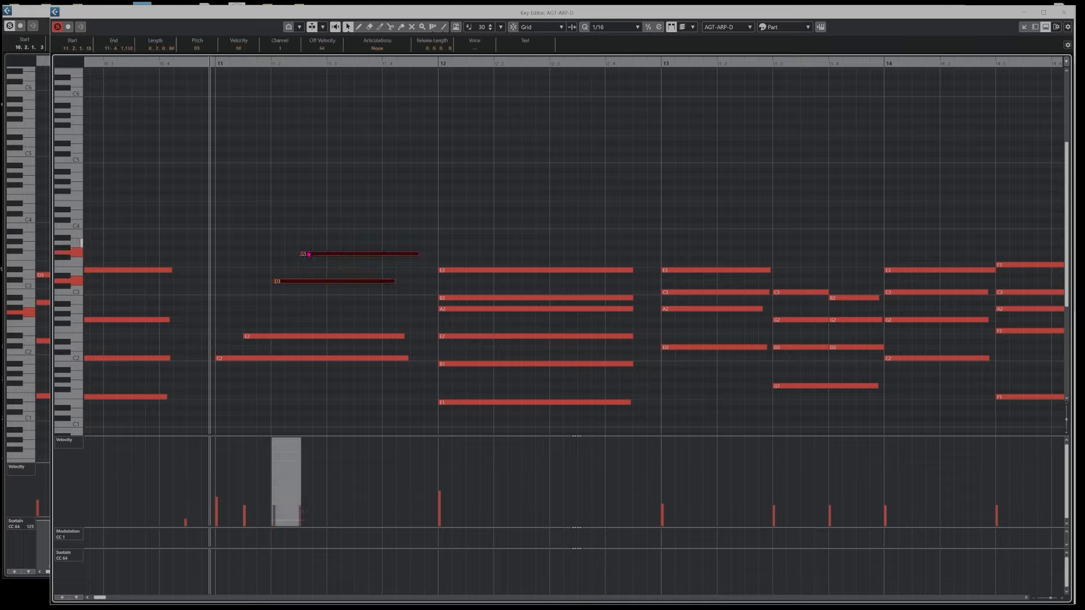
drag(320, 229, 343, 296)
key(Delete)
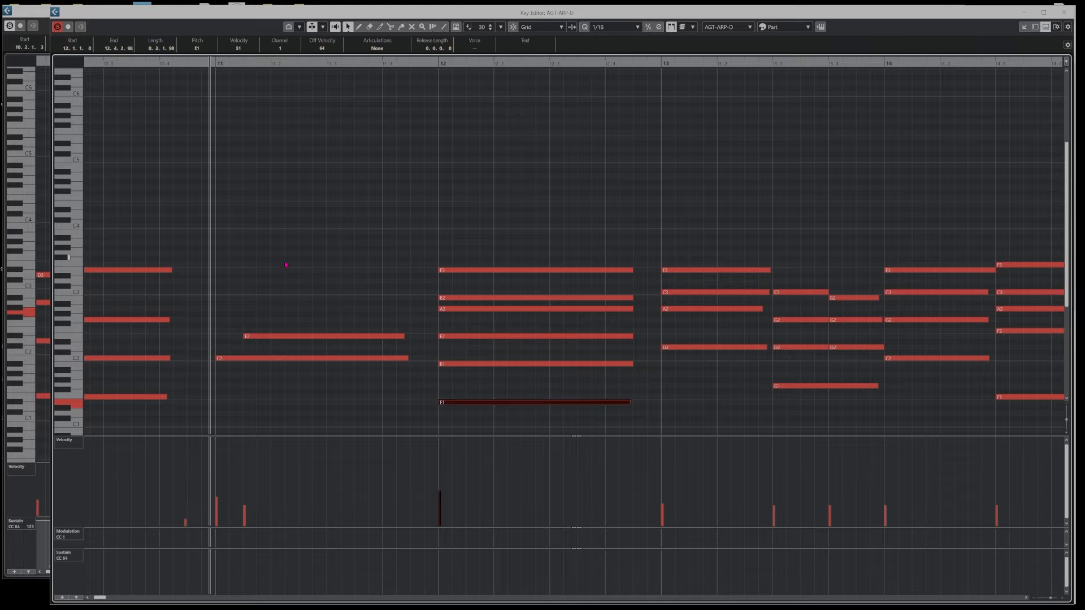
- Draw a hammer-on figure of short E3, short F3 and longer E3 from beat 2 of bar 11, and play it
drag(275, 270, 404, 270)
click(279, 300)
key(g)
key(space)
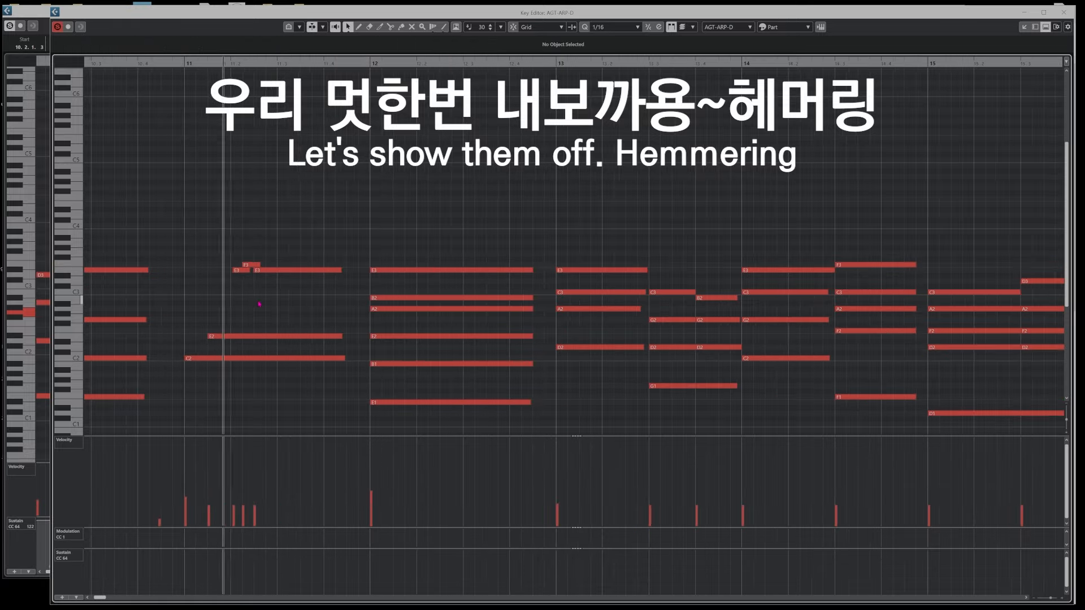
key(space)
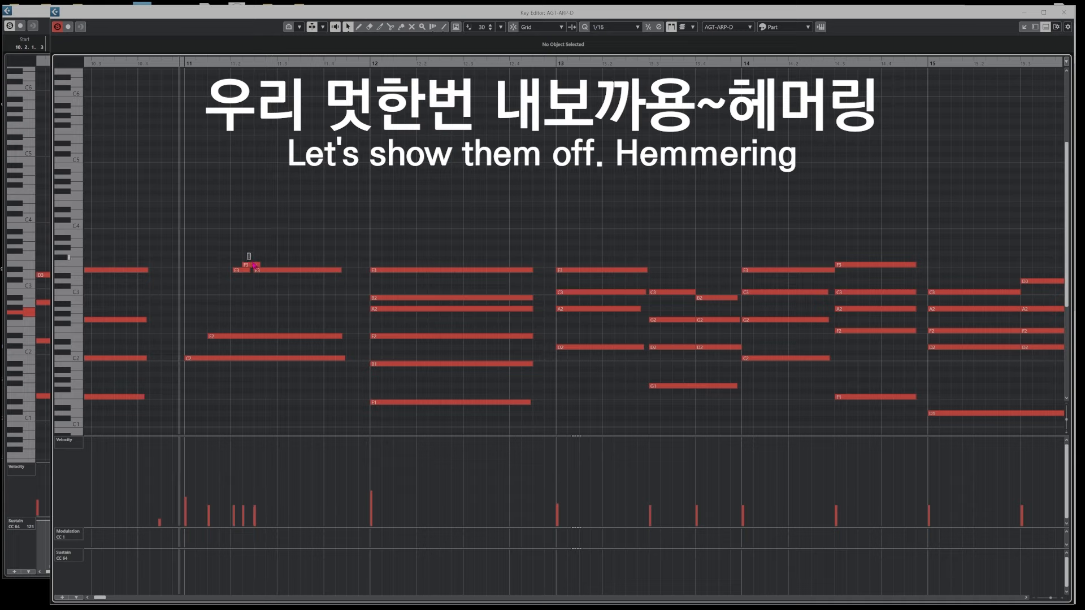
mouse_move(253, 264)
mouse_down()
mouse_move(258, 276)
mouse_move(245, 264)
mouse_up()
click(252, 252)
click(249, 252)
- Try F2 and G2 as the second note of the bar 11 arpeggio, and listen to it
key(h)
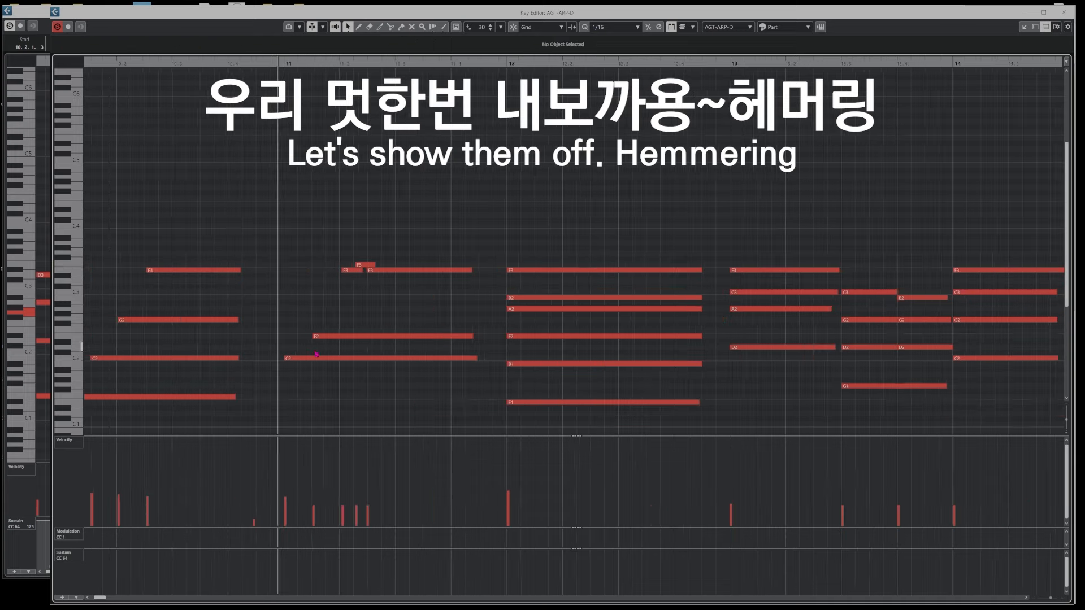
click(328, 337)
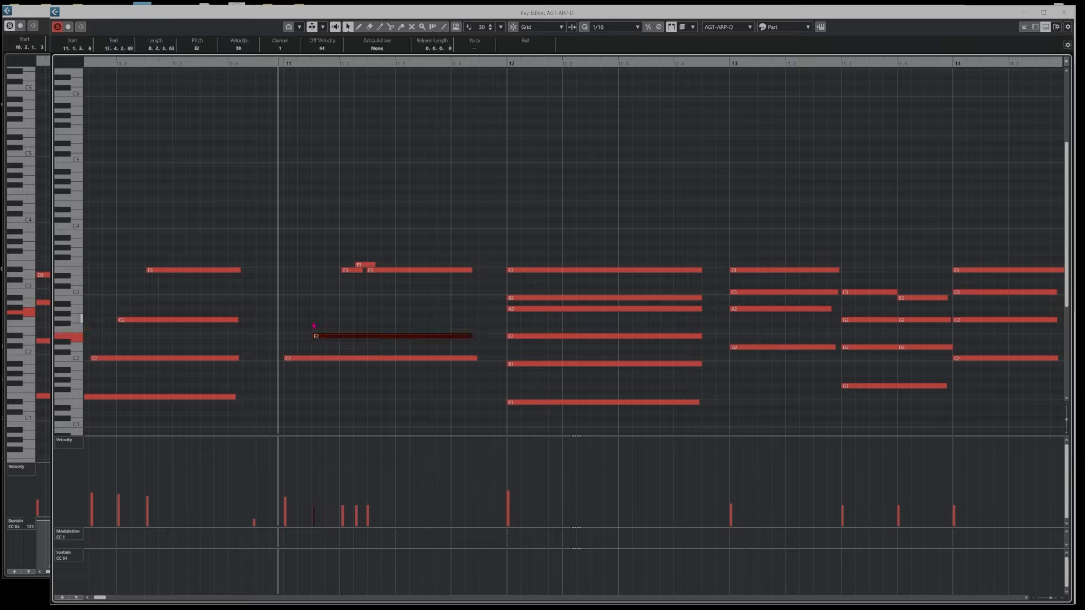
key(Up)
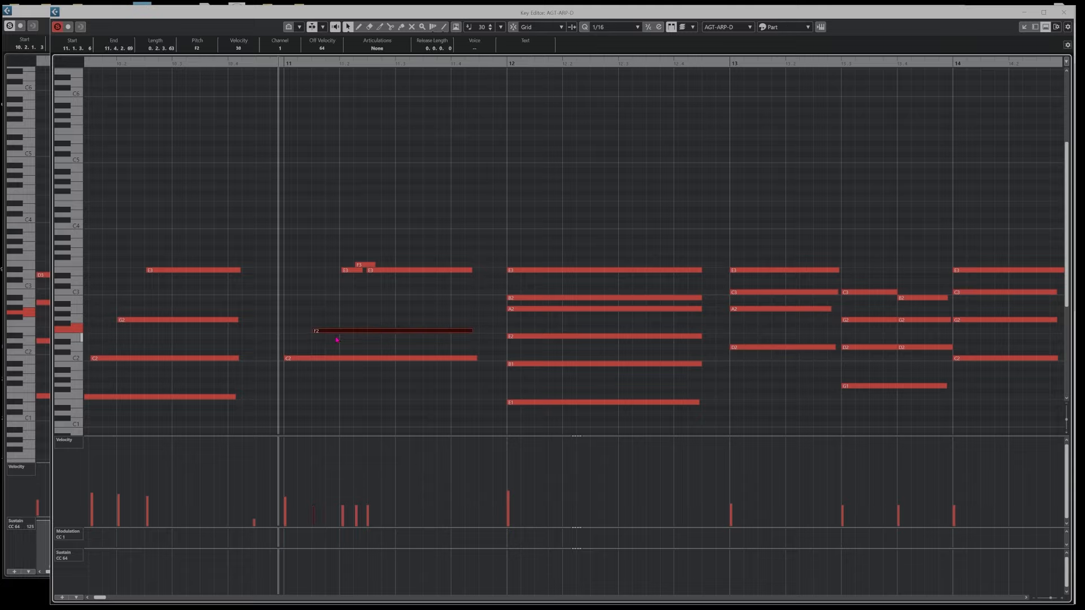
key(space)
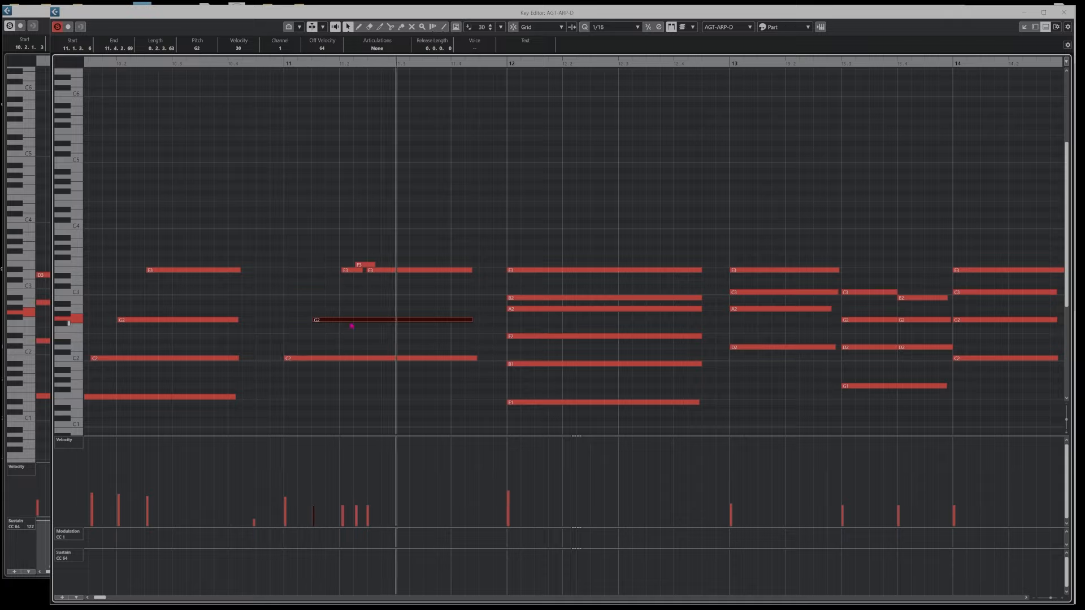
key(space)
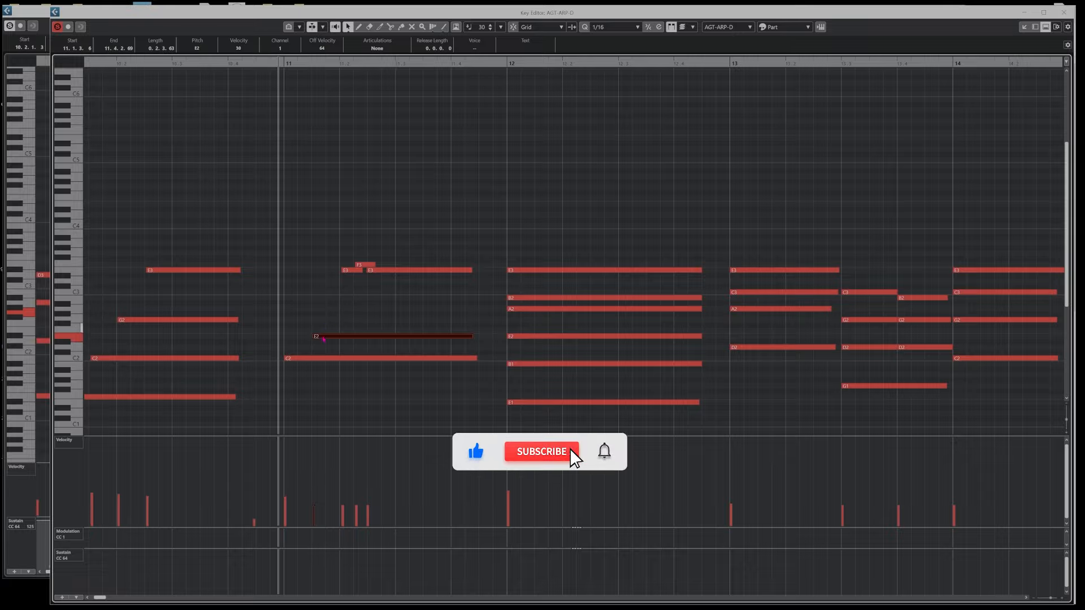
- Play bar 11 with E2 as the second note, then start the long E3 at 11.2.3.7 and E2 slightly later
key(space)
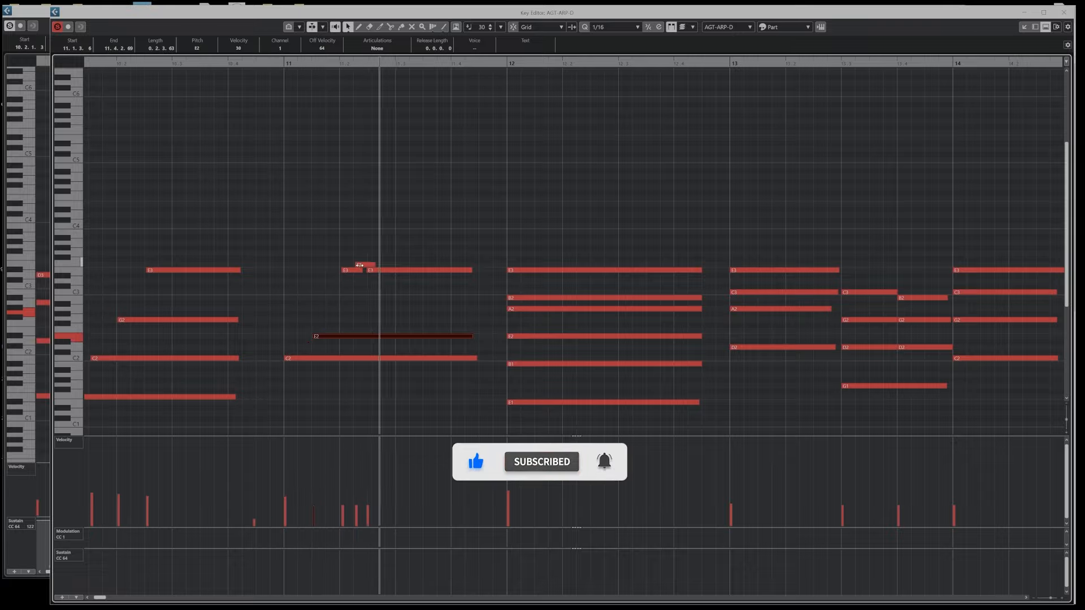
key(space)
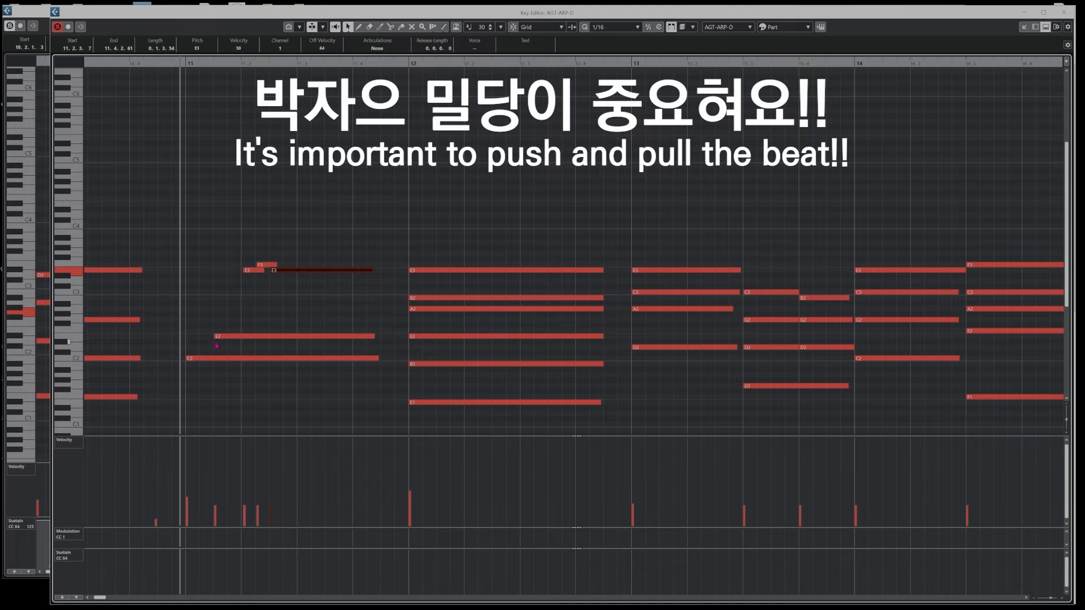
click(216, 337)
click(239, 339)
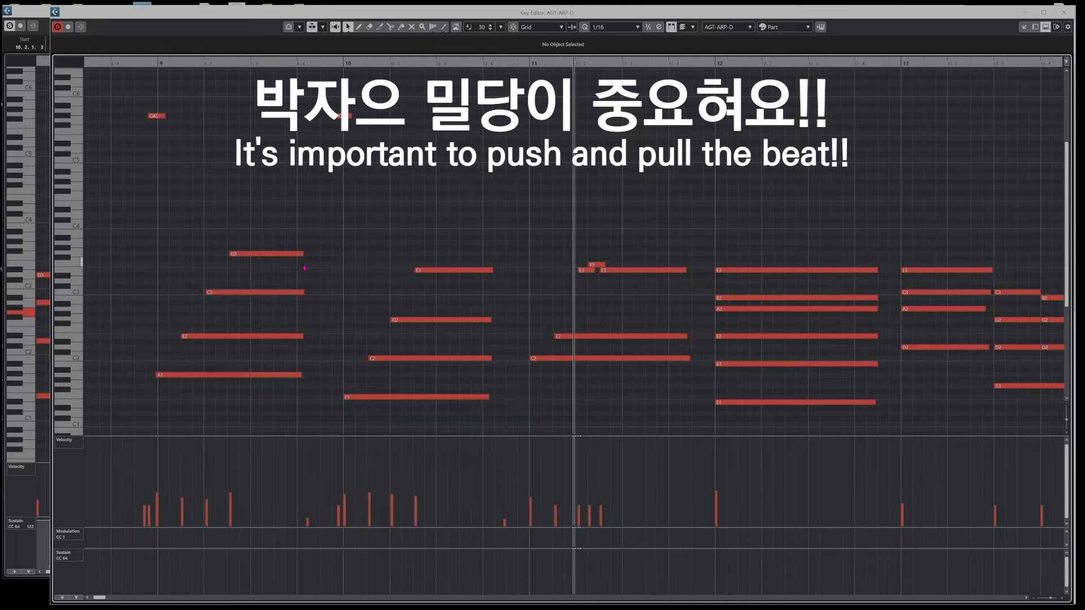
- Fine-tune the hammer-on timing in bar 11 by starting the long E3 slightly later and adjusting the first E3's start
key(h)
key(h)
scroll(311, 276, right, 3)
drag(324, 271, 327, 271)
click(323, 294)
click(288, 271)
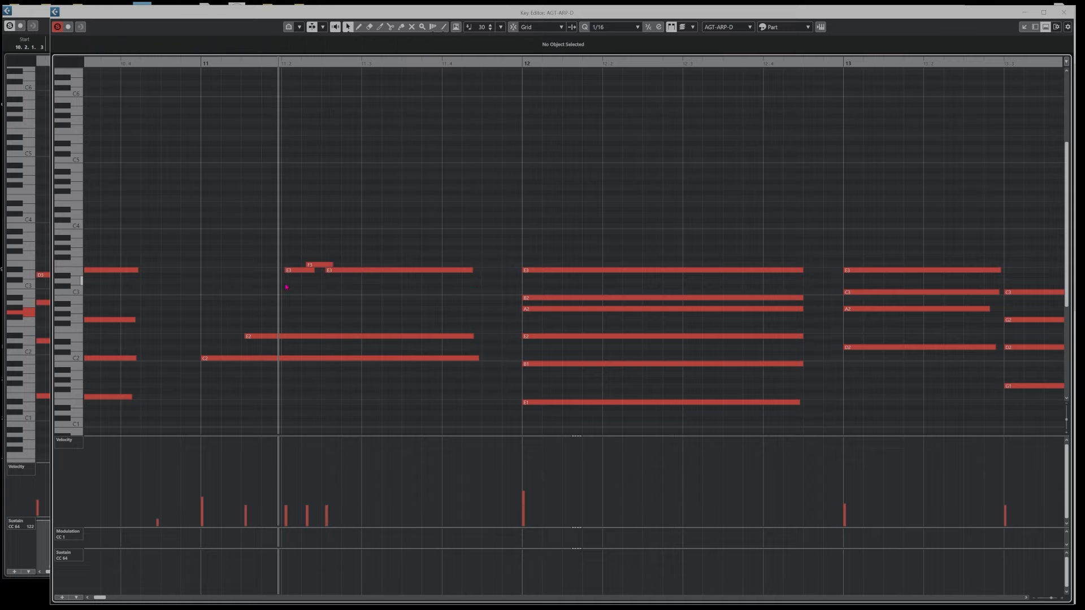
- Raise the velocities of the three hammer-on notes in bar 11, strongest on the first, and start E2 slightly earlier
click(285, 485)
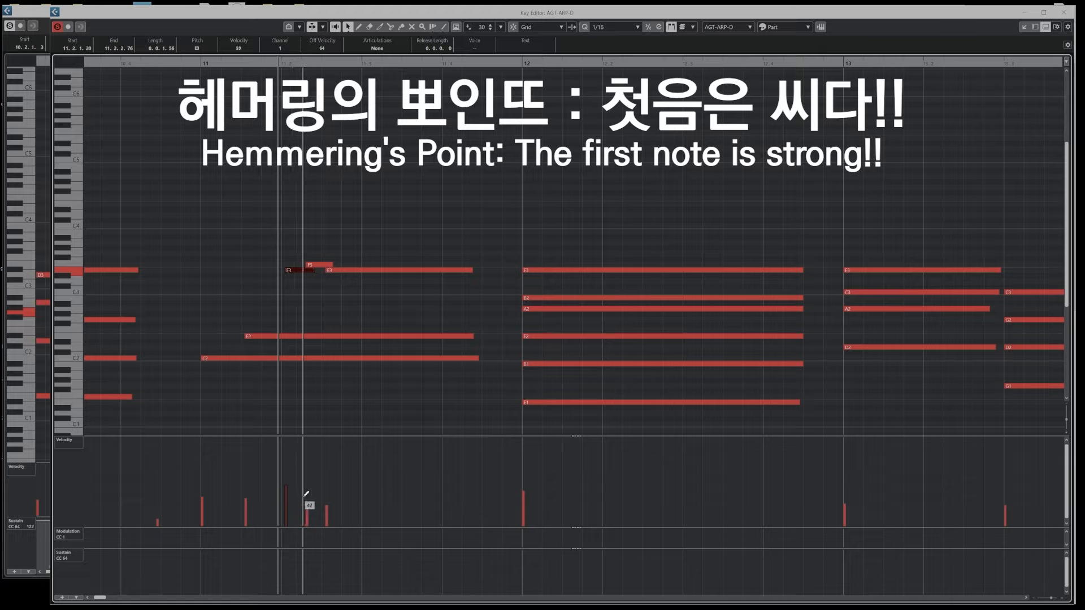
click(307, 495)
click(326, 489)
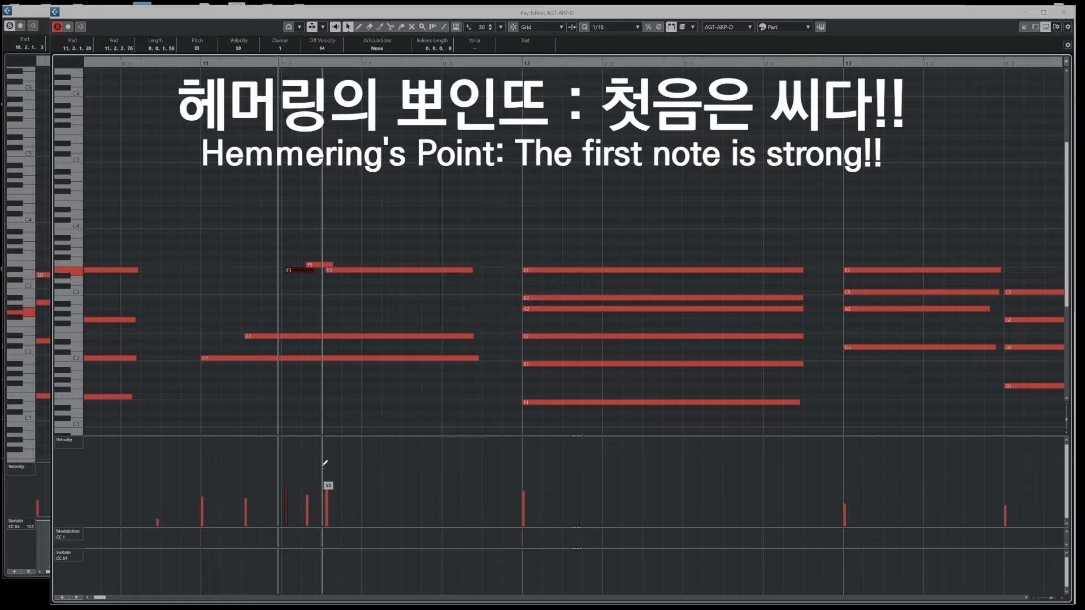
alt+shift+click(185, 235)
click(290, 211)
key(space)
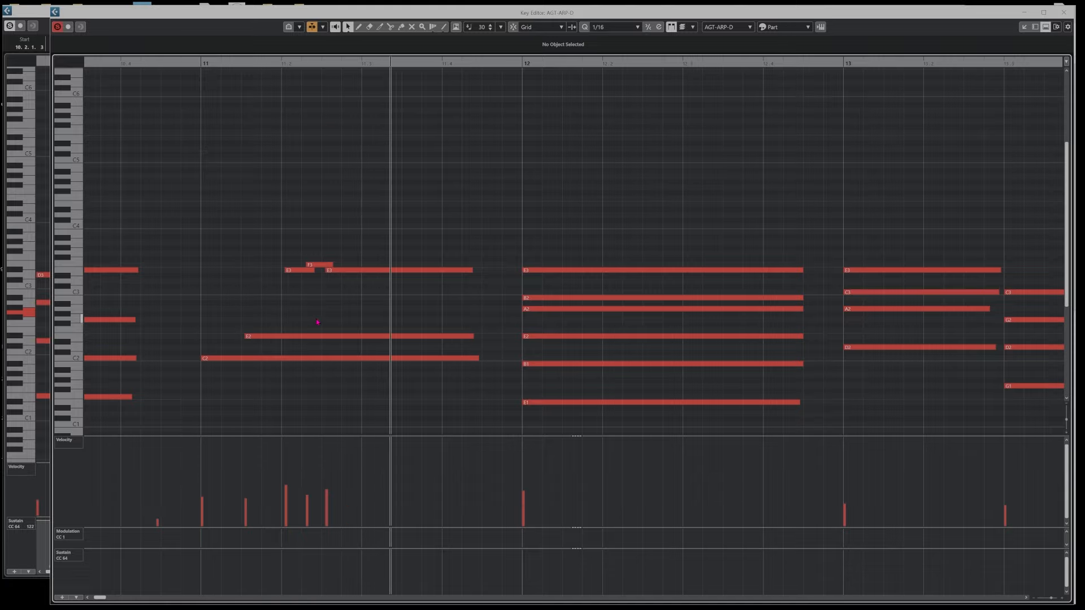
key(space)
drag(245, 338, 244, 338)
click(473, 303)
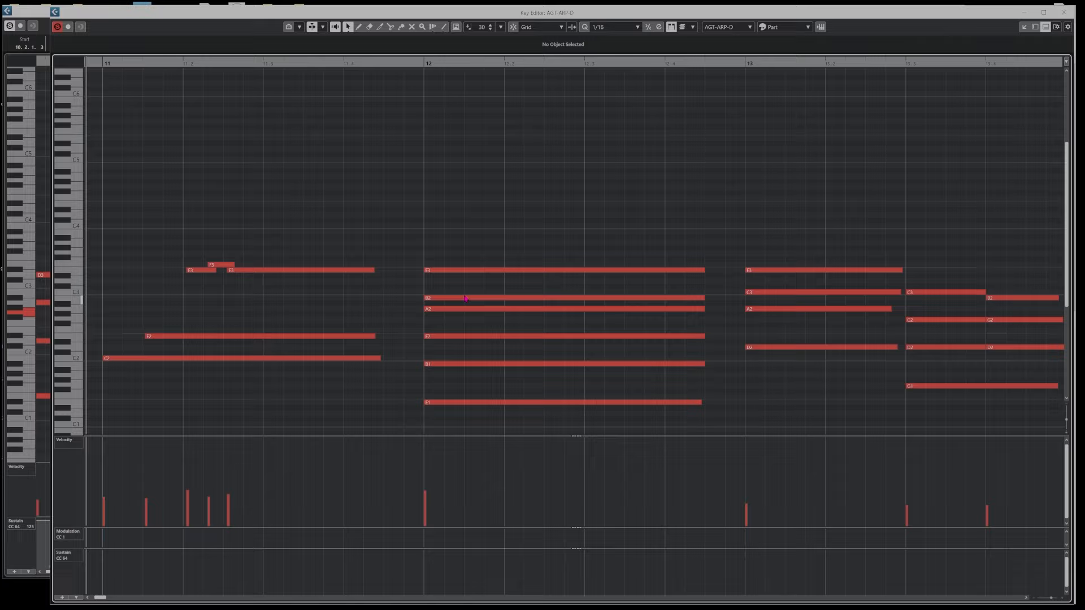
- Add a short, very soft G6 fret-noise note near the end of bar 11, and play the transition into bar 12
scroll(396, 266, right, 1)
scroll(296, 244, up, 2)
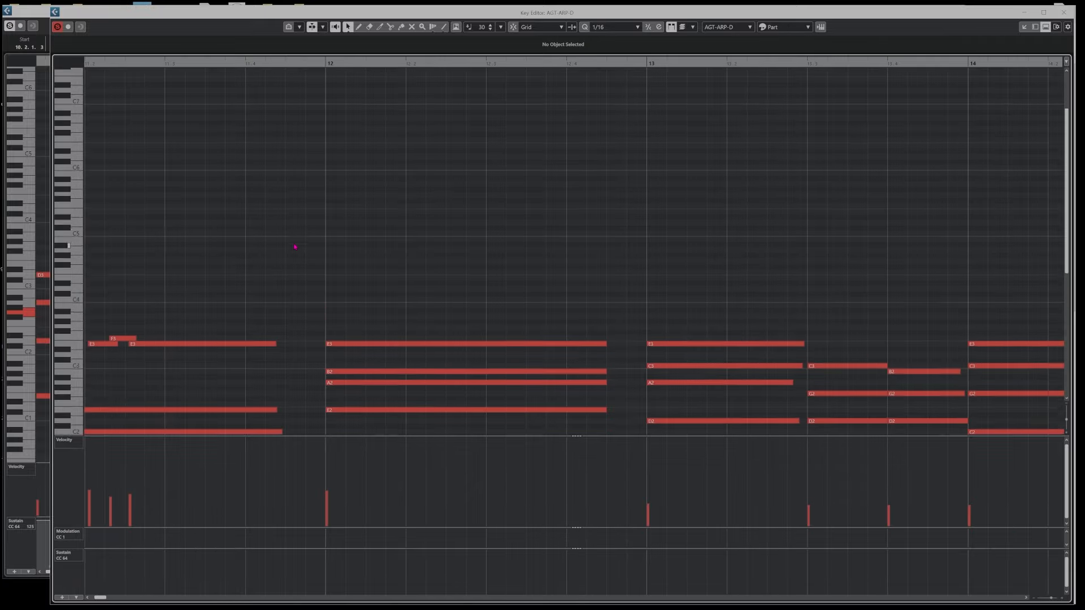
scroll(317, 240, left, 2)
click(489, 204)
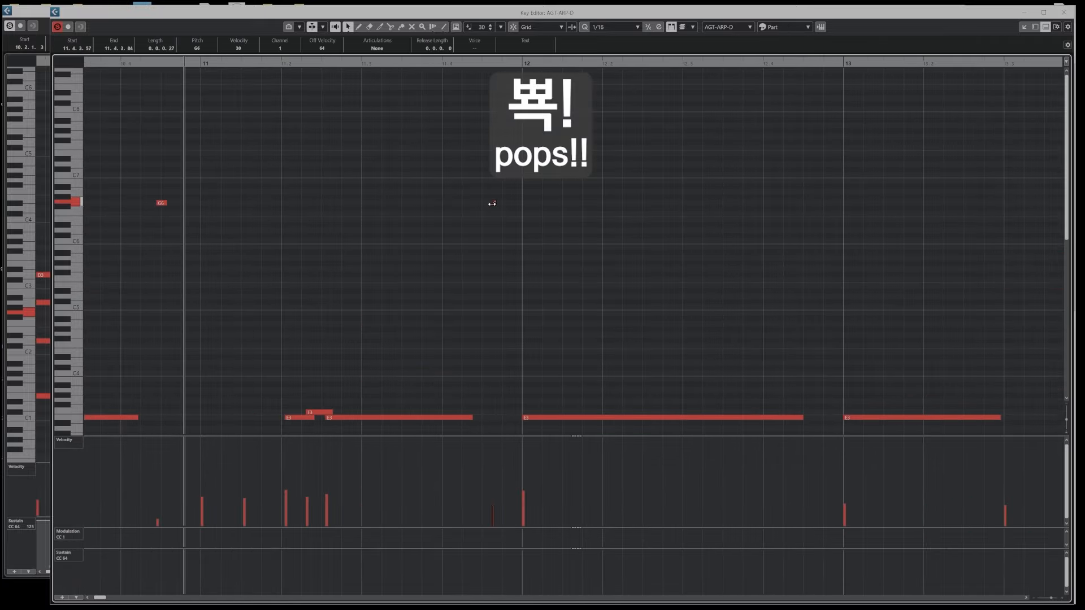
scroll(426, 244, down, 3)
key(space)
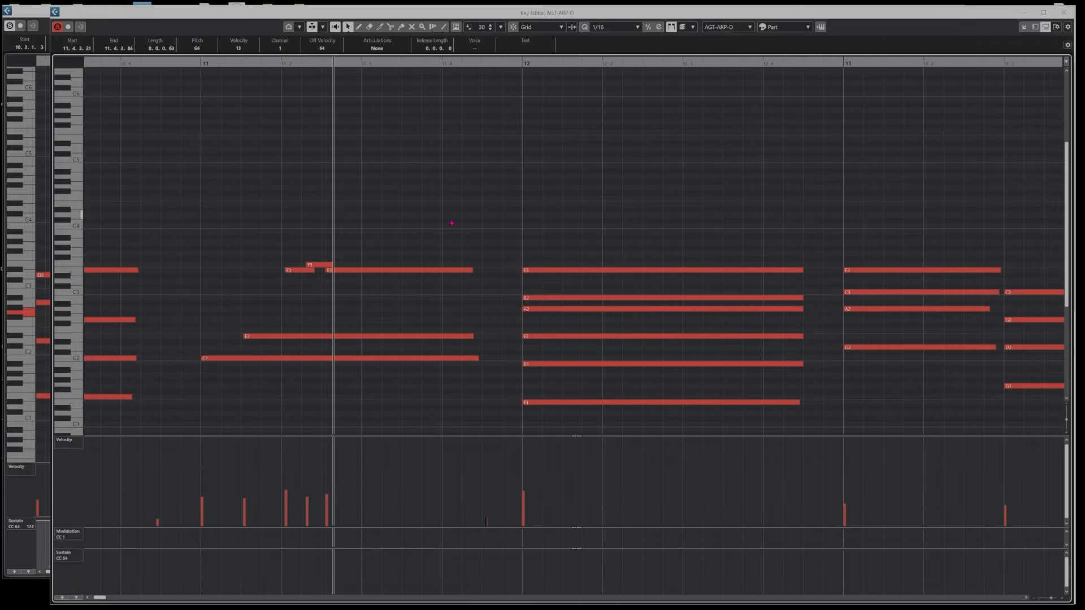
scroll(483, 243, up, 2)
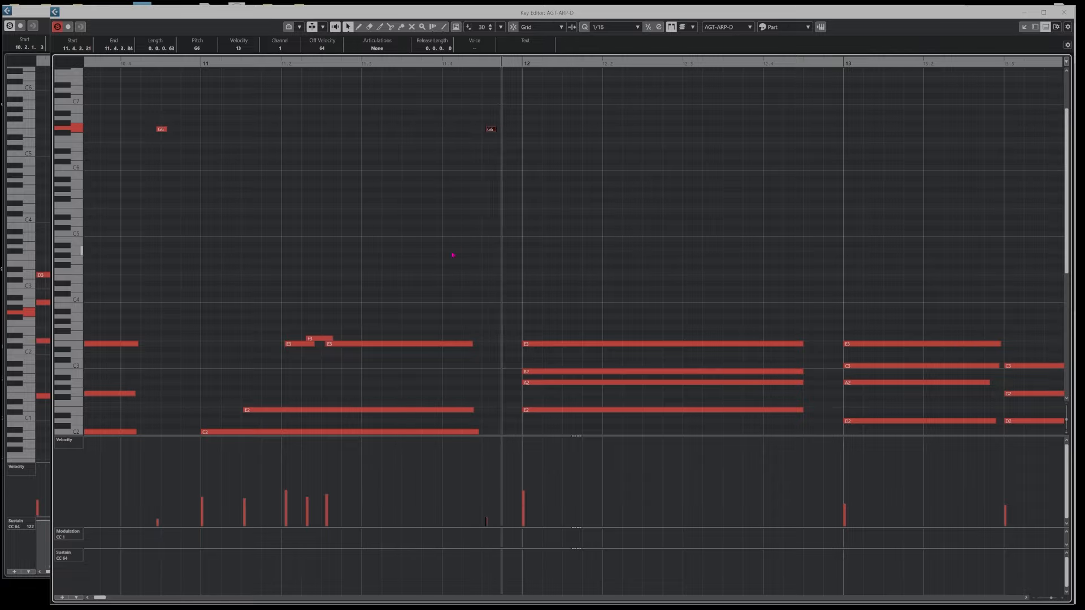
scroll(435, 255, right, 1)
scroll(376, 268, down, 2)
key(space)
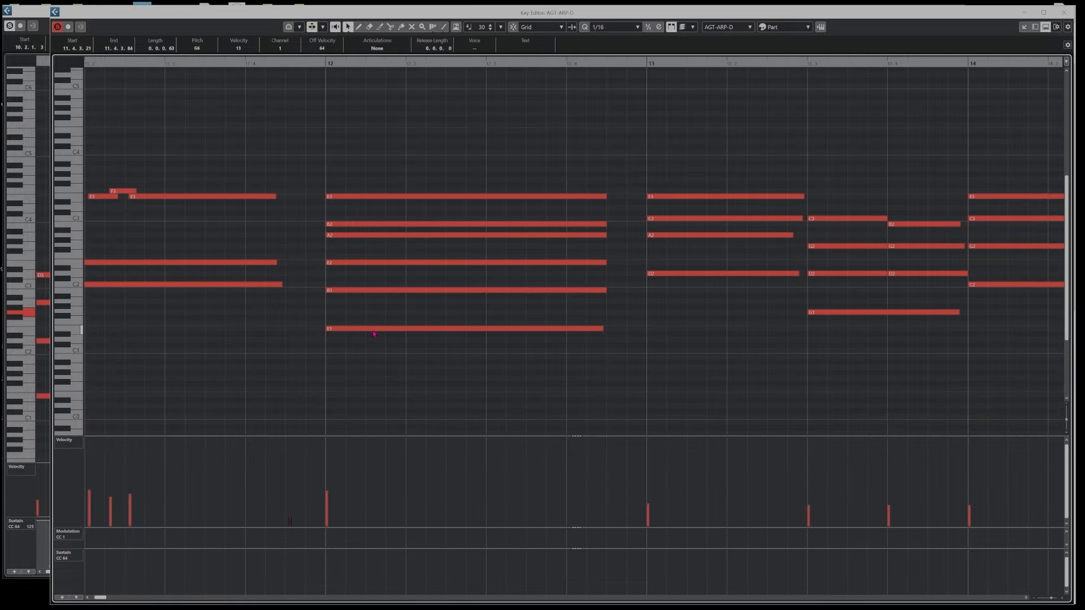
- Delete the upper notes of the bar 12 chord, keeping only the E1 bass note
click(374, 329)
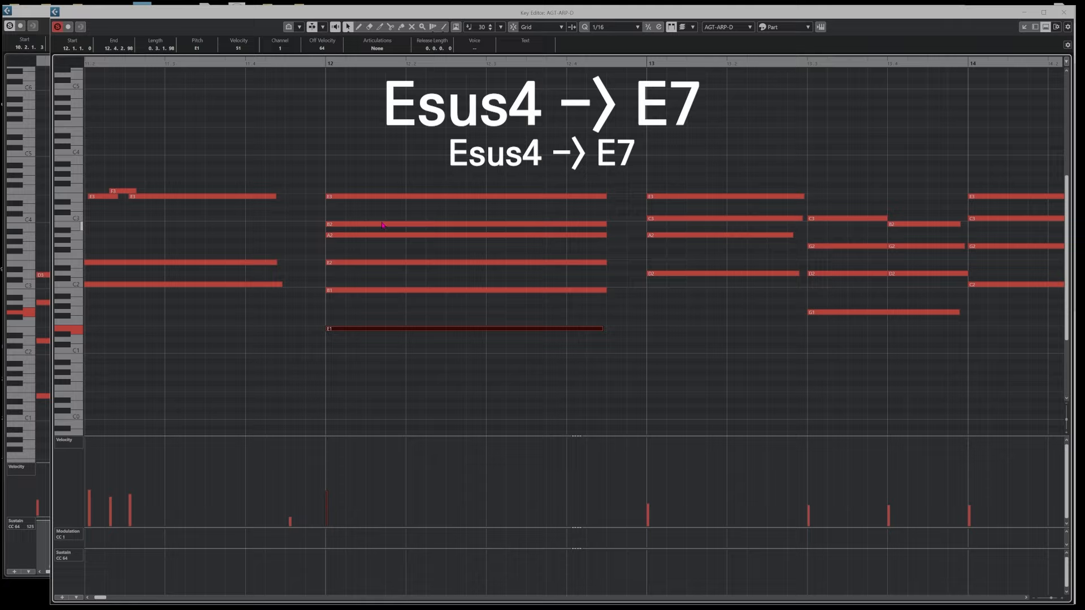
drag(384, 150, 432, 294)
key(Delete)
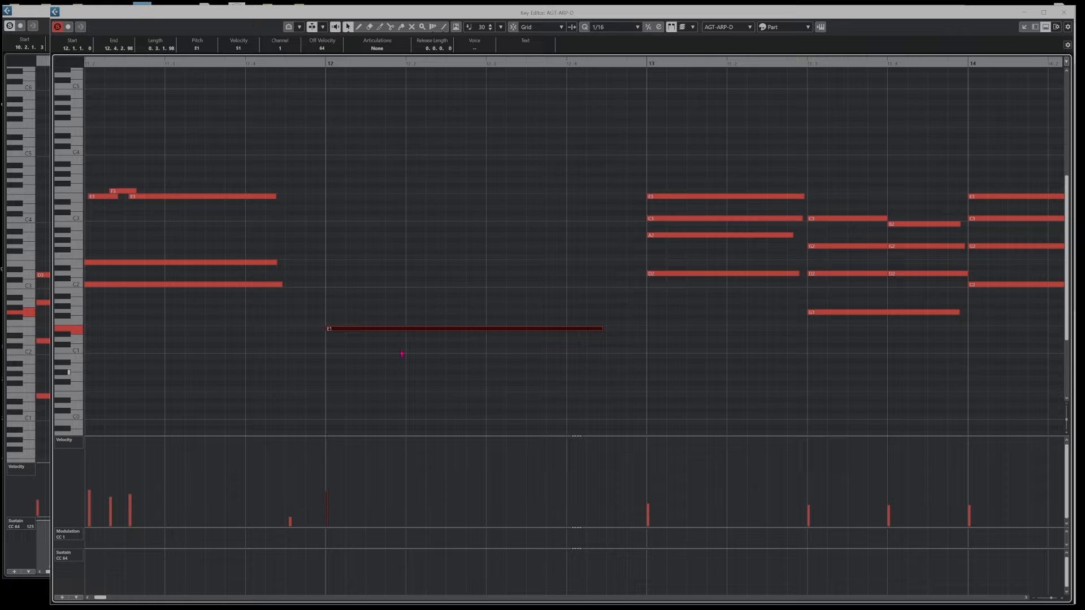
- Try the bar 12 bass note an octave higher on E2, and move it back down to E1
drag(356, 331, 360, 268)
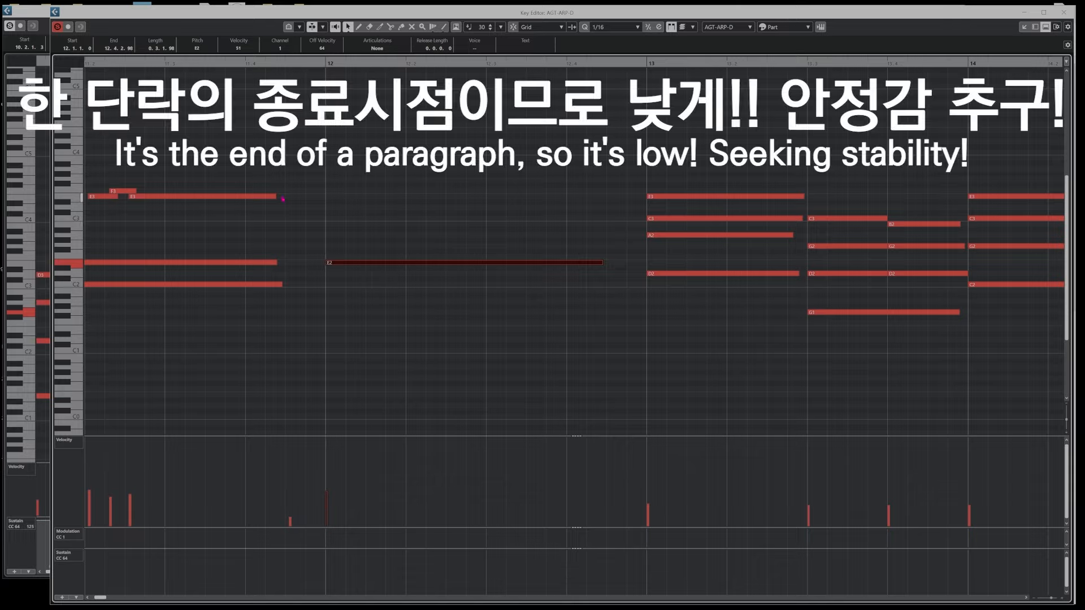
drag(417, 225, 432, 271)
key(Down)
key(Down)
key(Down)
key(Down)
key(Down)
key(Down)
key(Down)
key(Down)
key(Down)
key(Down)
key(Down)
key(Down)
key(Down)
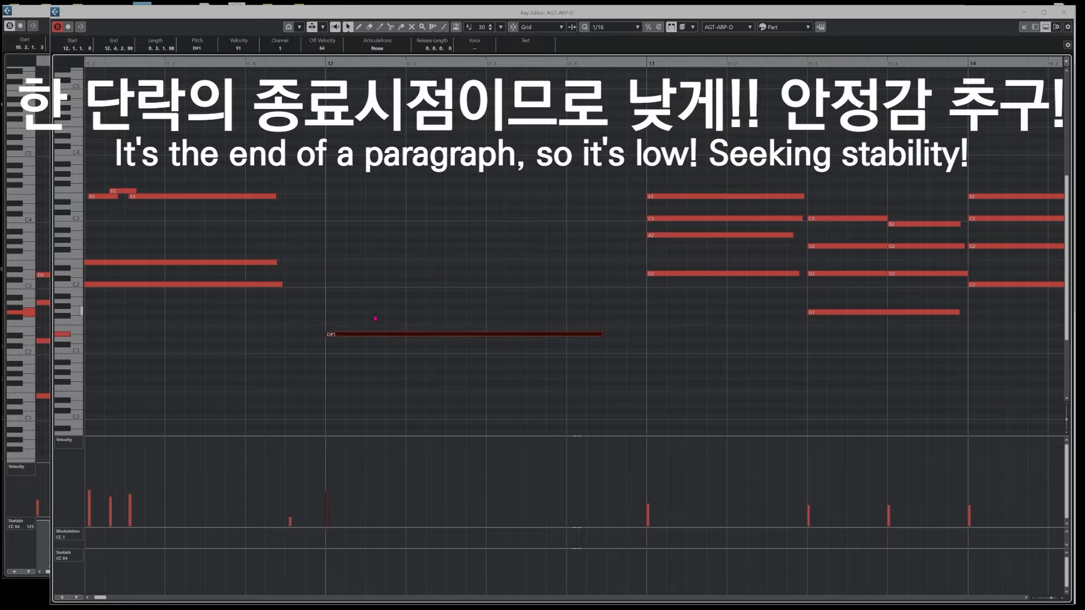
key(Up)
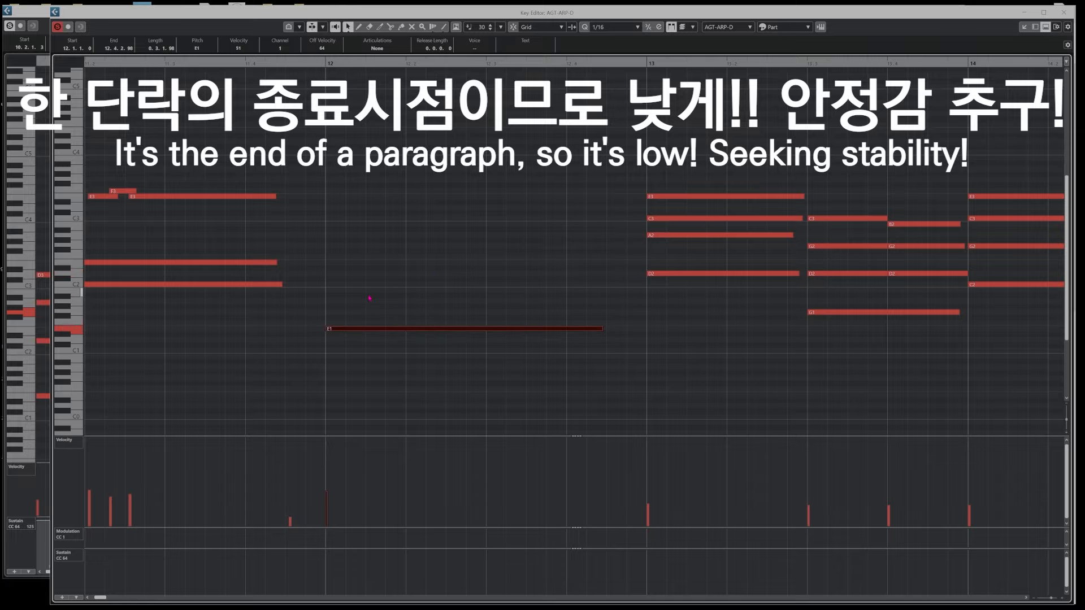
- Draw a rising arpeggio of B1, E2, A2 and E3 in sixteenth-note steps after E1 in bar 12, and play it
scroll(308, 300, right, 2)
drag(271, 289, 411, 290)
drag(310, 262, 432, 262)
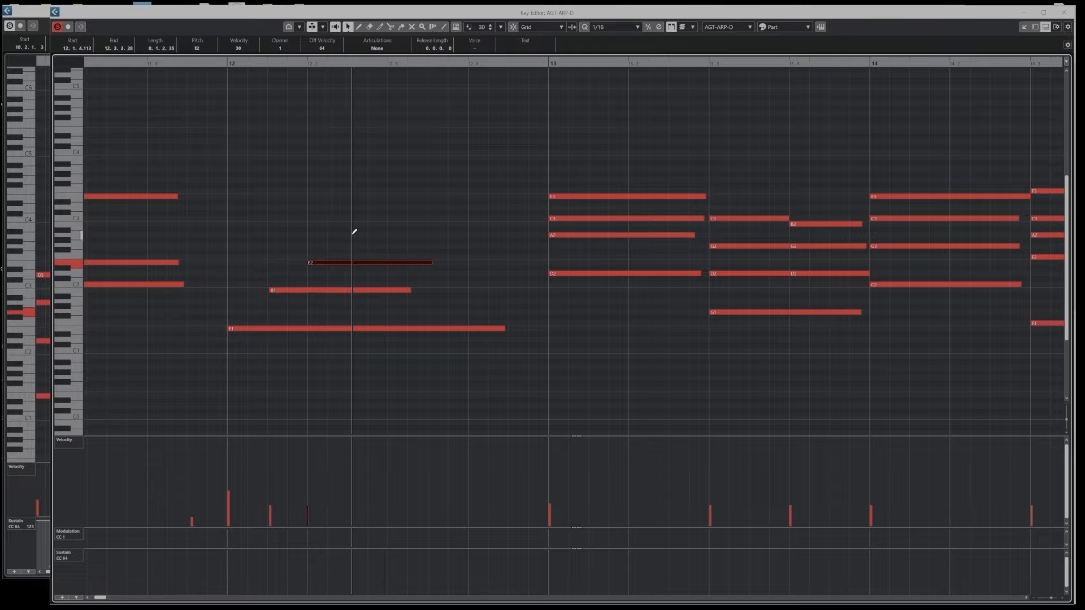
drag(351, 235, 456, 235)
drag(393, 196, 478, 195)
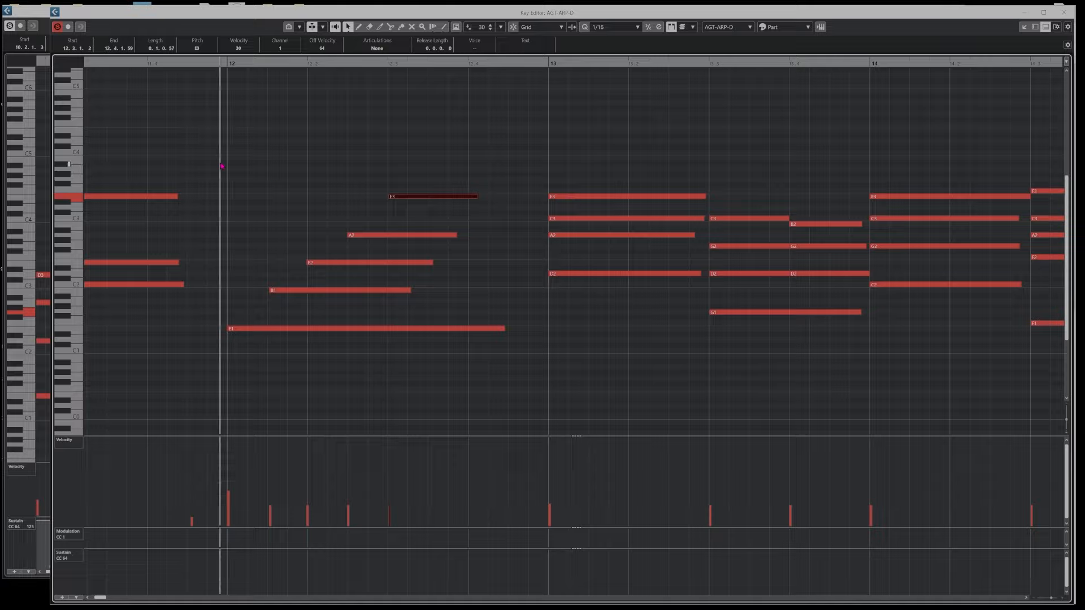
click(315, 168)
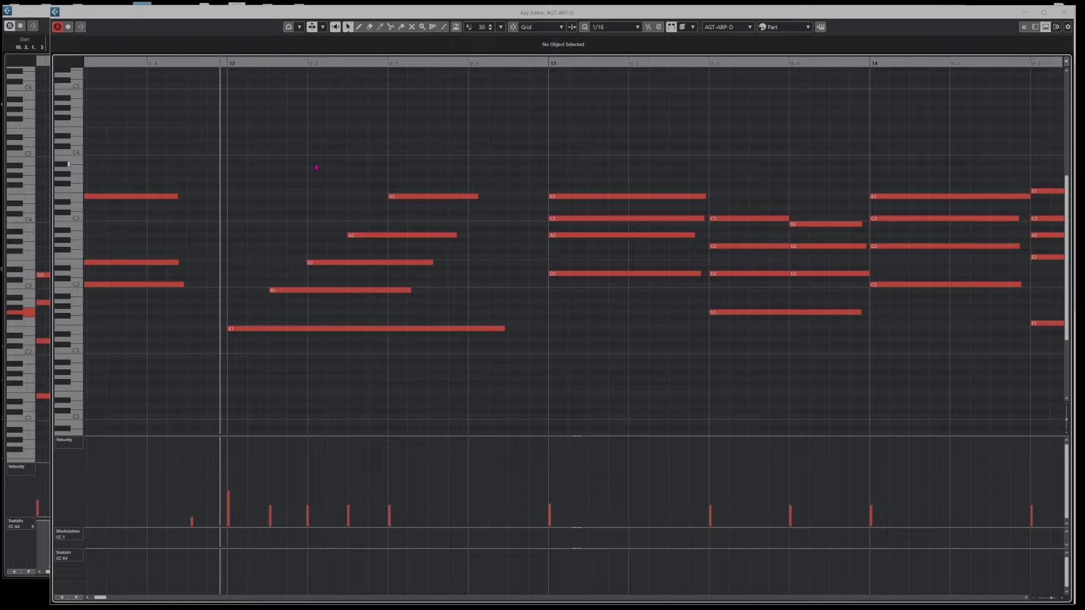
key(space)
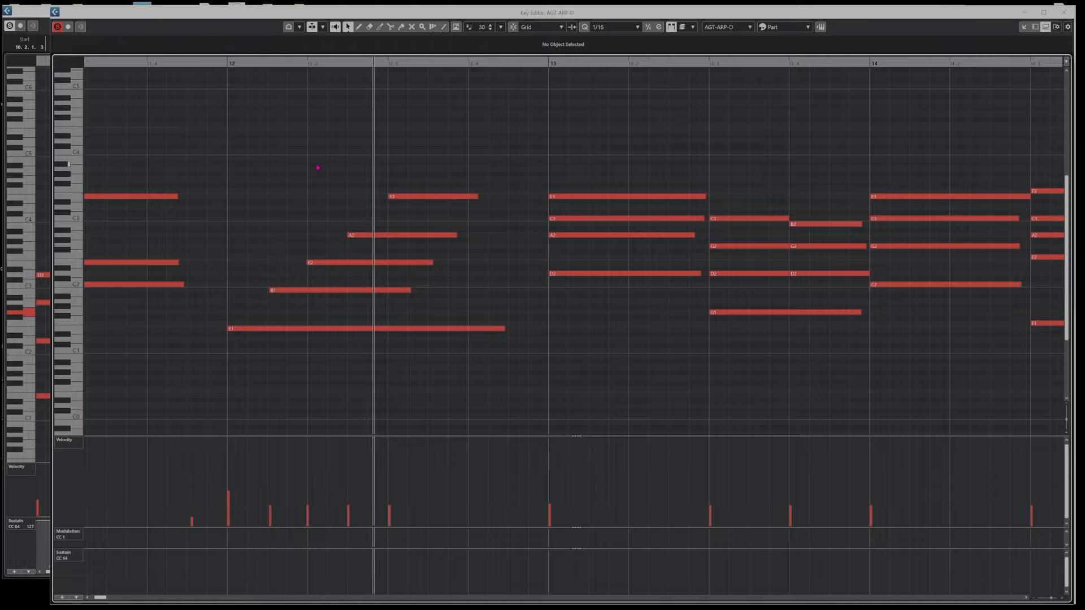
key(space)
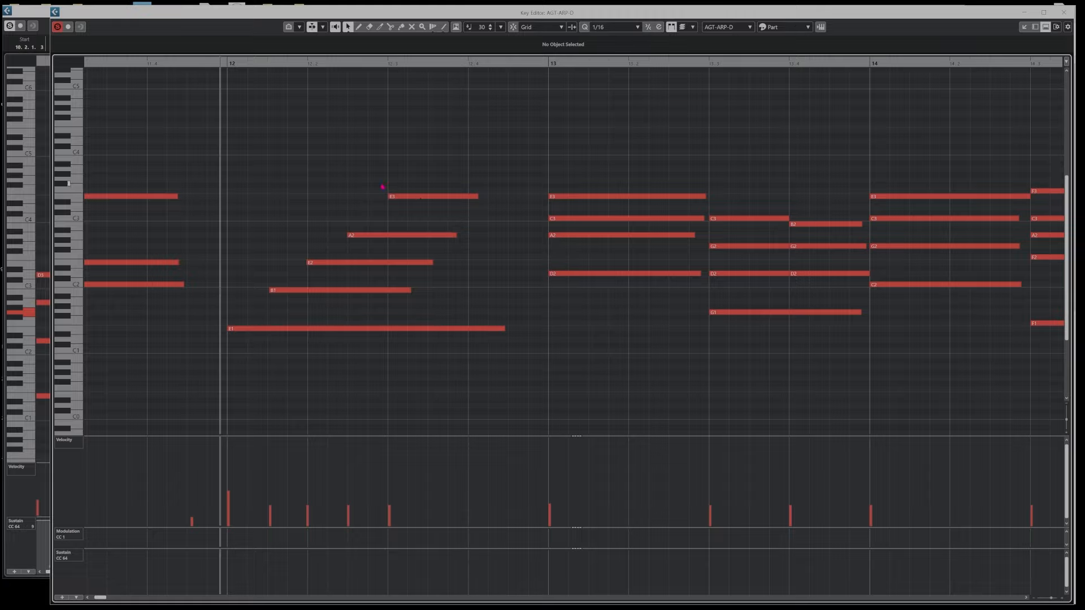
- Align the bar 12 arpeggio notes to the grid and shorten E1 to end together with the top note
drag(336, 161, 476, 373)
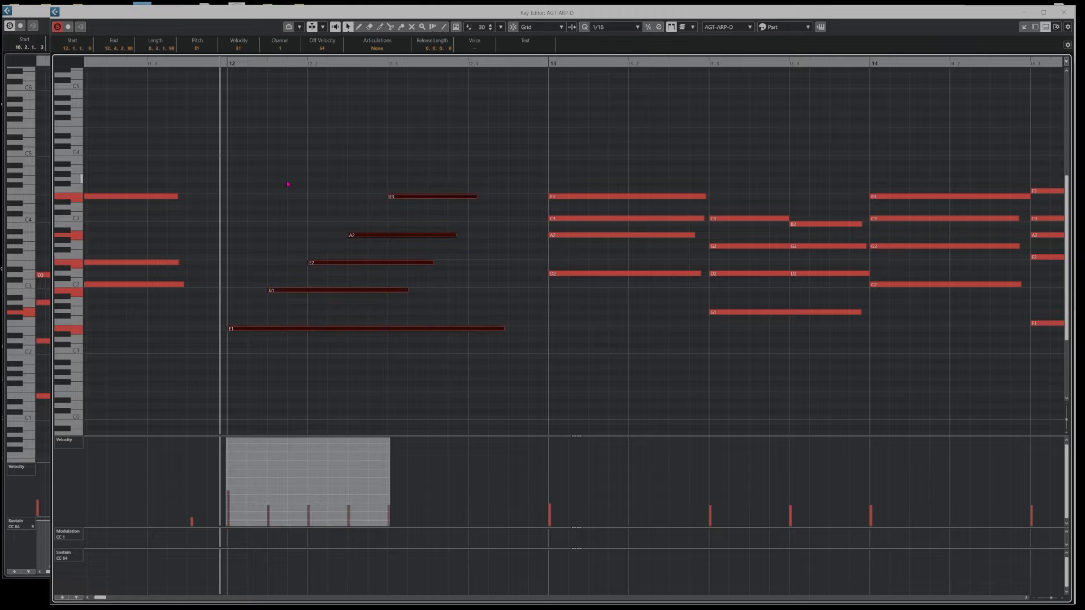
drag(504, 328, 478, 328)
click(307, 318)
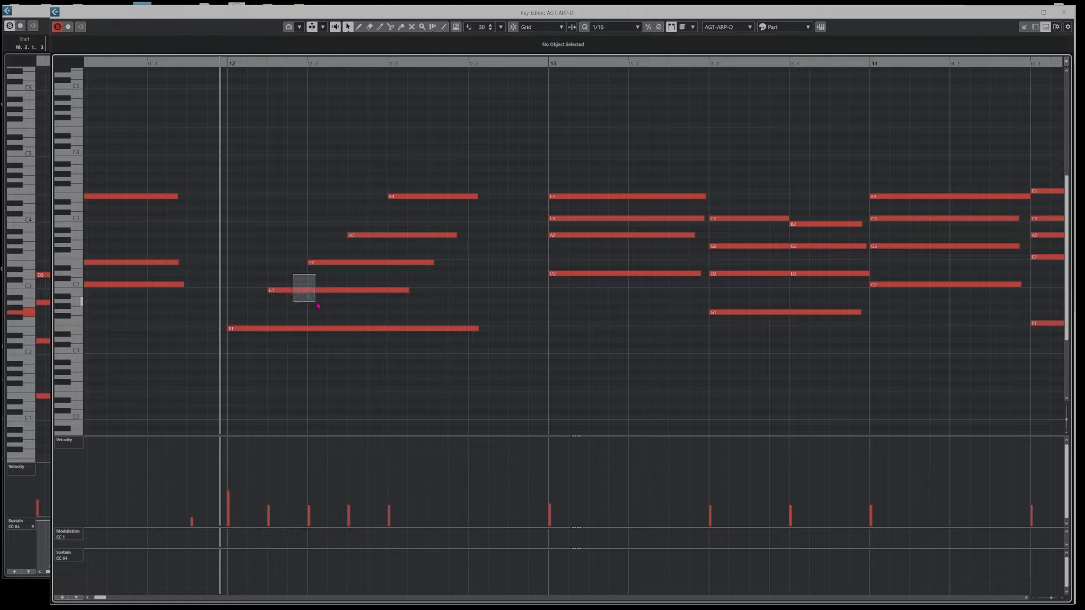
drag(318, 306, 311, 293)
- Replace E2, A2 and E3 in bar 12 with A2, D3, a very short F#2 and a longer G#2
drag(359, 166, 469, 277)
key(Delete)
key(3)
mouse_move(310, 235)
mouse_down()
mouse_move(379, 234)
mouse_move(358, 208)
mouse_move(381, 206)
mouse_move(485, 240)
mouse_up()
click(395, 251)
- Extend B1 to the end of E1, lengthen A2 up to beat 3, and start B1, A2 and D3 slightly late
drag(409, 290, 477, 290)
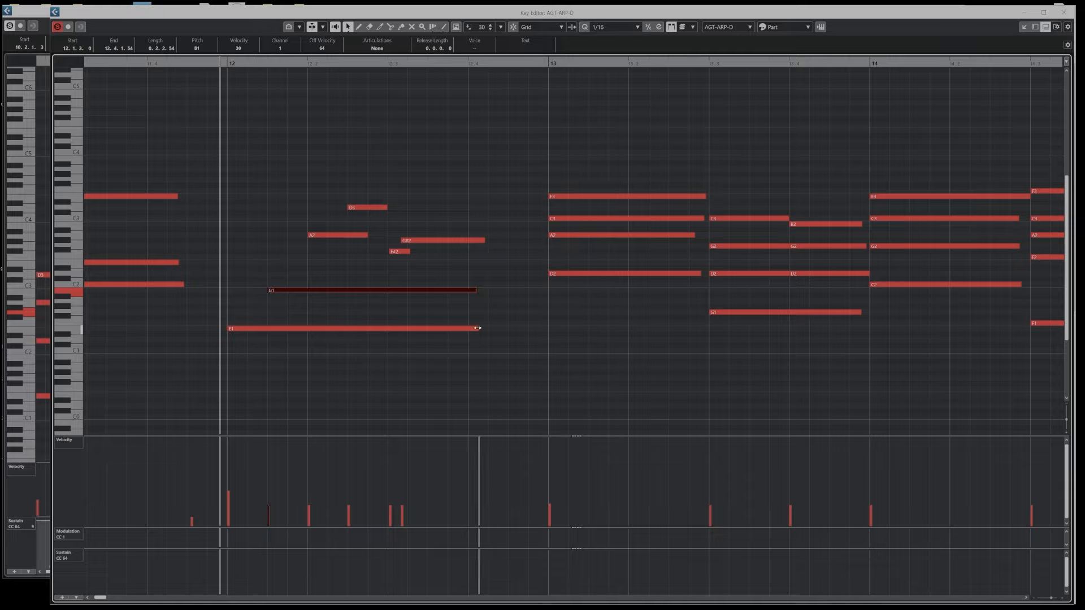
drag(269, 291, 271, 293)
mouse_move(318, 235)
mouse_down()
mouse_move(353, 208)
mouse_move(310, 235)
mouse_up()
click(319, 231)
click(308, 246)
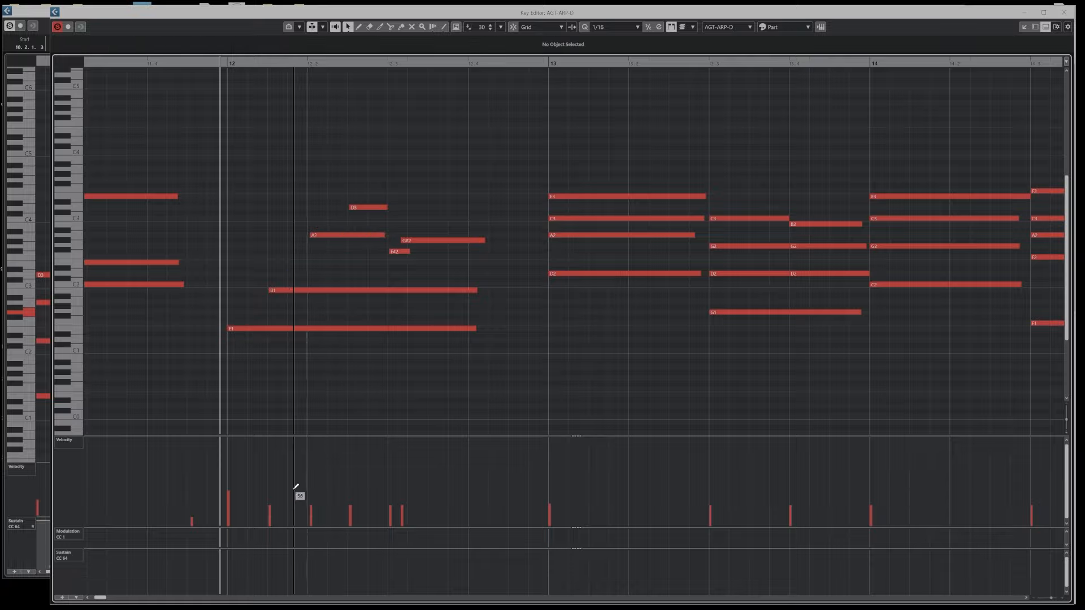
- Vary the velocities of the bar 12 notes from B1 to G#2, with D3 and the slide notes strongest, and play the bar
drag(271, 495, 415, 487)
key(space)
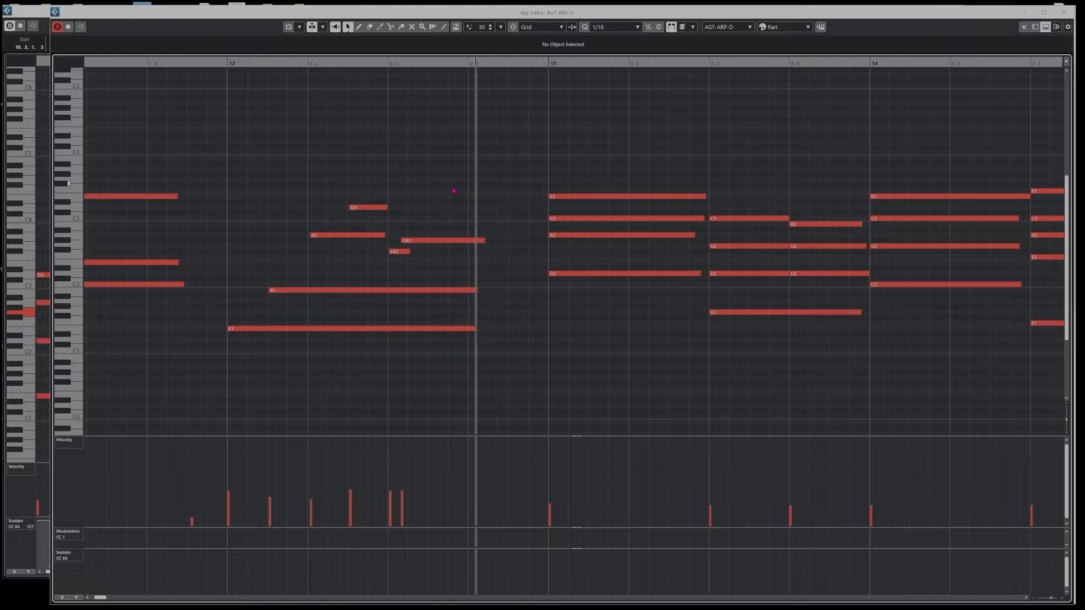
key(space)
- Shift the short F#2 and the following G#2 in bar 12 slightly later
mouse_move(400, 236)
mouse_down()
mouse_move(400, 259)
mouse_move(394, 253)
mouse_up()
click(422, 216)
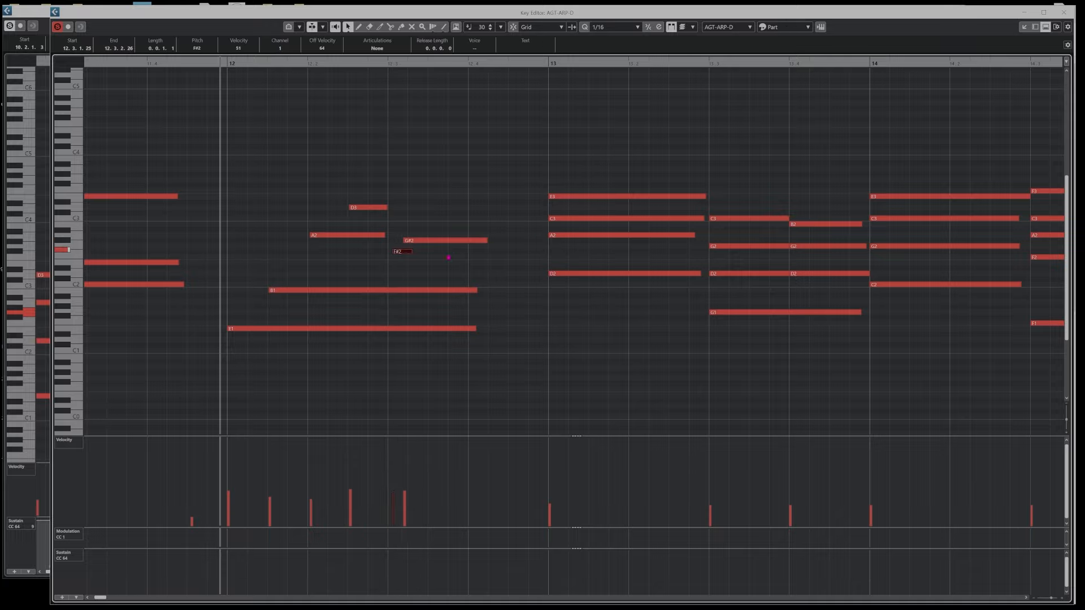
drag(485, 241, 485, 244)
- Add a short, very soft G6 fret-noise note at the end of bar 12, and play the bar
scroll(317, 179, right, 2)
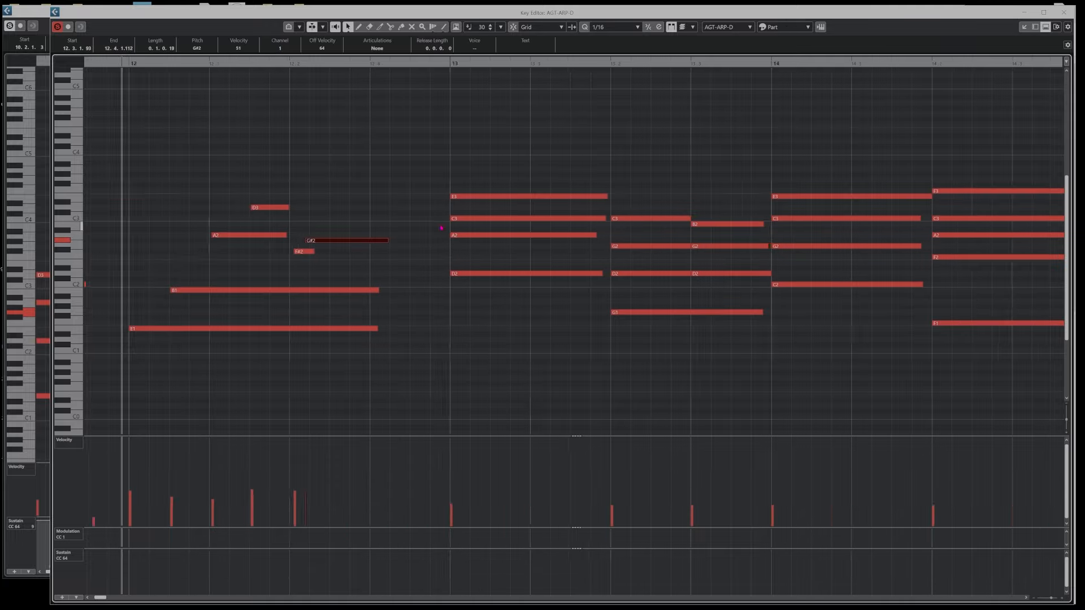
scroll(315, 178, up, 3)
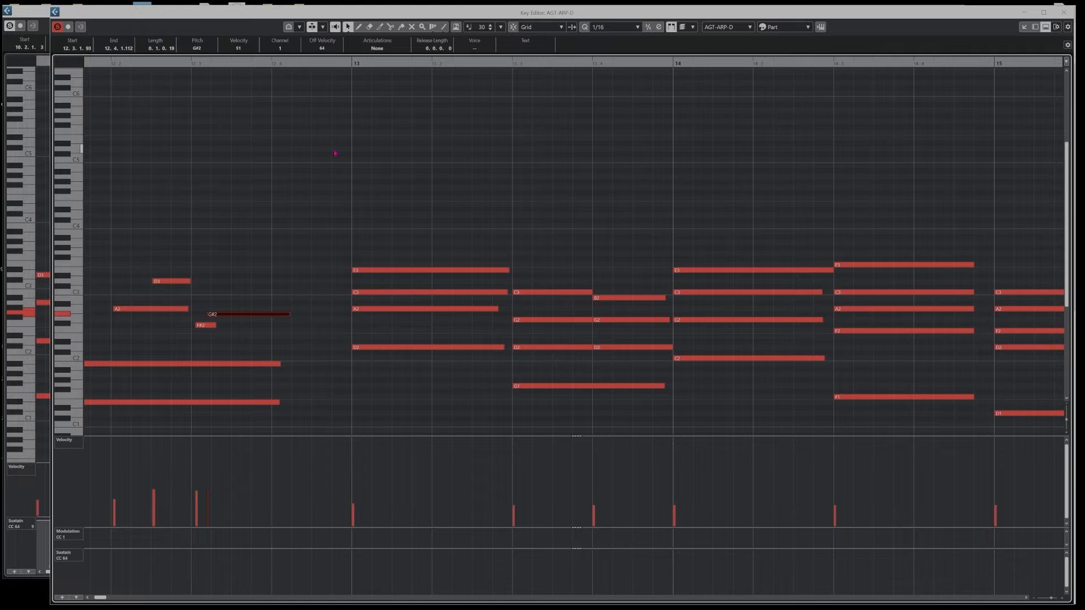
scroll(325, 147, up, 3)
mouse_move(316, 129)
mouse_down()
mouse_move(344, 131)
mouse_move(313, 132)
mouse_up()
click(317, 156)
click(314, 156)
click(314, 520)
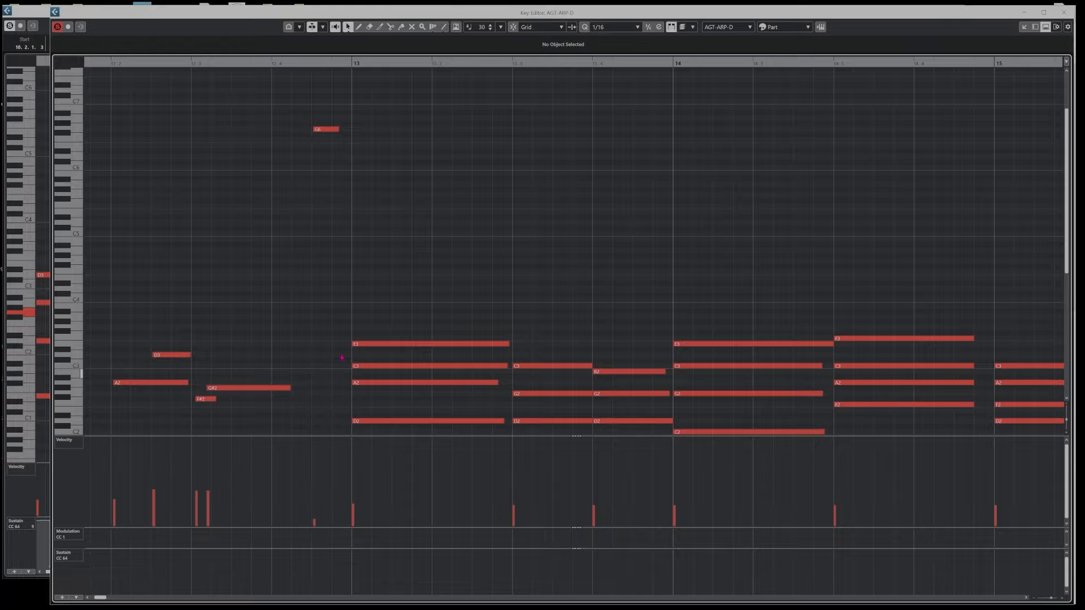
scroll(311, 211, left, 3)
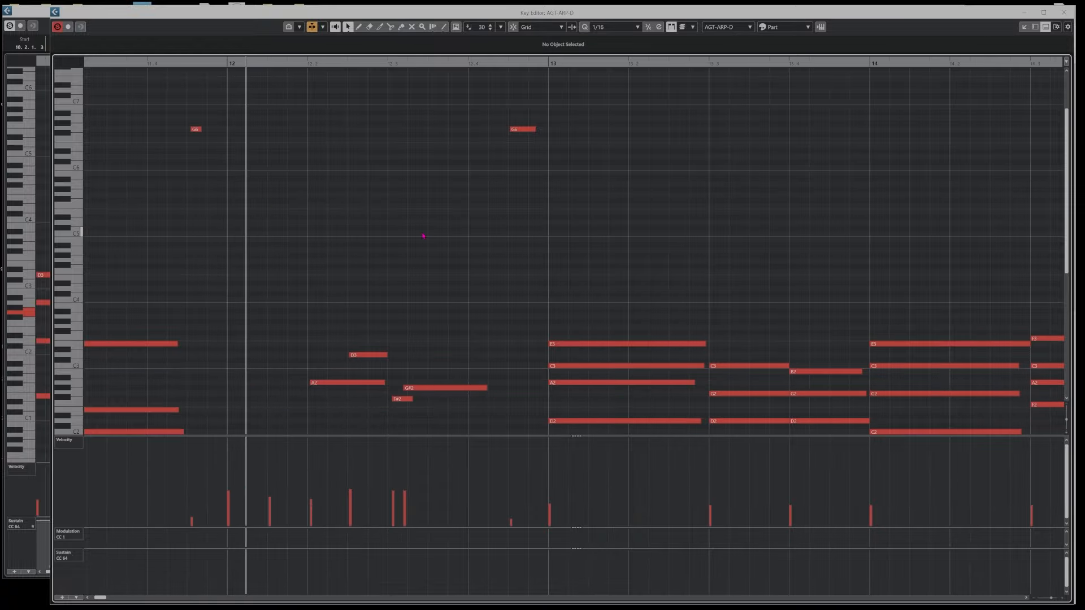
scroll(418, 235, down, 4)
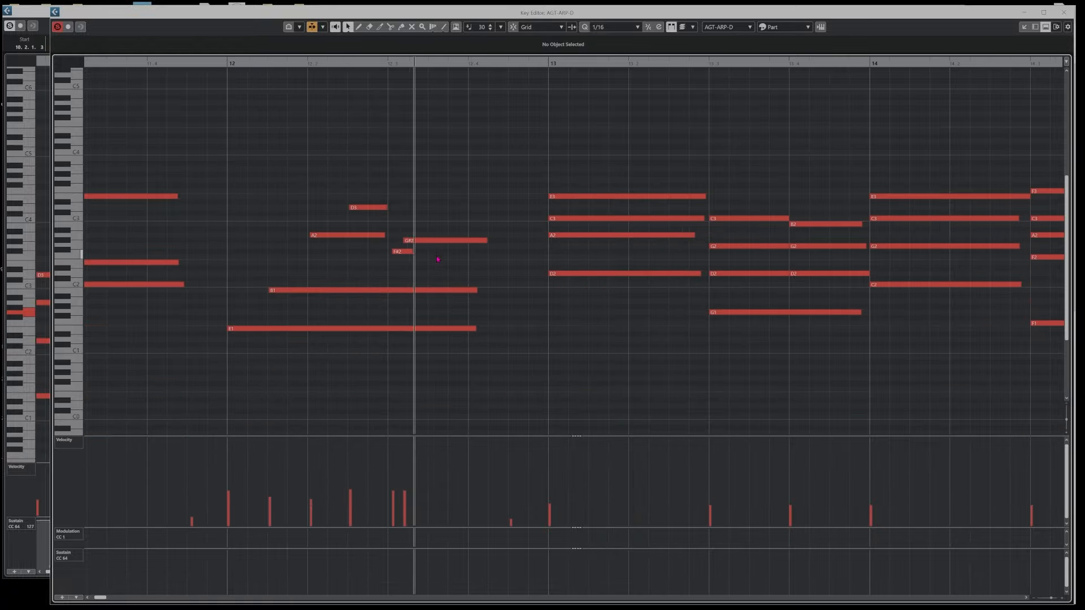
key(space)
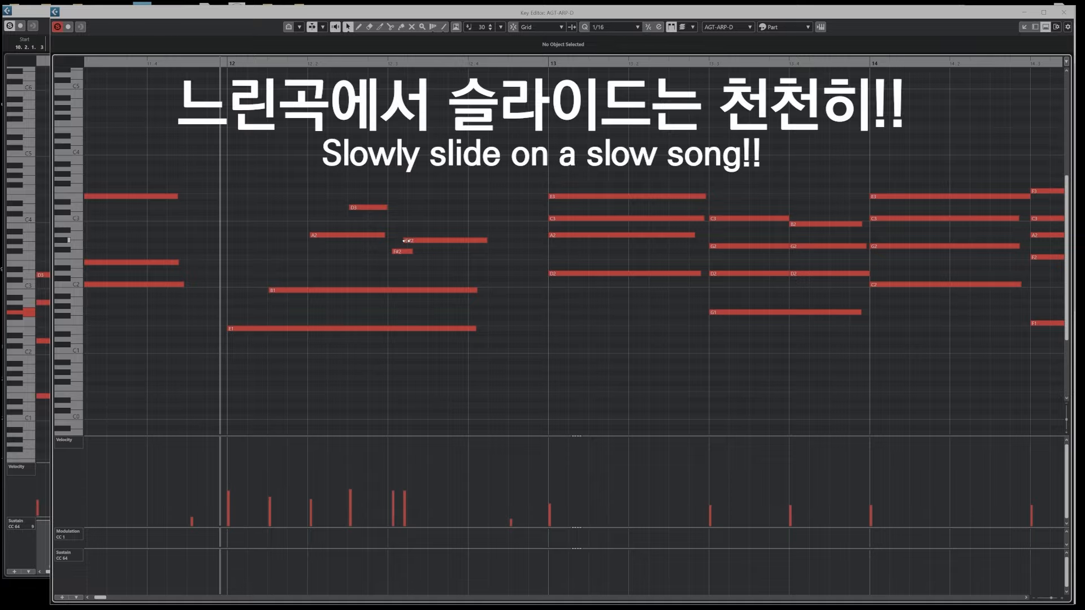
- Slow the bar 12 slide by starting G#2 at 12.3.2.41 and extending F#2 to overlap it, soften G#2, and play the bar
drag(413, 242, 417, 252)
click(412, 252)
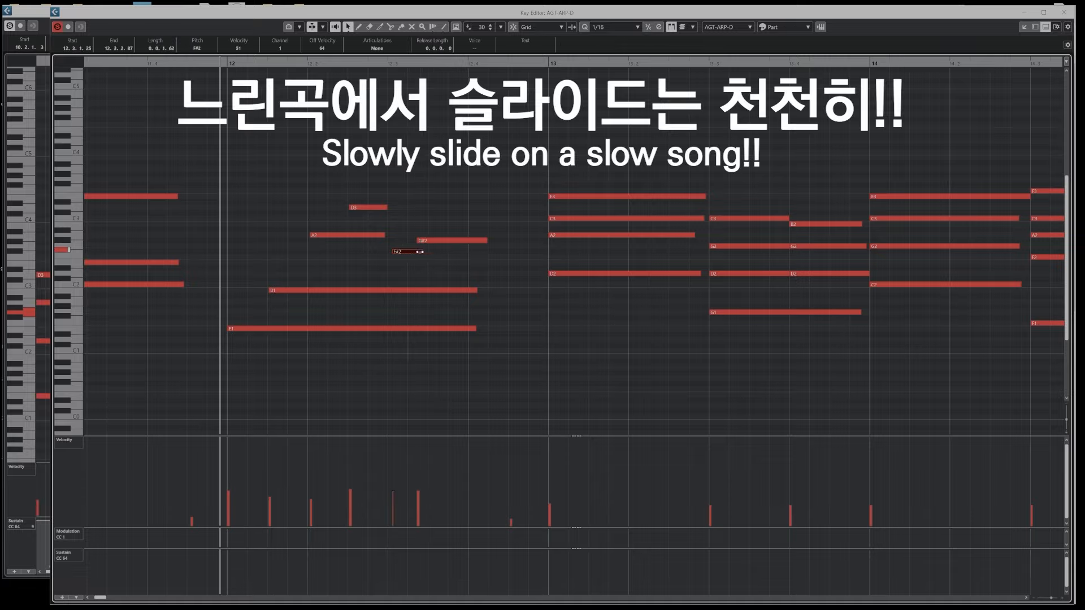
click(416, 242)
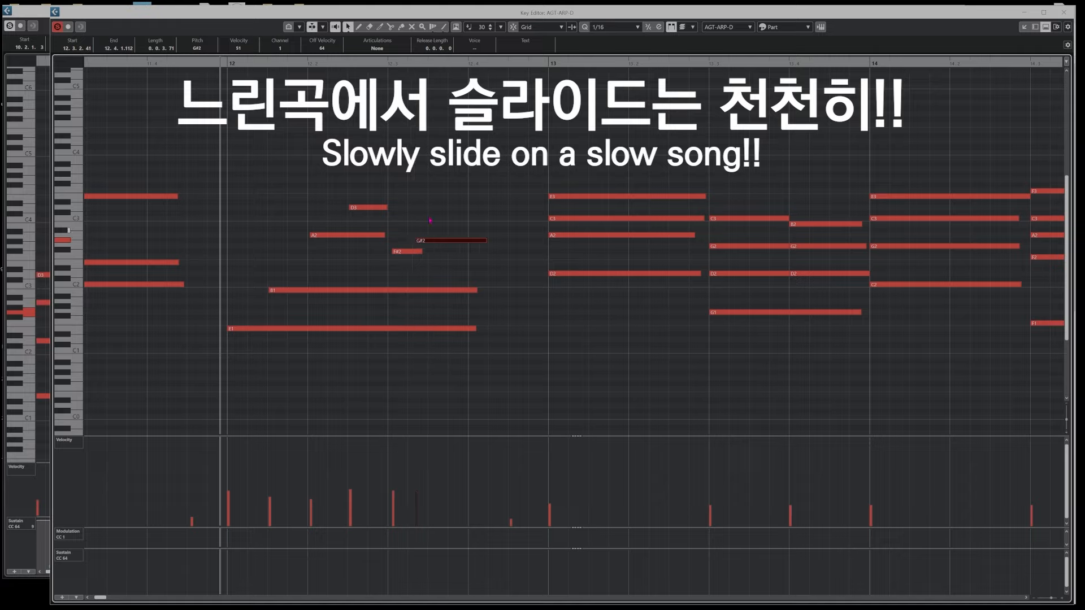
click(419, 367)
drag(418, 506, 419, 503)
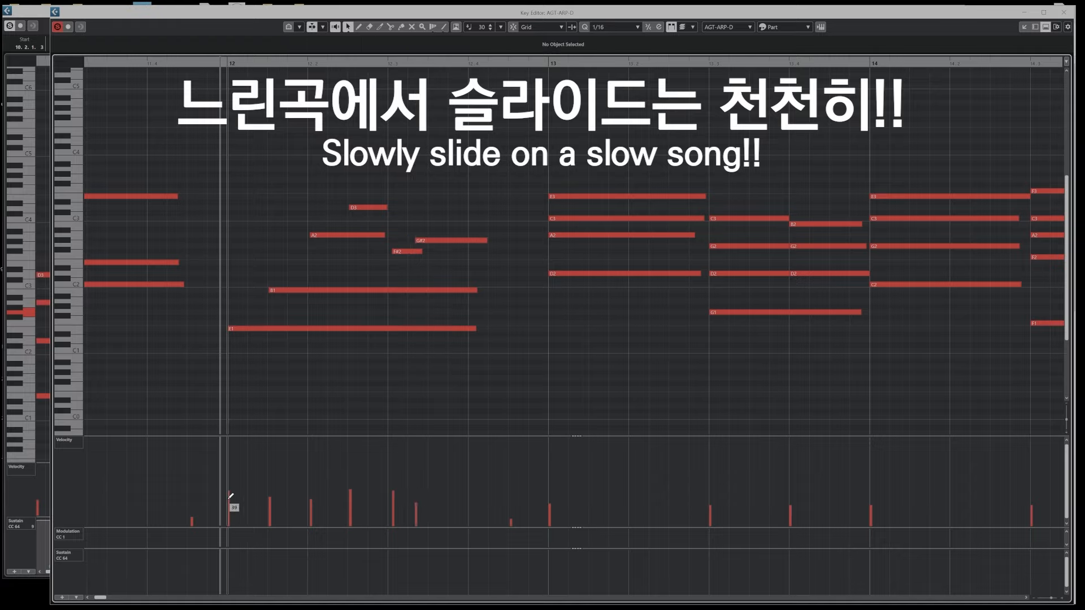
key(space)
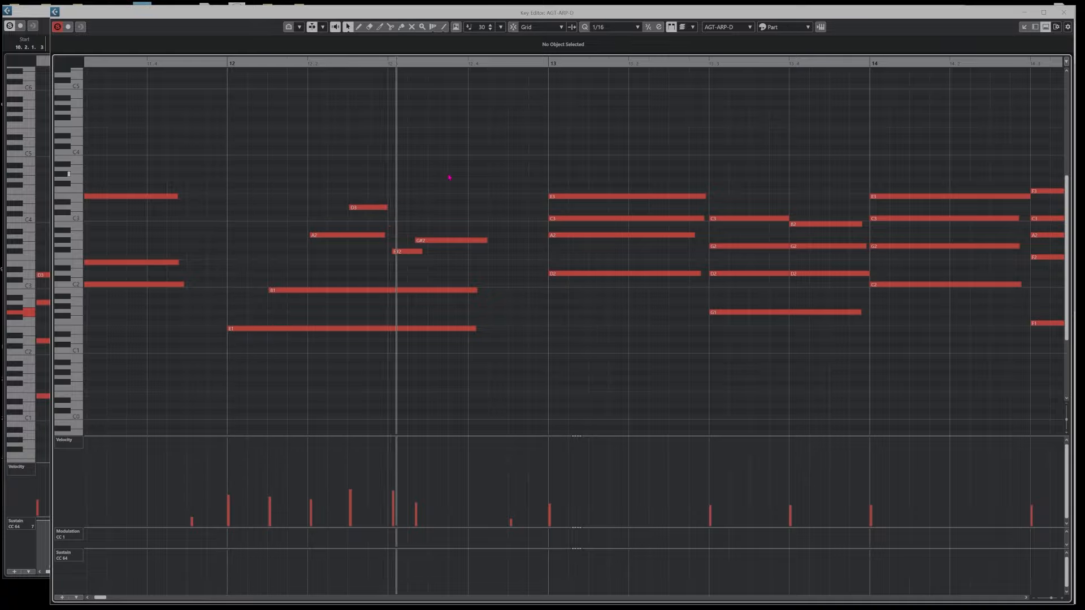
- Play back the humanized arpeggios from just before bar 9 and review them up to bar 12
key(space)
key(g)
key(g)
key(g)
key(g)
key(g)
key(g)
key(g)
key(g)
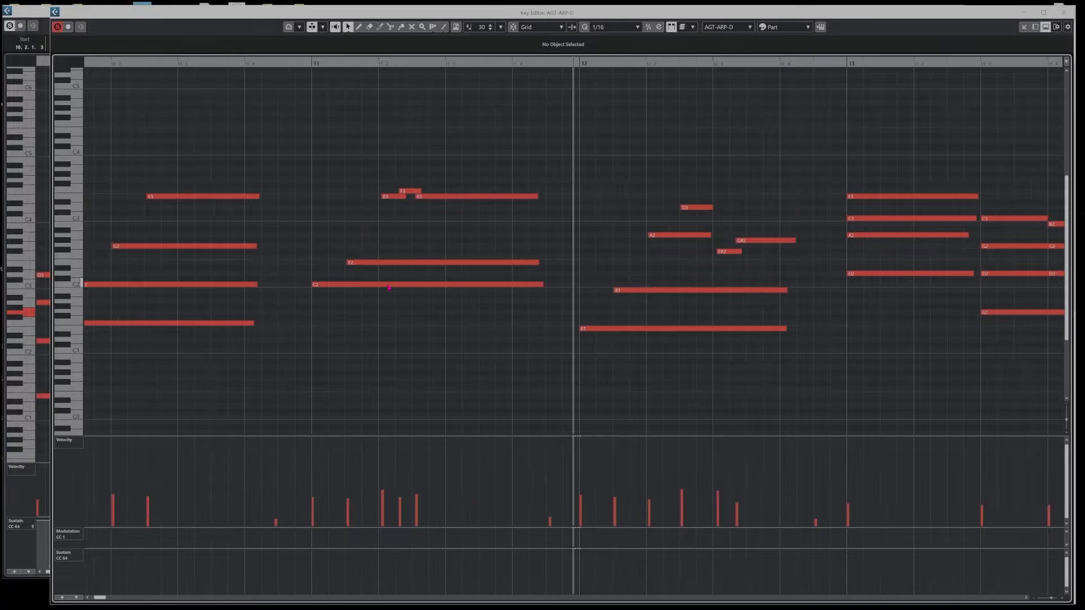
scroll(261, 257, right, 1)
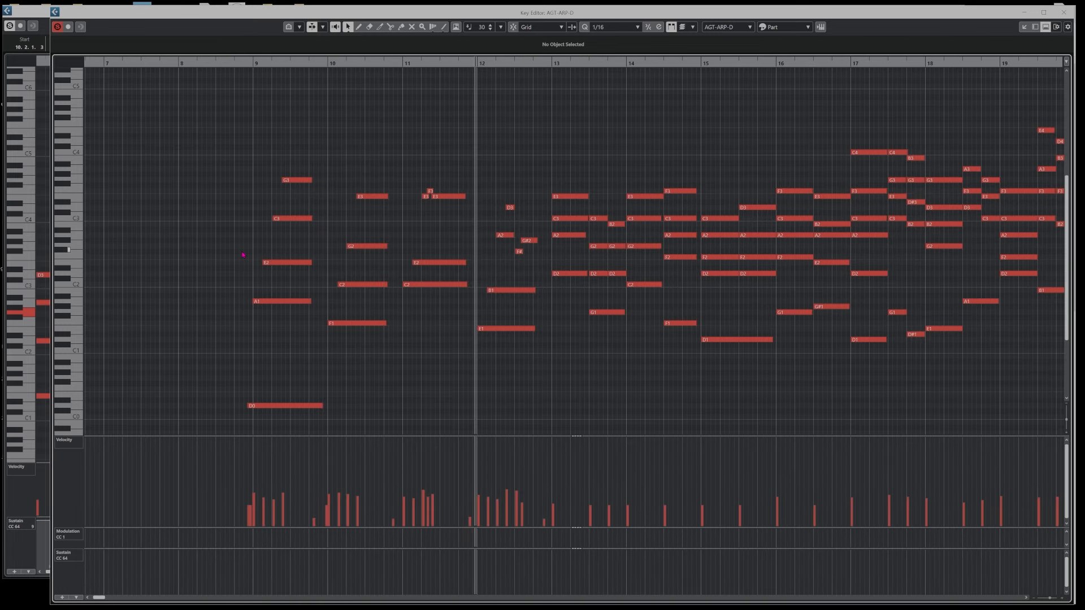
click(243, 255)
key(space)
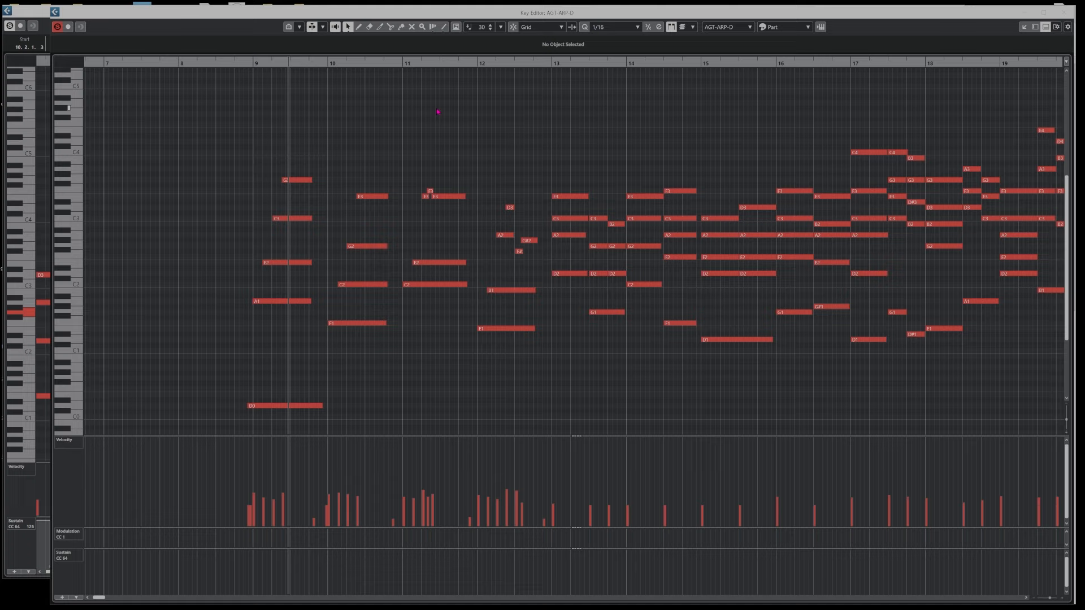
scroll(422, 228, up, 2)
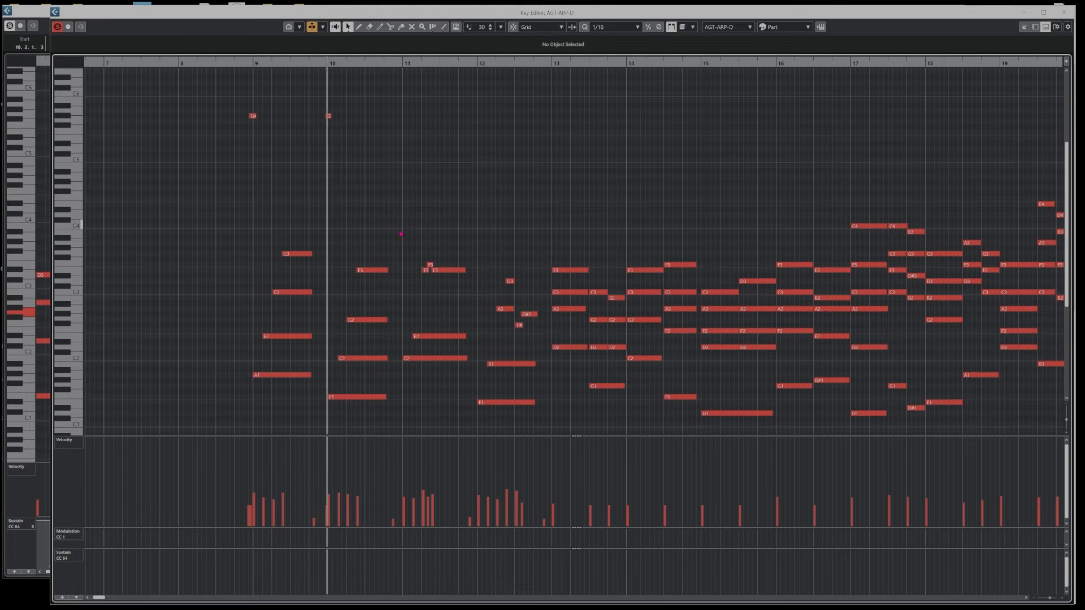
scroll(350, 242, right, 1)
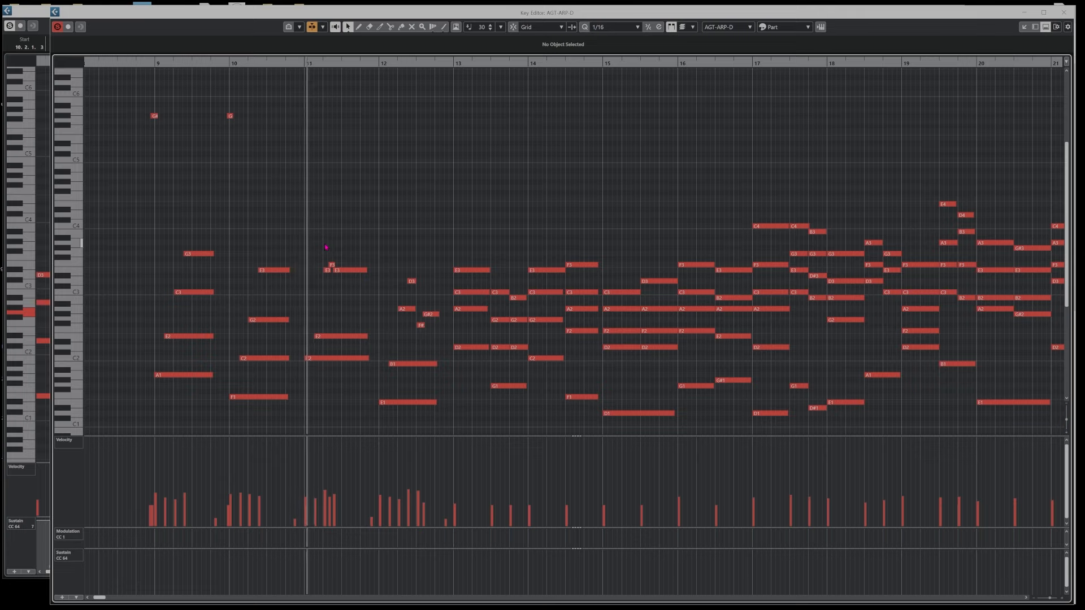
scroll(326, 248, right, 1)
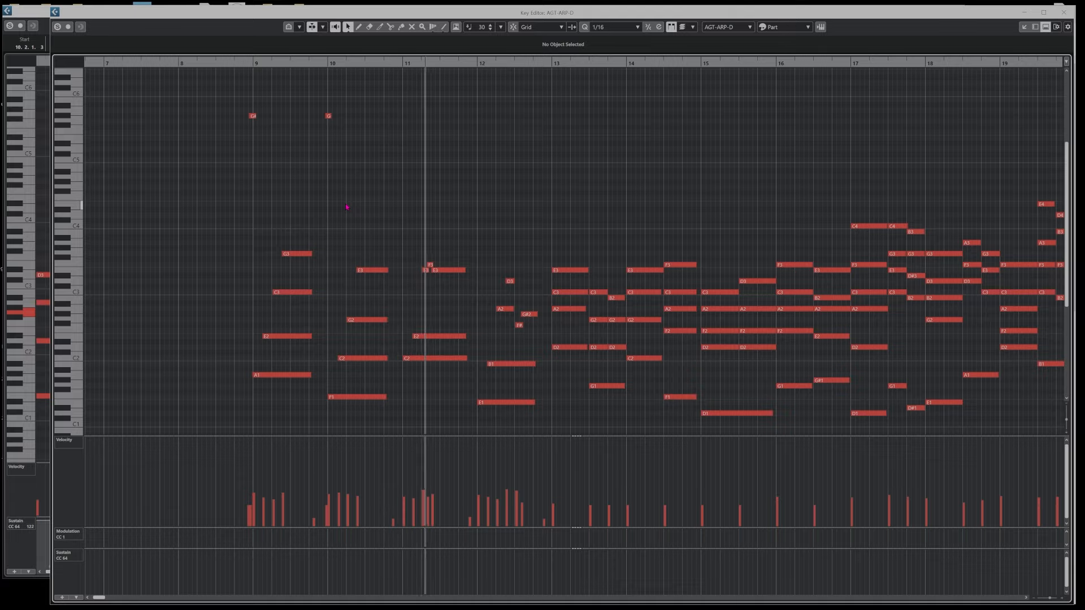
scroll(346, 208, right, 3)
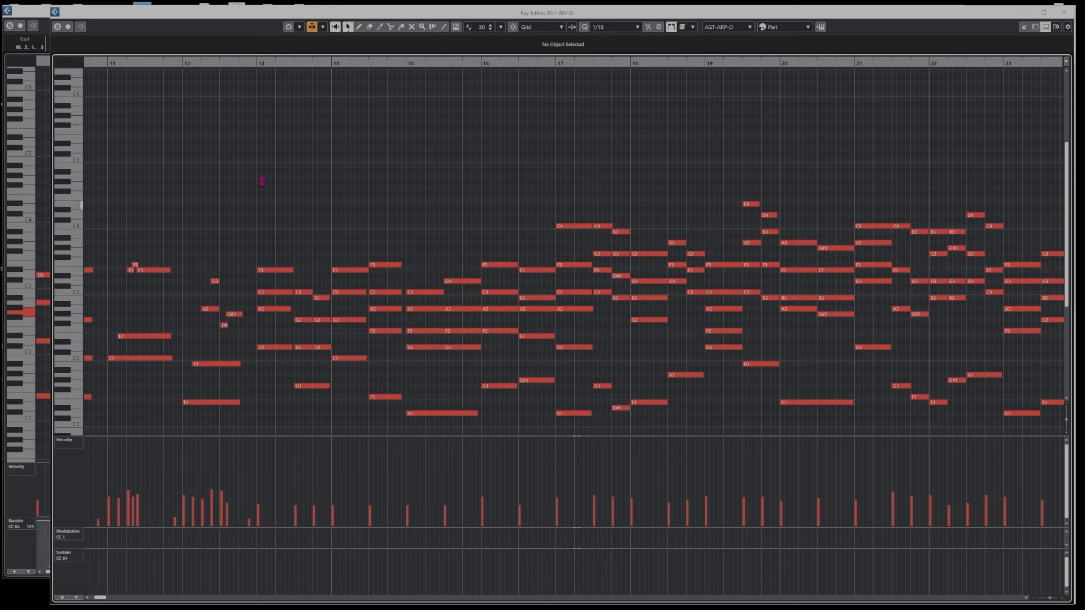
scroll(244, 236, left, 3)
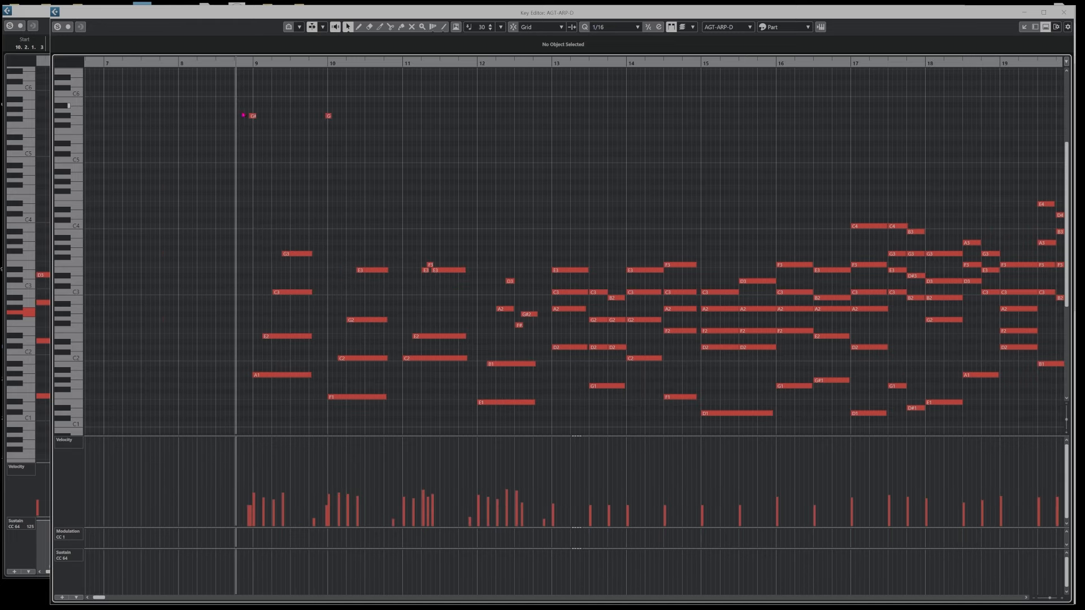
- Examine the root-to-fifth note order in bar 9 and the staggered note ends in bar 11
drag(243, 116, 544, 429)
click(354, 191)
drag(259, 365, 287, 387)
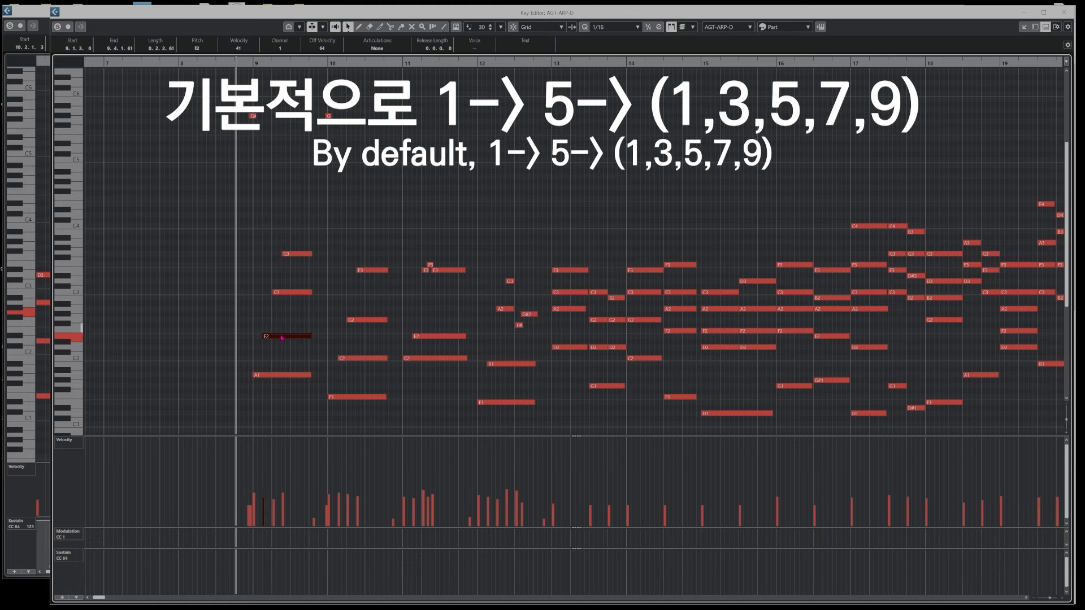
drag(286, 308, 318, 242)
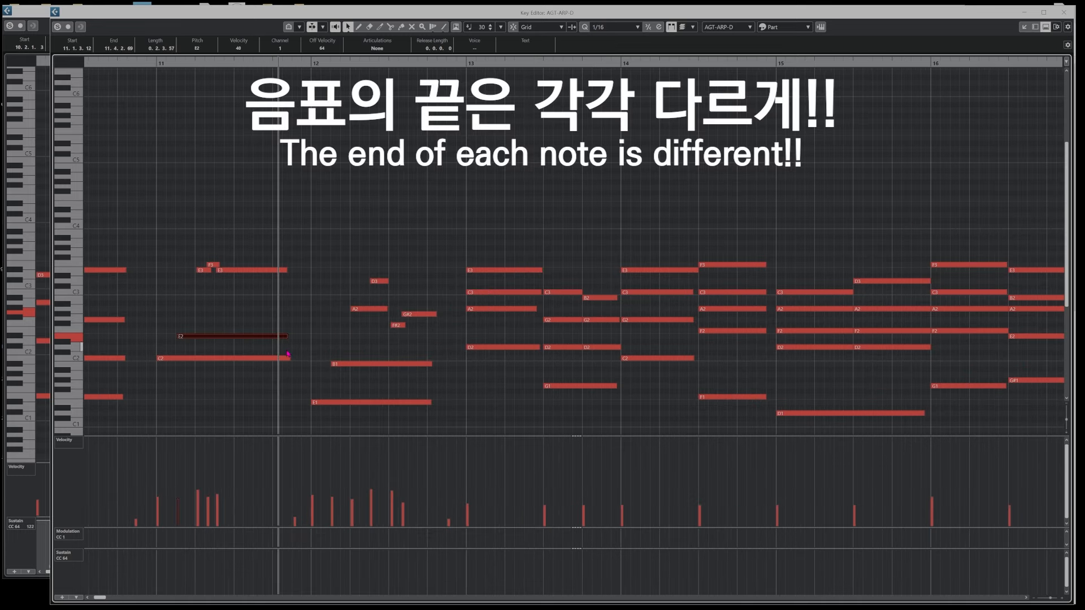
drag(288, 358, 289, 359)
click(297, 309)
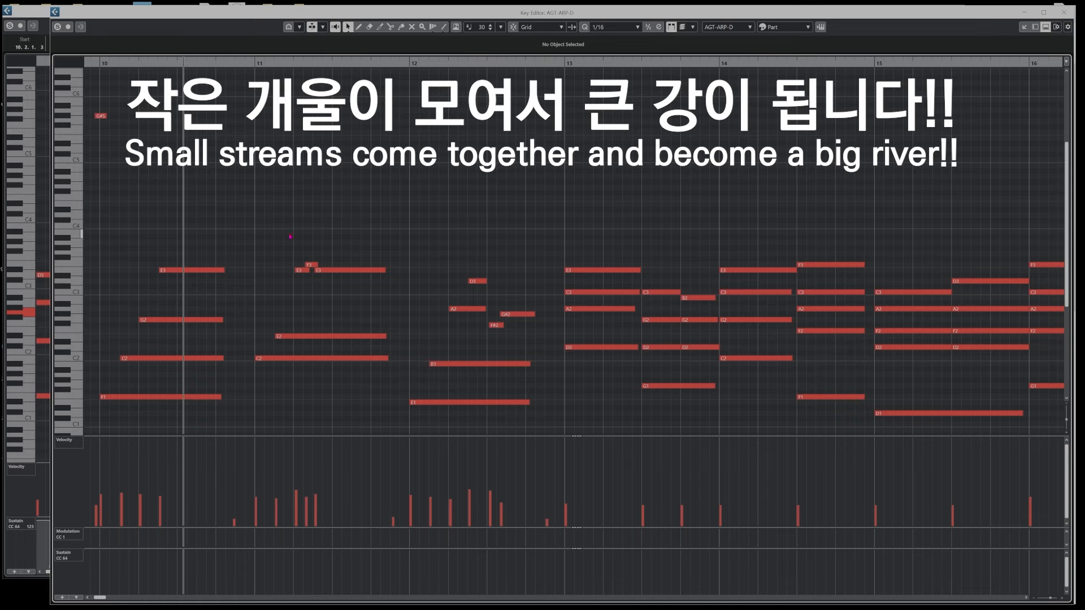
- Inspect the off-grid note starts and the timing of the F#2 to G#2 slide in bar 12
key(h)
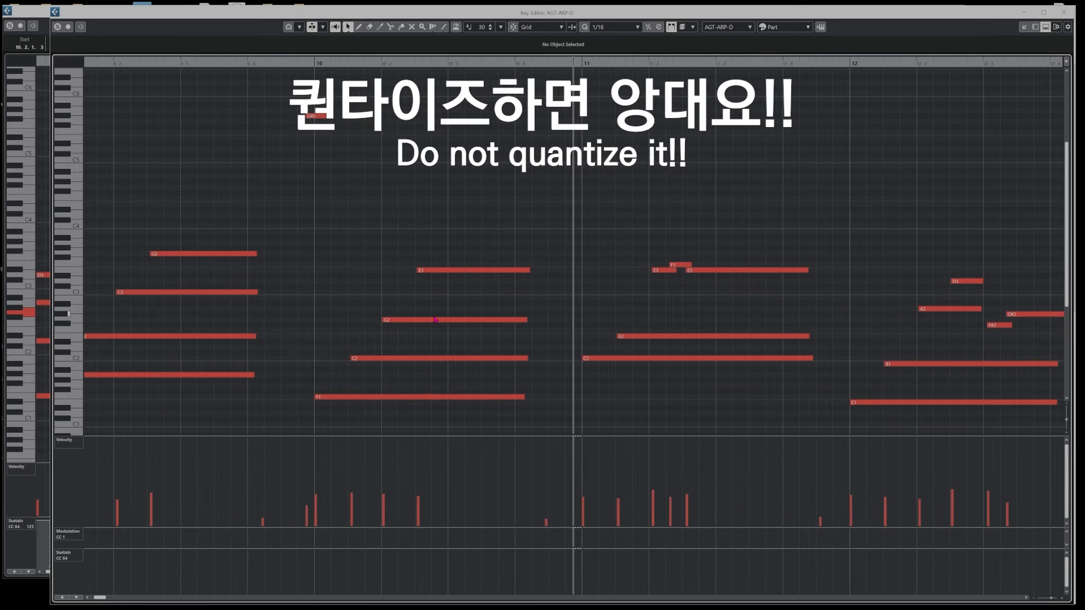
scroll(339, 291, right, 3)
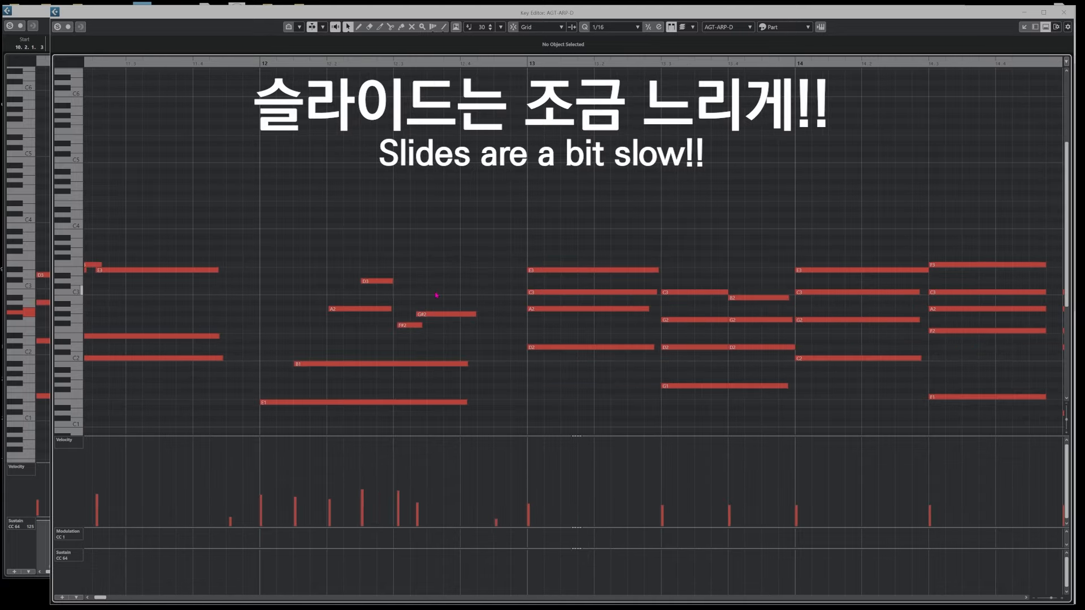
click(419, 313)
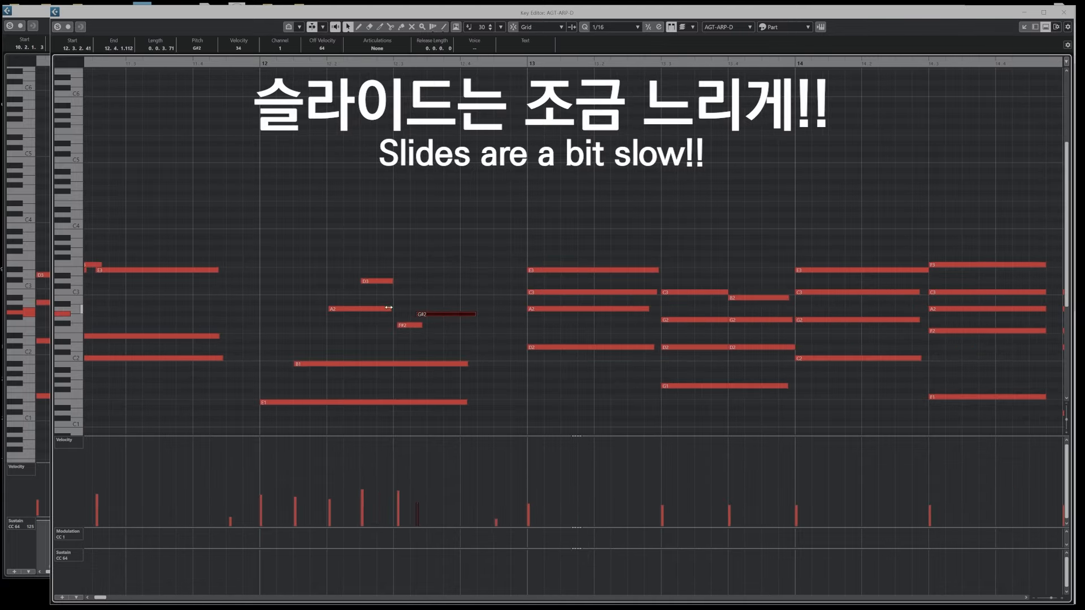
click(423, 295)
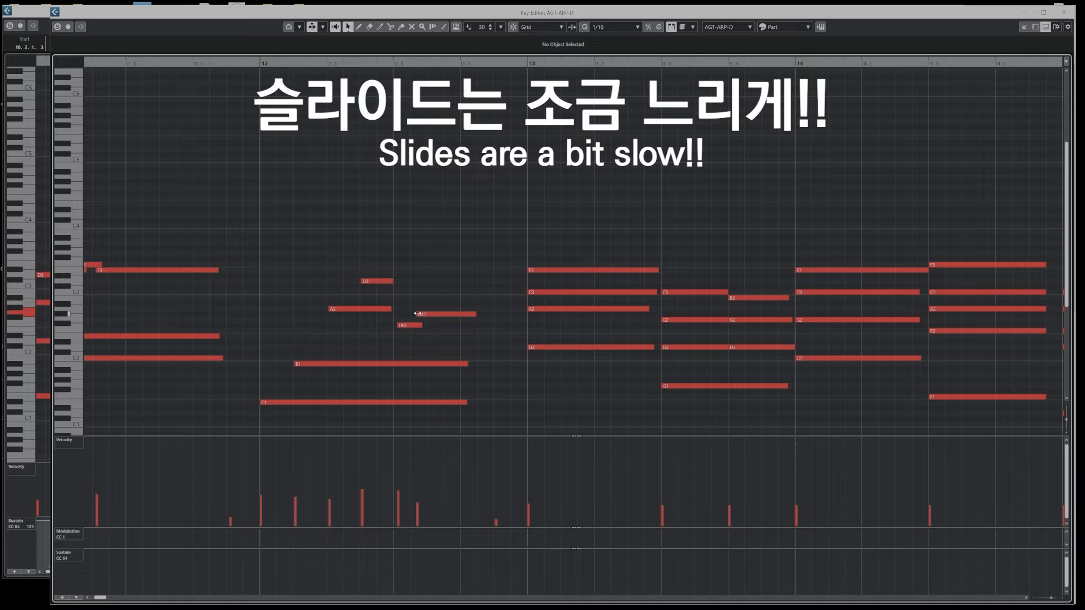
- Examine the short, soft G6 fret-noise notes placed at the chord changes between bars 9 and 12
scroll(441, 279, up, 5)
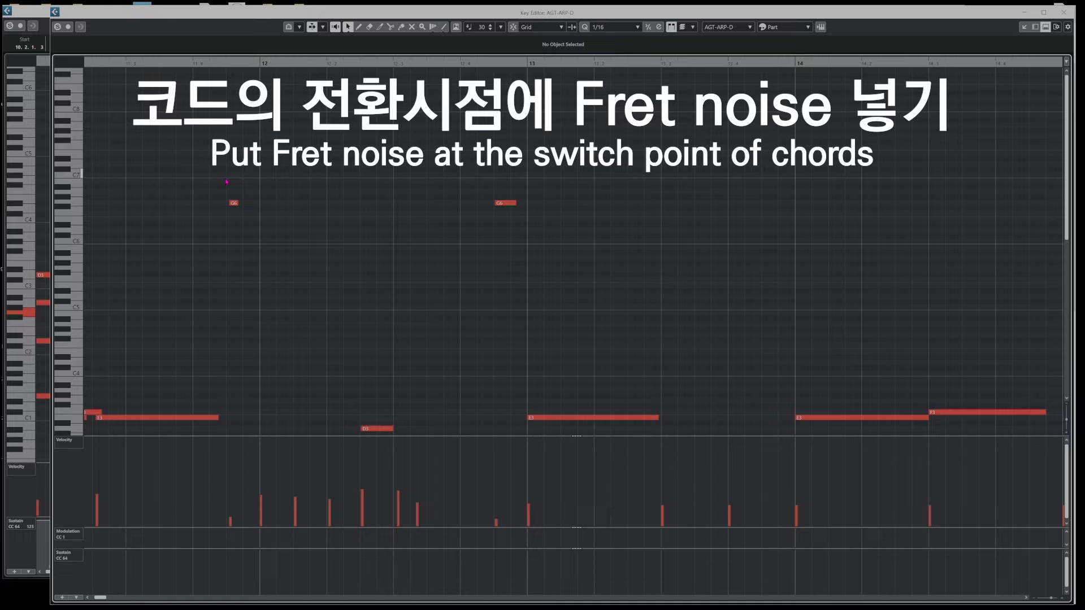
drag(226, 182, 247, 226)
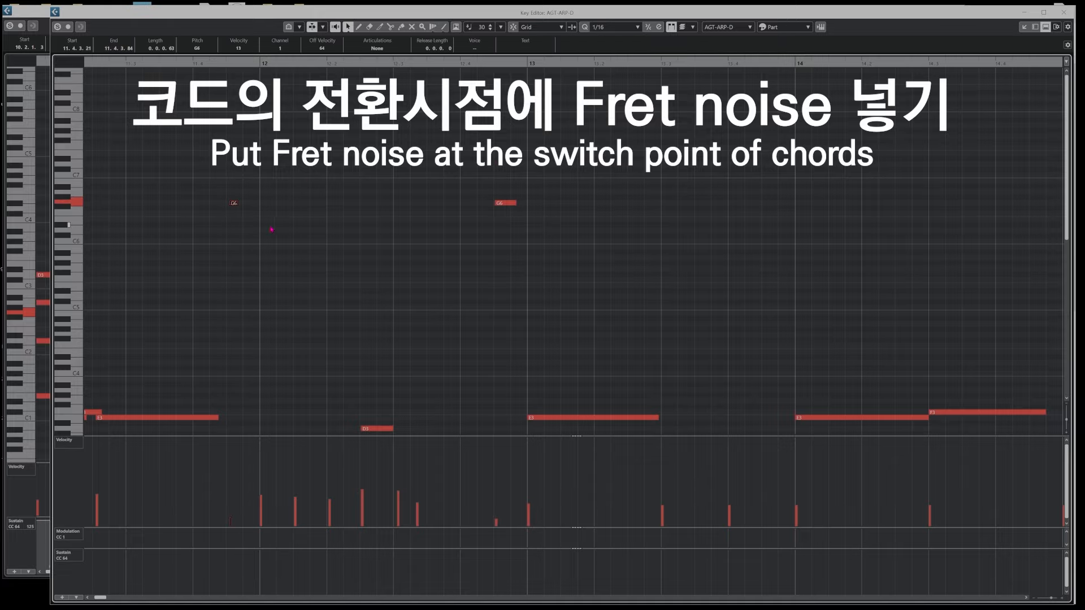
scroll(283, 233, left, 3)
drag(247, 165, 317, 245)
scroll(277, 203, left, 3)
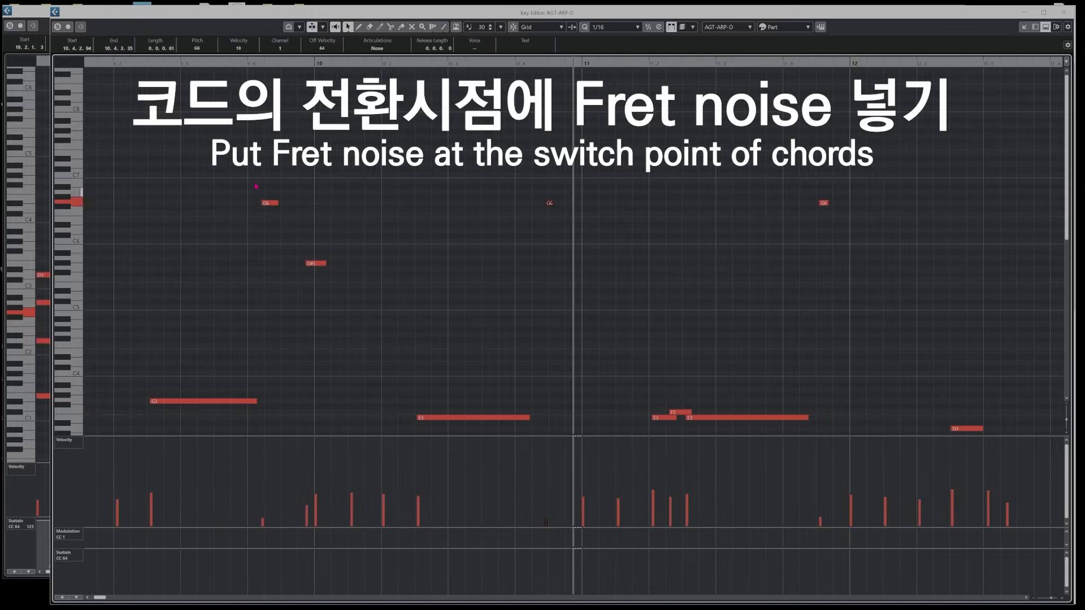
scroll(311, 192, right, 3)
drag(349, 203, 355, 203)
scroll(410, 239, left, 2)
scroll(448, 252, down, 2)
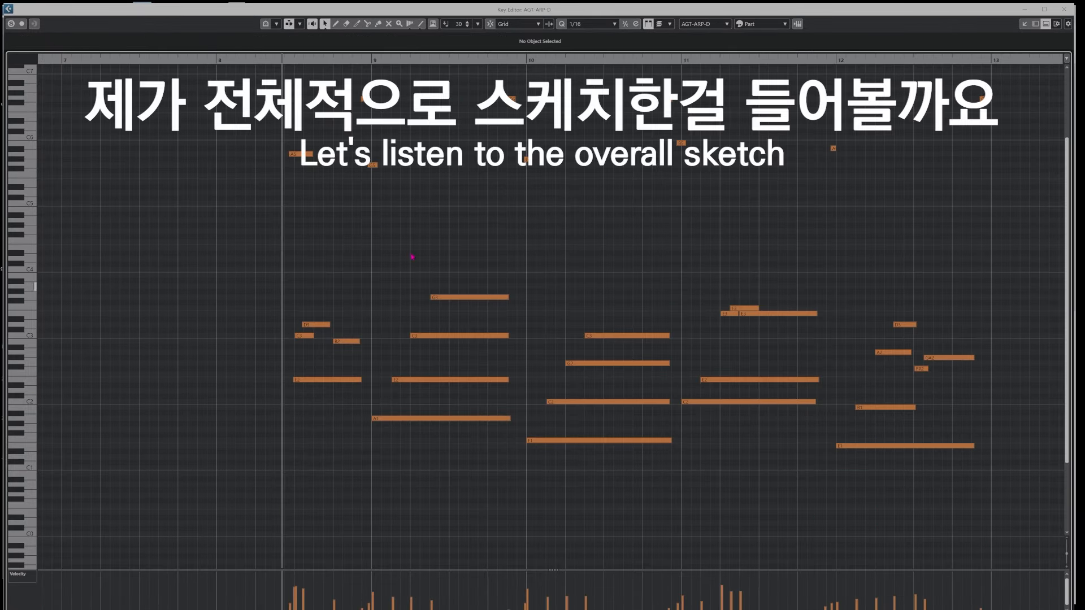
- Play the finished arpeggio sketch from bar 8 to its closing chord in bar 24
scroll(303, 255, right, 3)
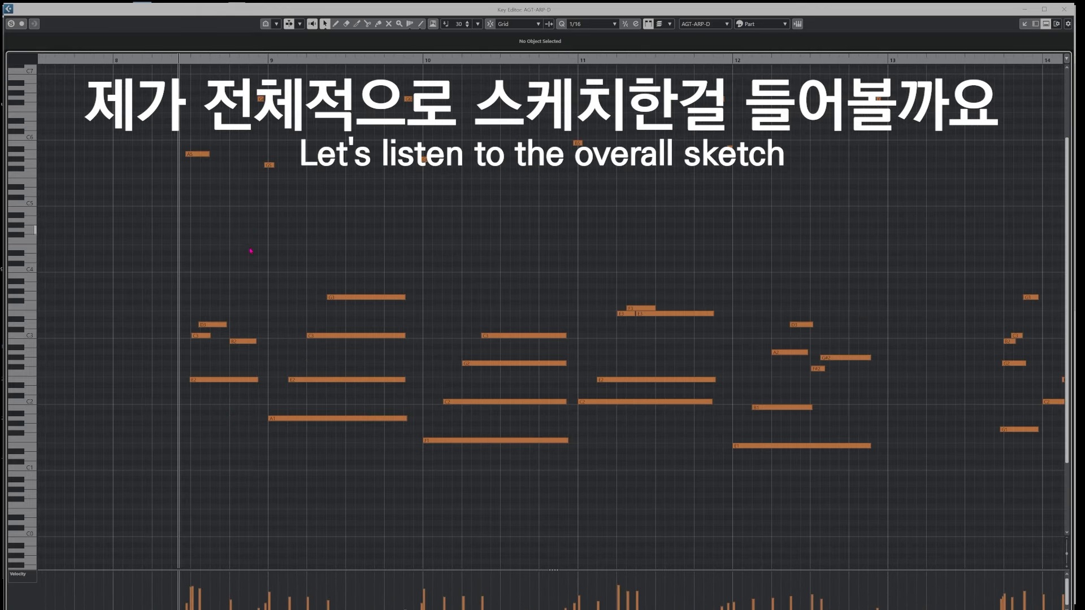
key(KP_Subtract)
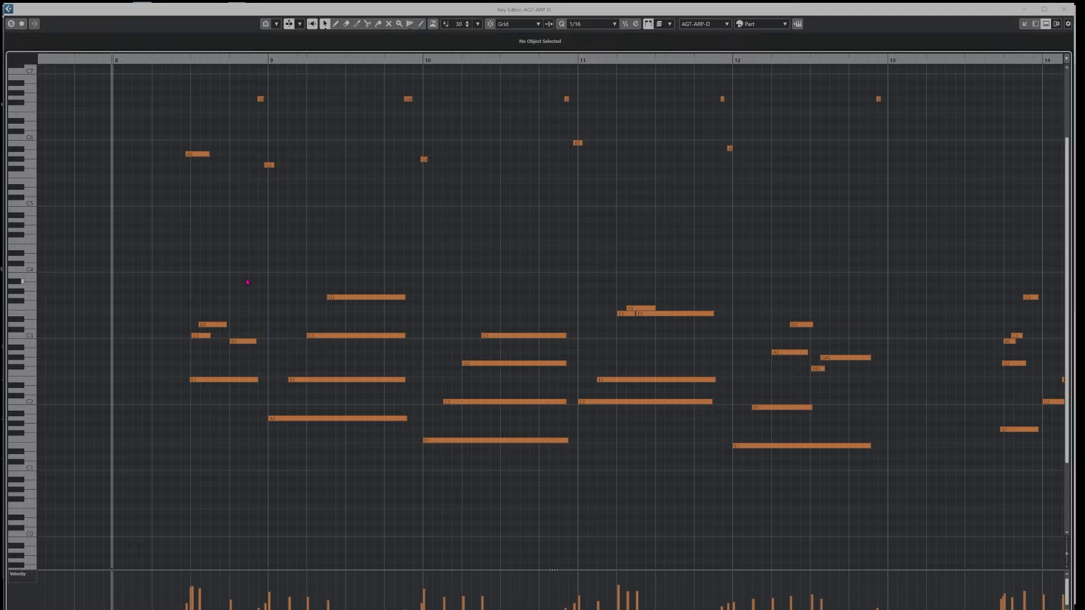
key(space)
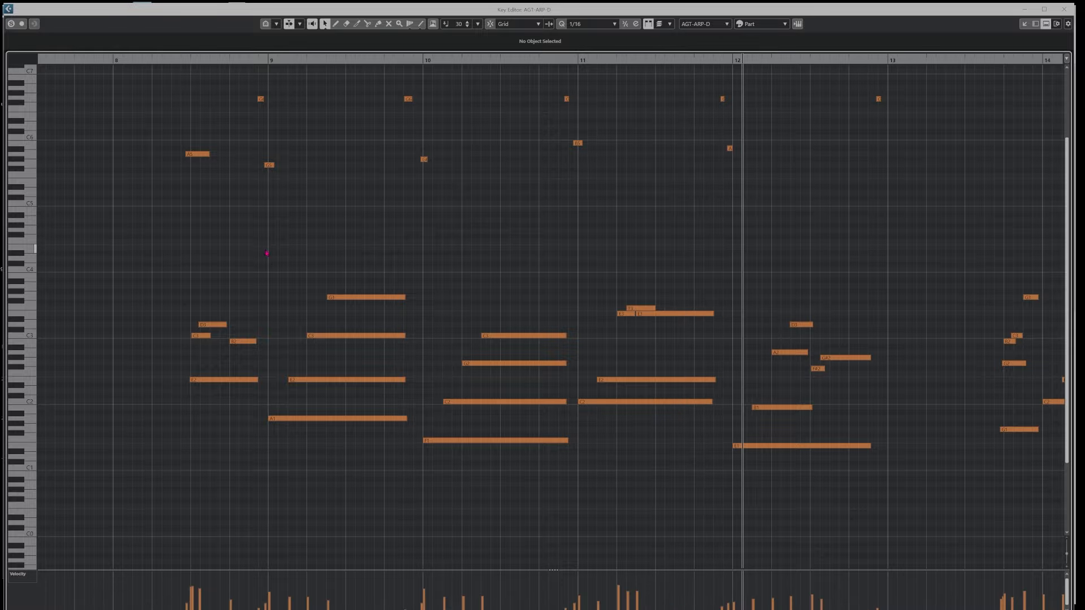
key(f)
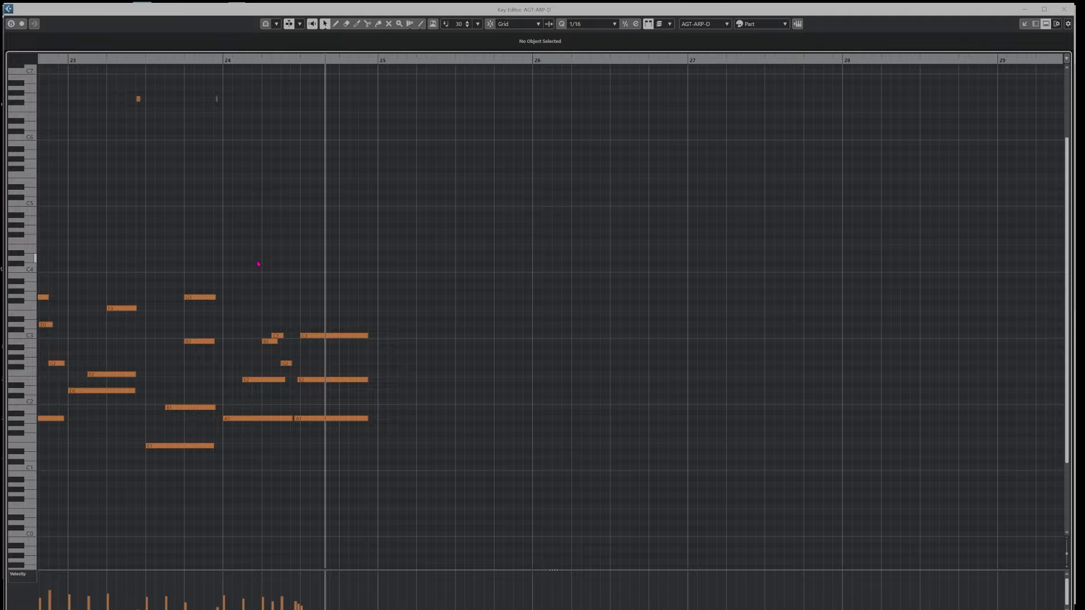
key(space)
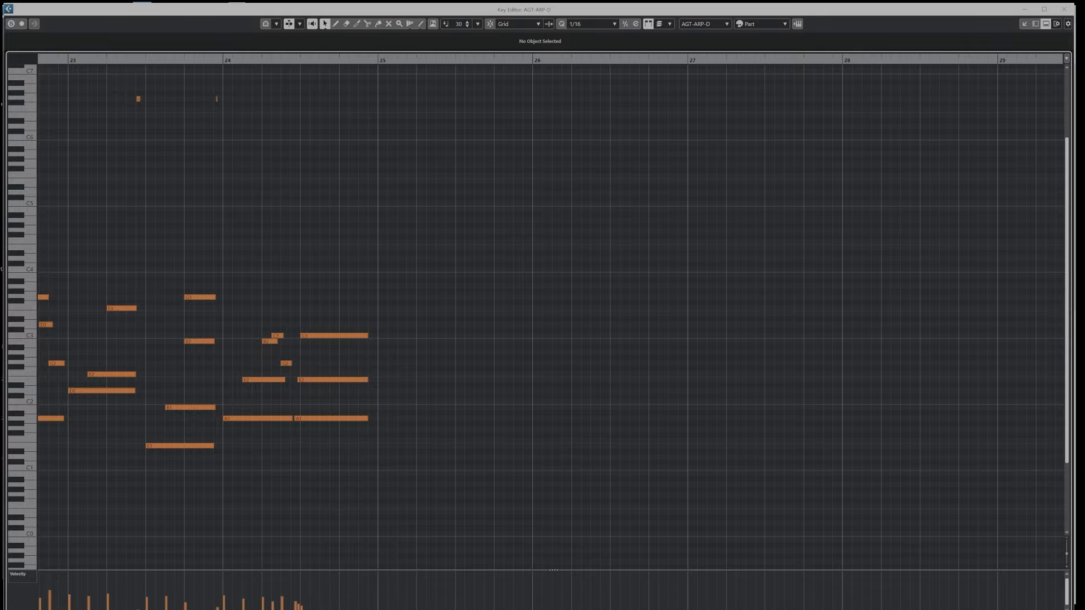
- Examine the chord at the end of bar 13, selecting all its notes and then only those above the low G1
scroll(286, 295, right, 3)
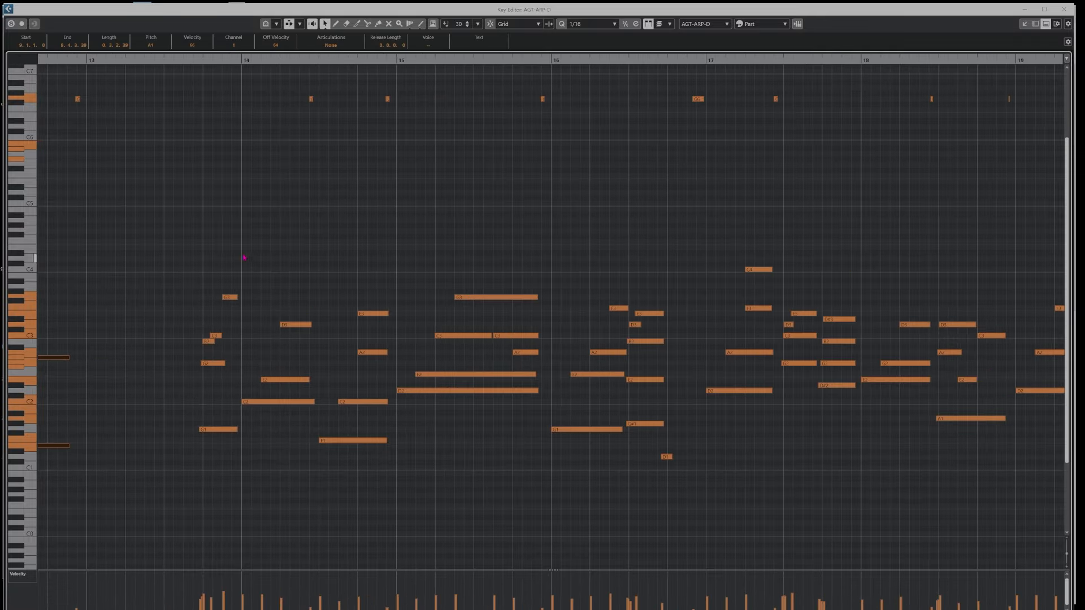
alt+shift+click(243, 257)
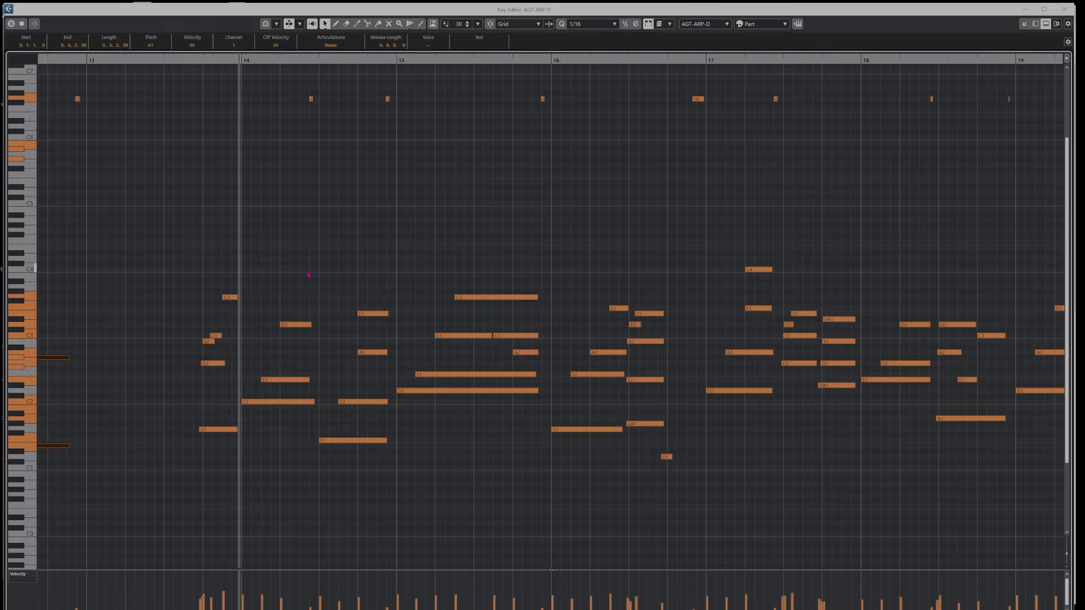
scroll(308, 275, right, 2)
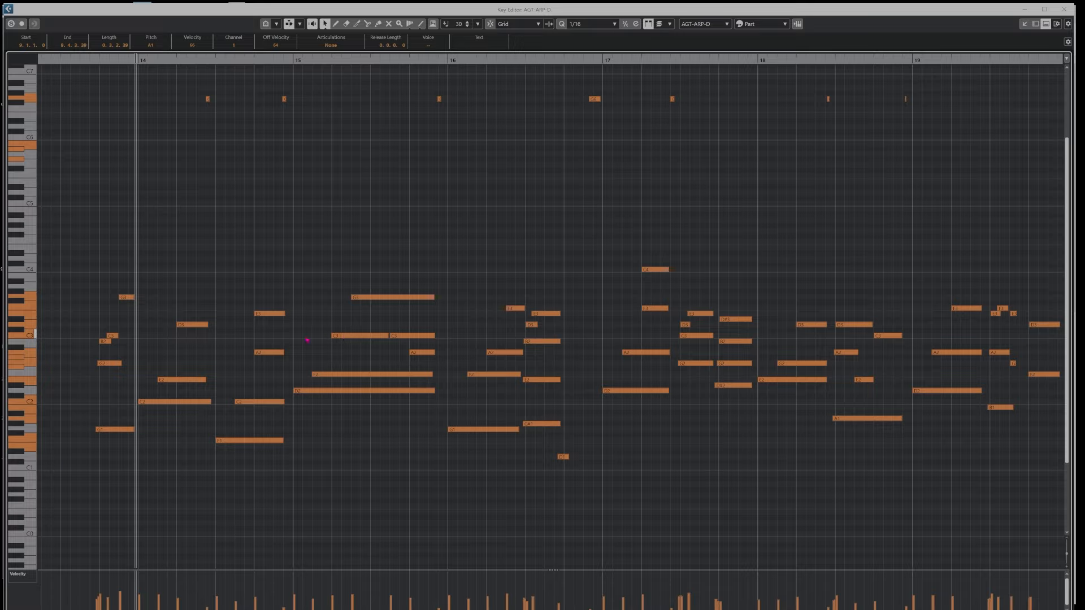
alt+shift+click(88, 274)
drag(95, 275, 128, 445)
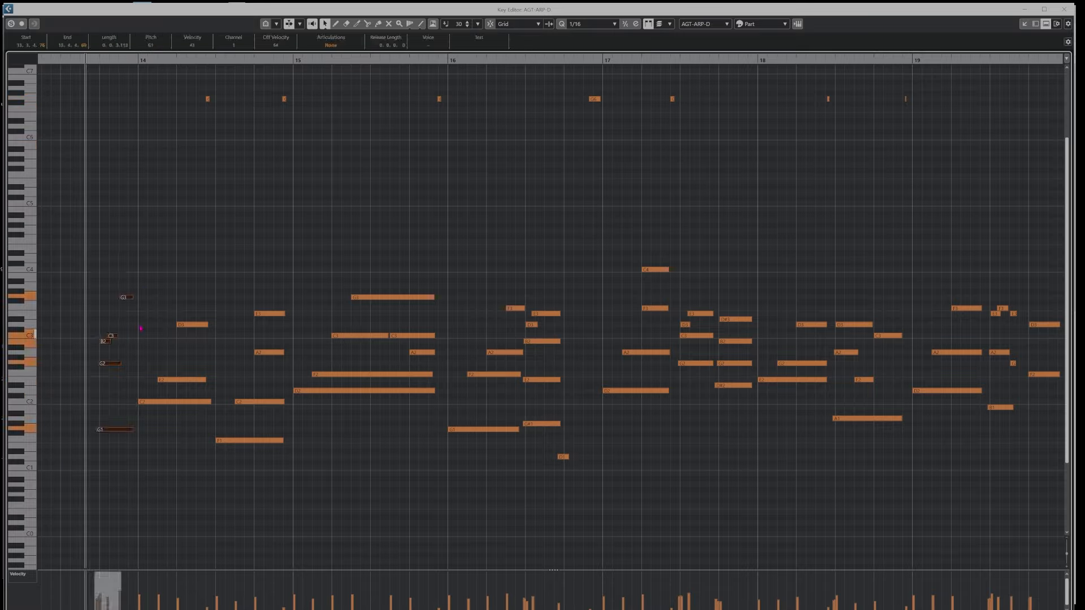
drag(97, 272, 124, 373)
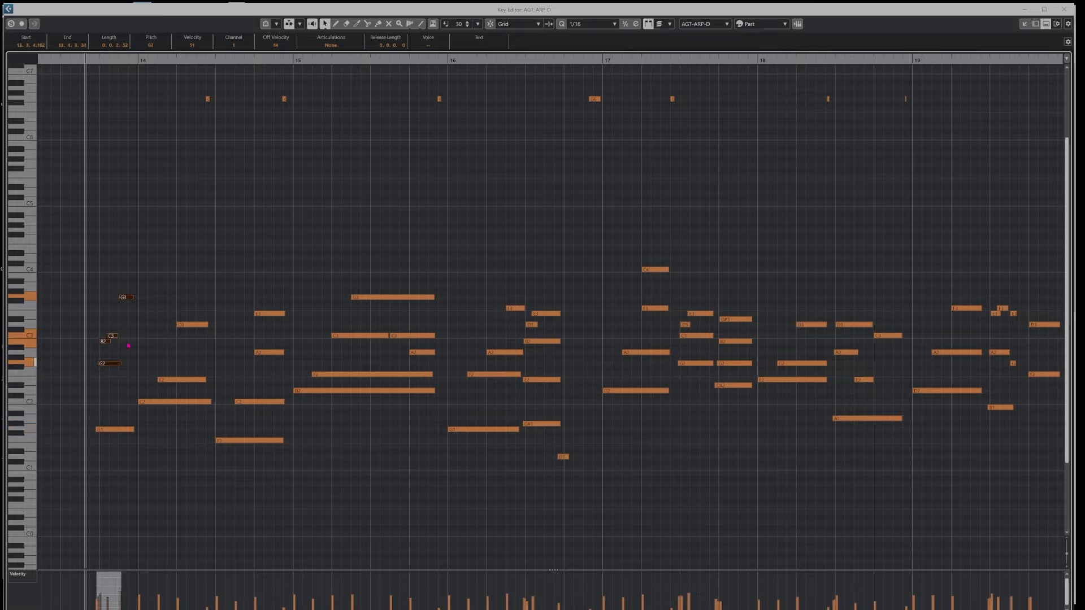
click(254, 269)
scroll(256, 269, right, 3)
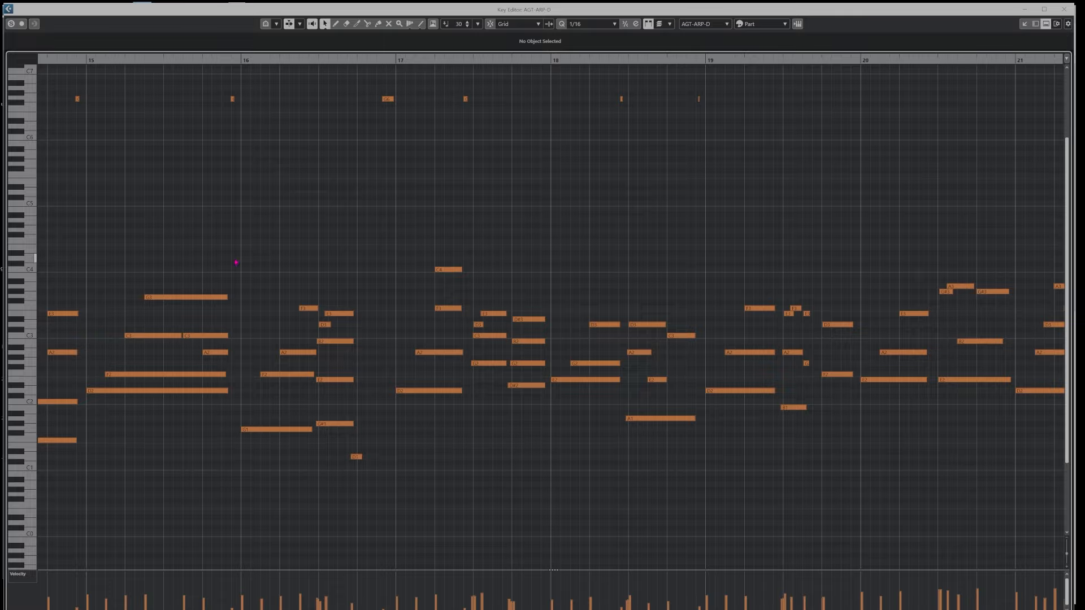
- Play from the start of bar 16 and examine the G#1, E2 and B2 chord in its second half
click(235, 262)
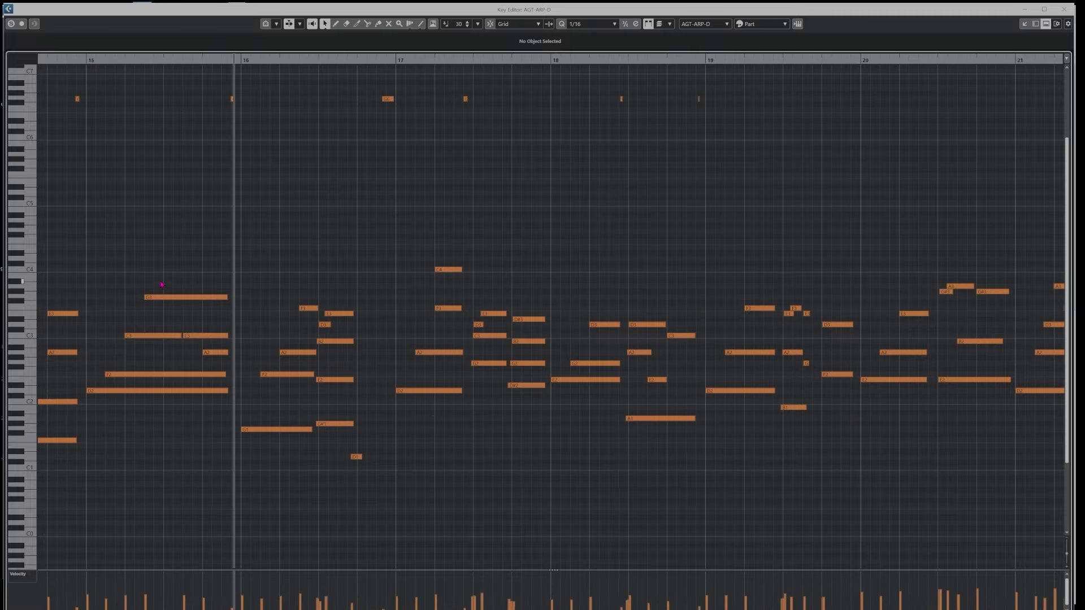
scroll(232, 268, right, 2)
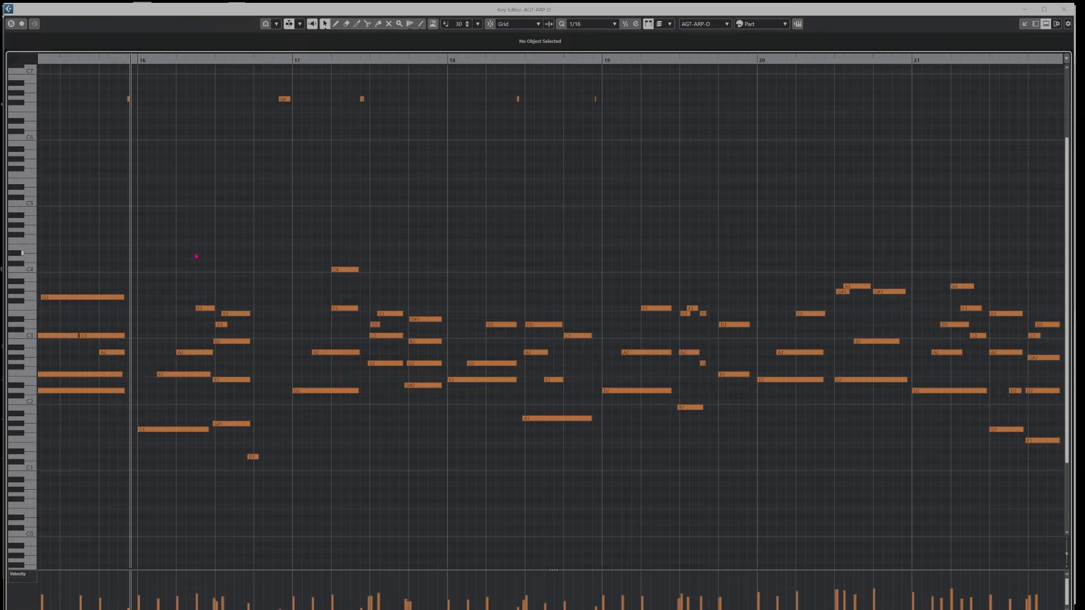
drag(196, 257, 230, 315)
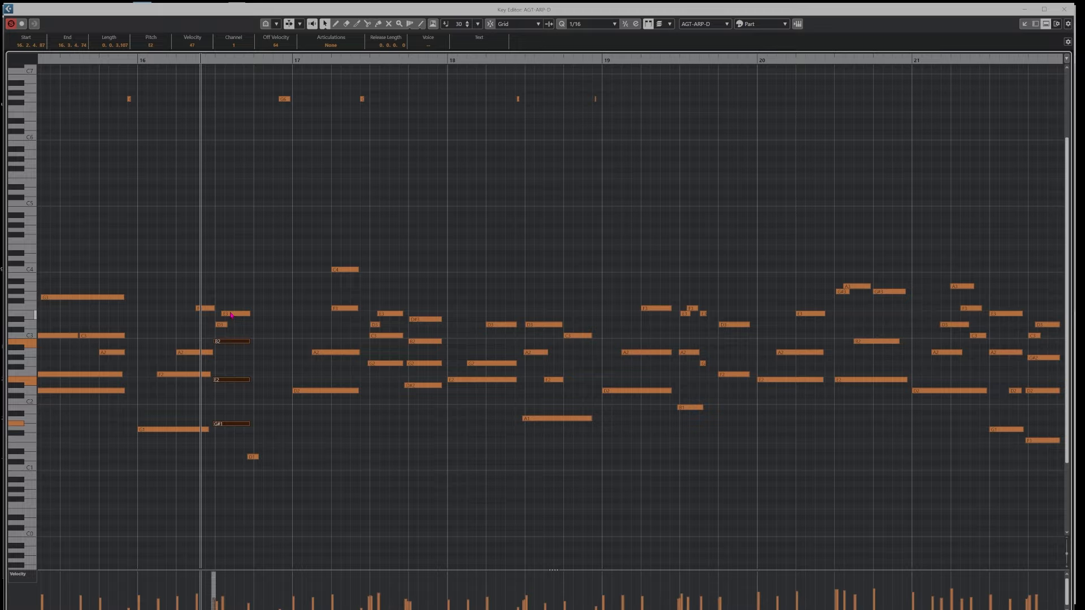
key(space)
click(209, 225)
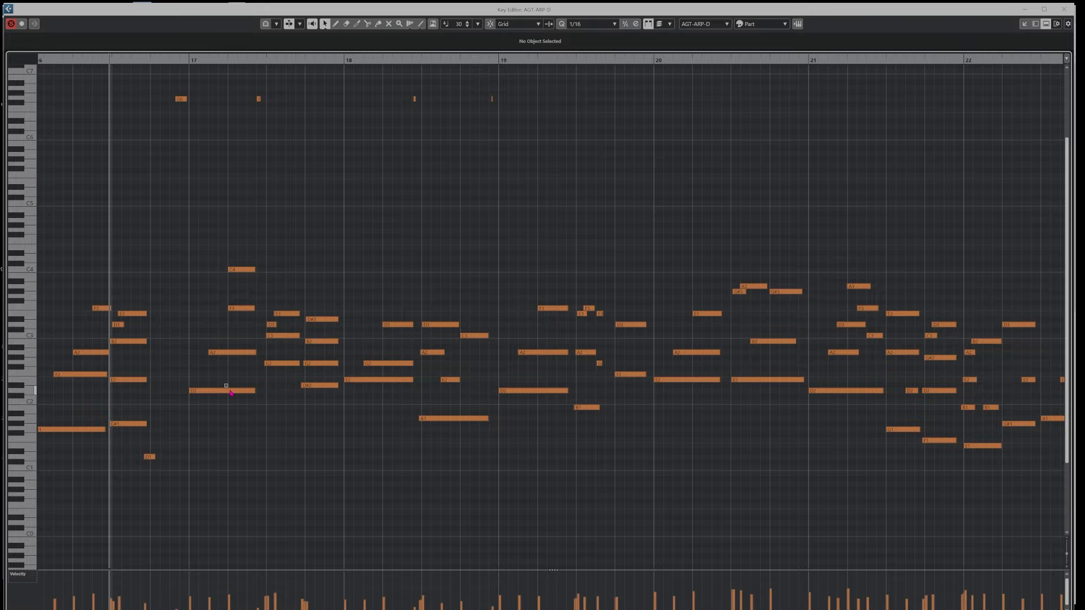
- Examine the chord at the start of bar 17 note by note: D2, A2, F3 and C4
click(236, 309)
click(240, 270)
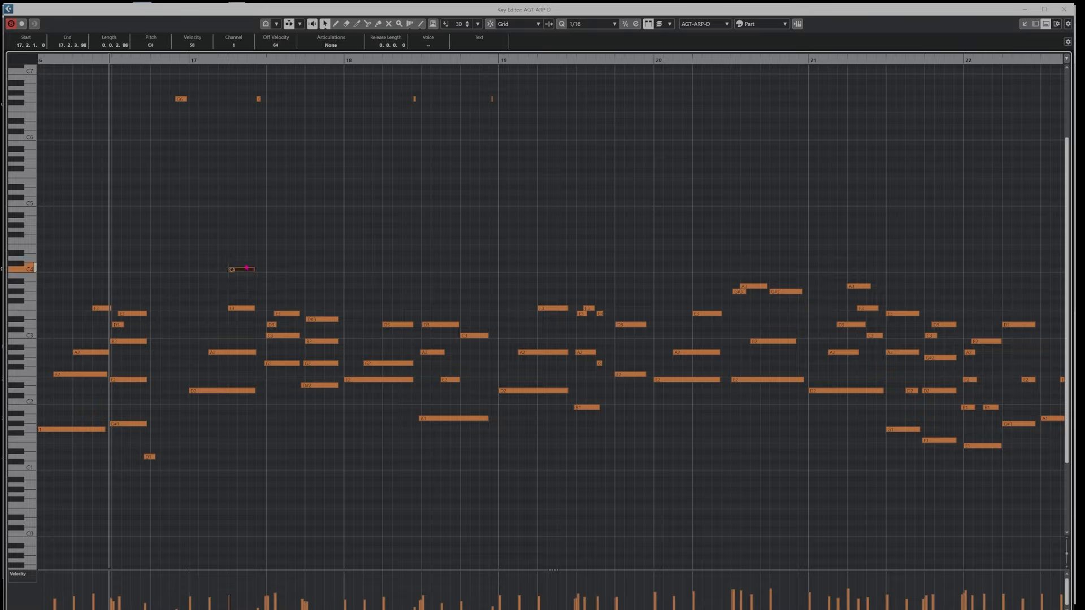
click(243, 308)
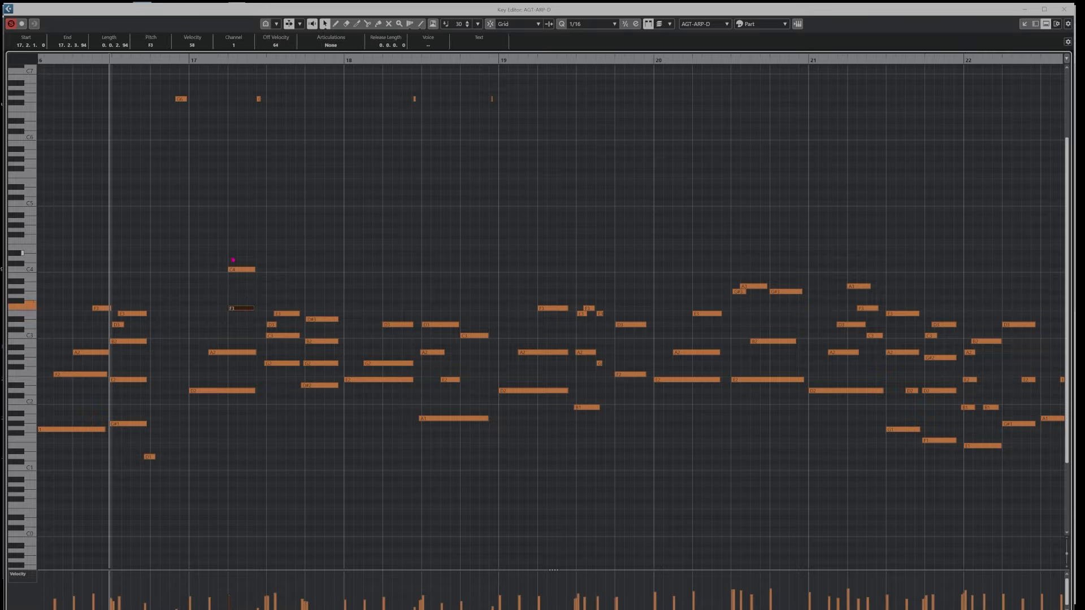
click(224, 391)
click(223, 352)
click(238, 308)
click(237, 269)
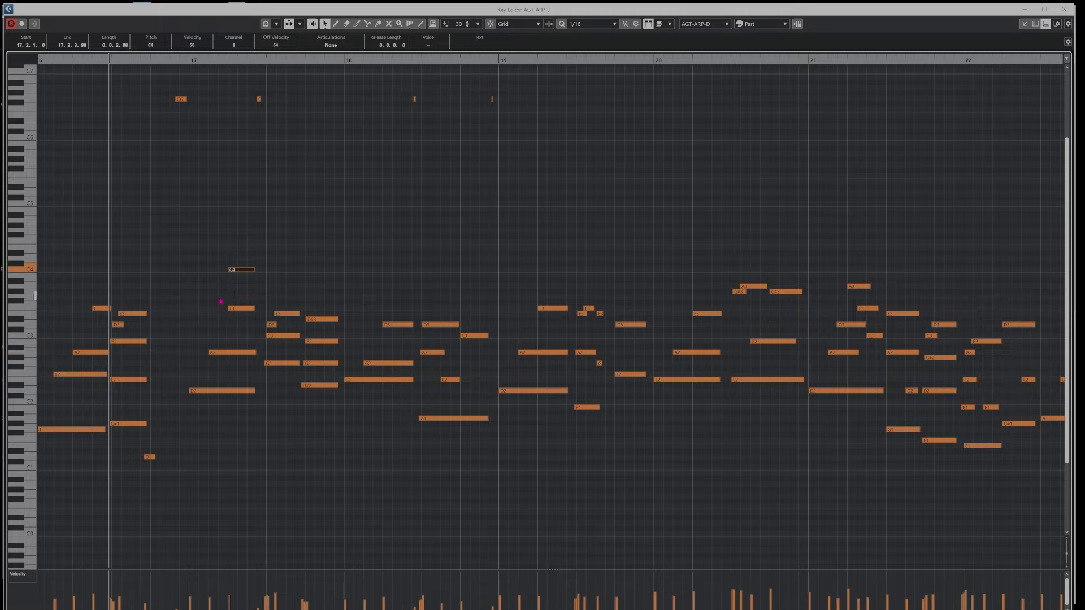
- Select the F3 and C4 struck together in bar 17, and narrow the selection to the added C4
drag(234, 243, 249, 327)
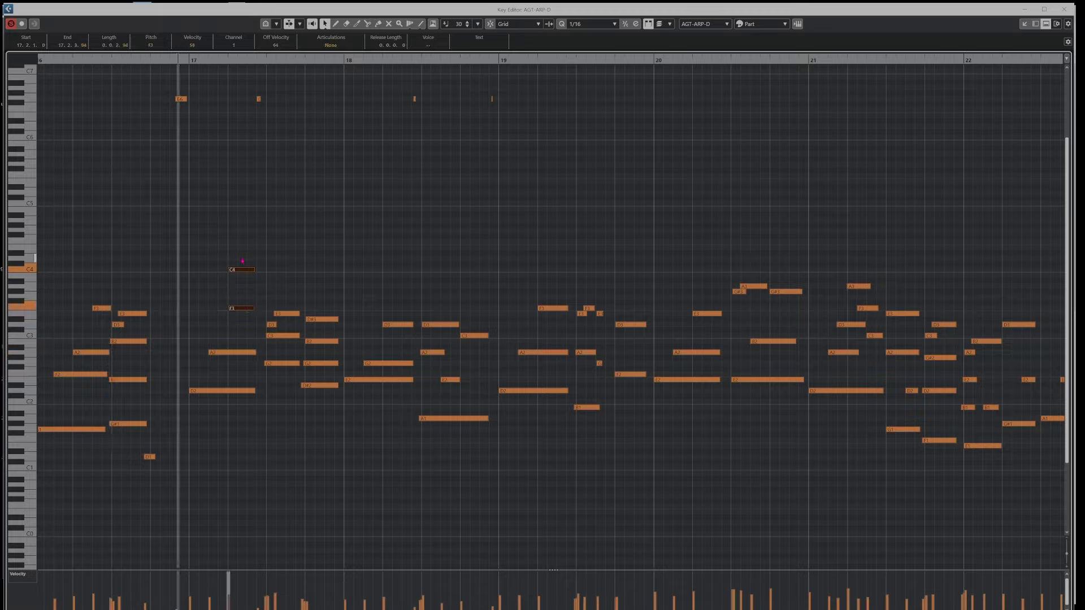
mouse_move(232, 247)
mouse_down()
mouse_move(254, 247)
mouse_move(231, 273)
mouse_move(237, 281)
mouse_up()
key(Delete)
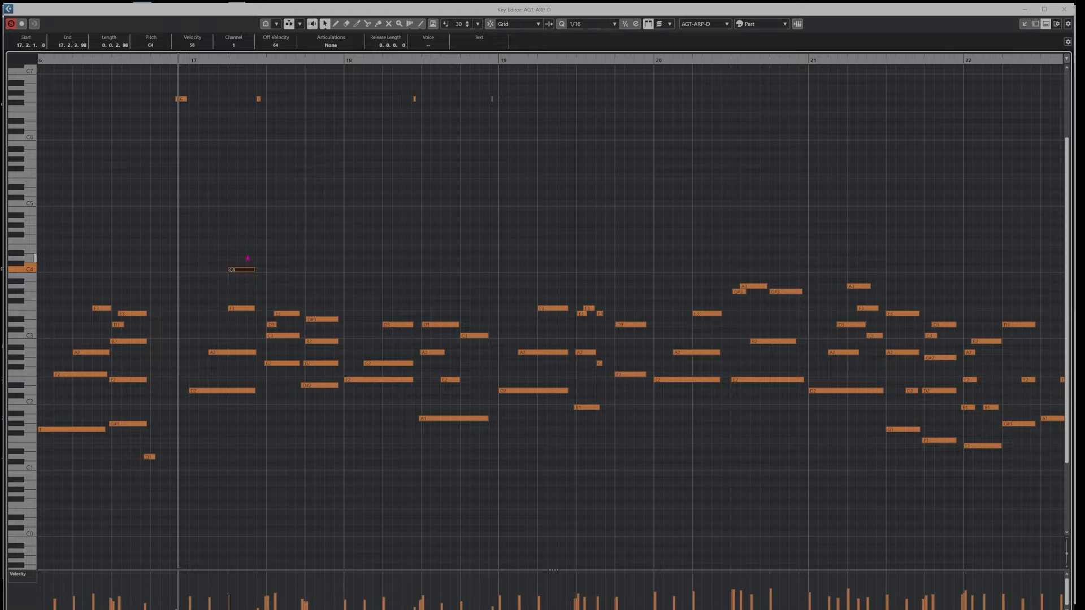
- Clear the note selection and play the arpeggio onward from the end of bar 16, following it toward the closing chord in bar 24
click(258, 243)
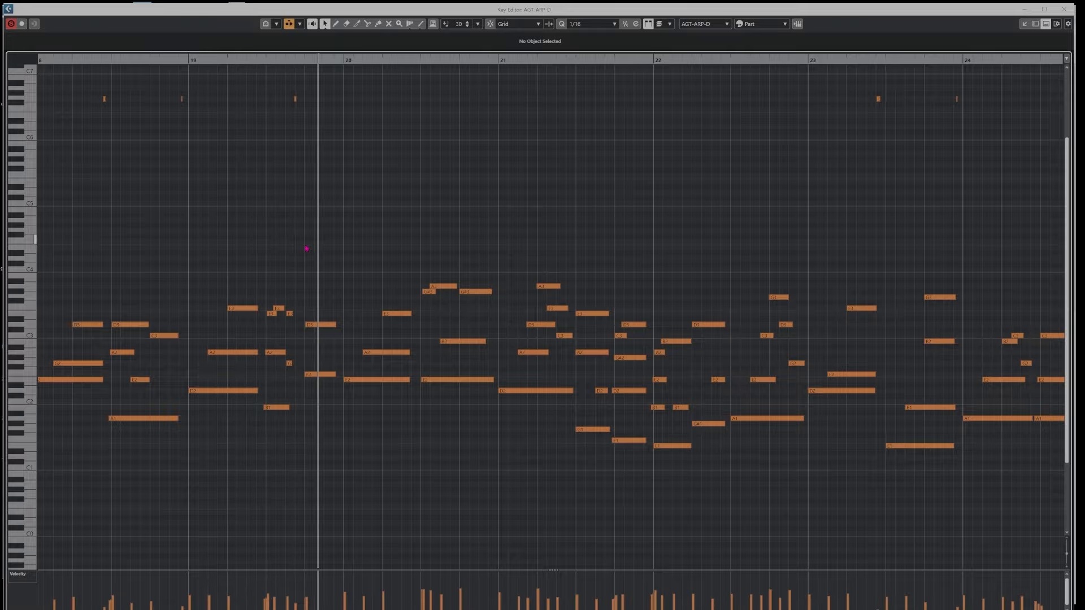
scroll(306, 249, right, 2)
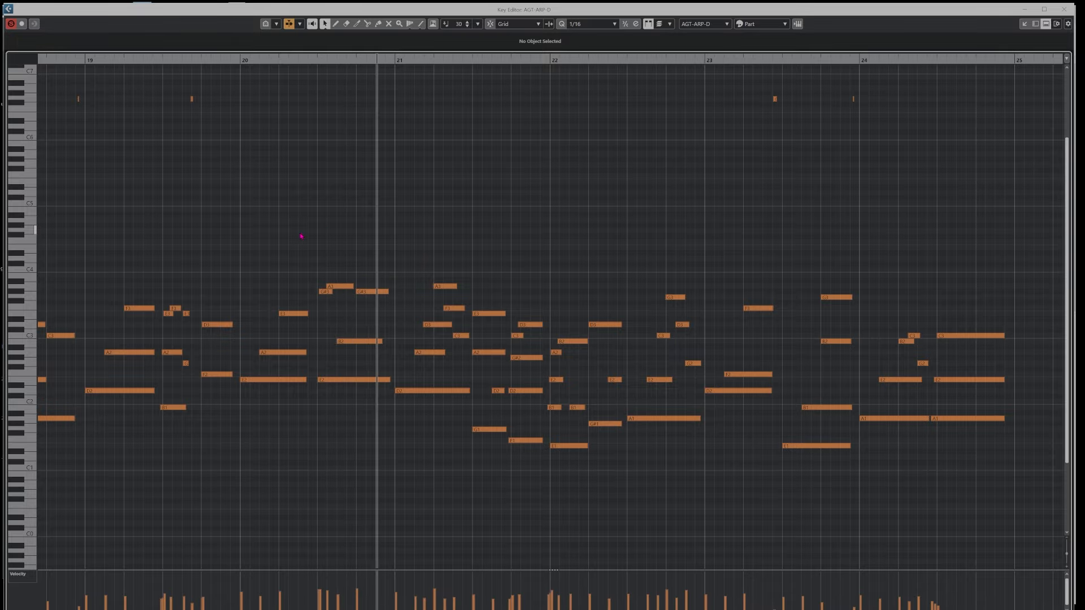
scroll(337, 258, right, 2)
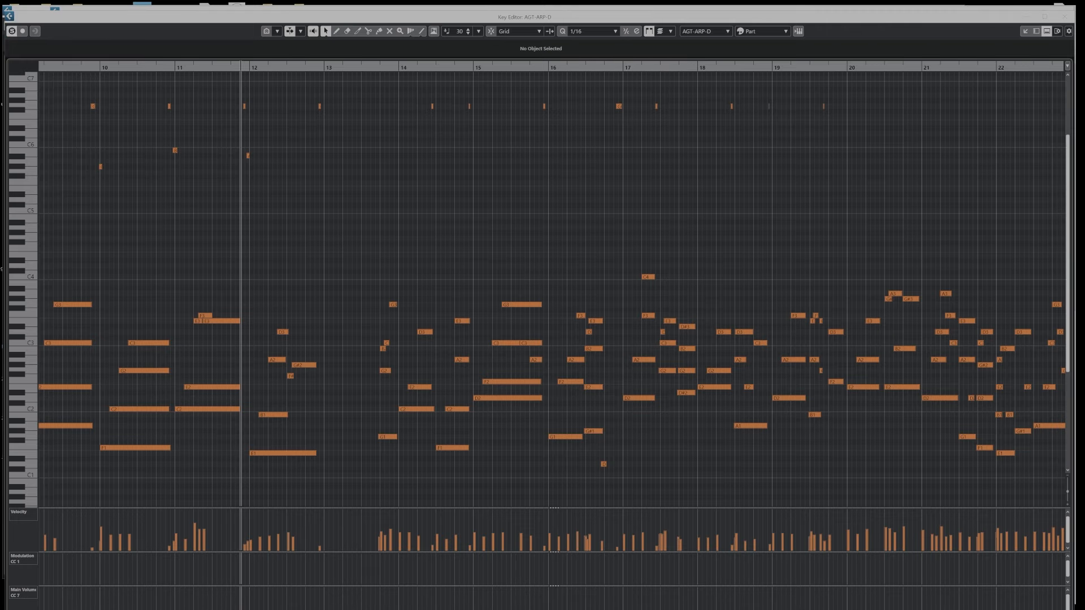
- Open the Piano-origi and AGT-ARP-D parts together in the Key Editor, place the playback cursor near the middle of bar 8 and clear the selection
key(Return)
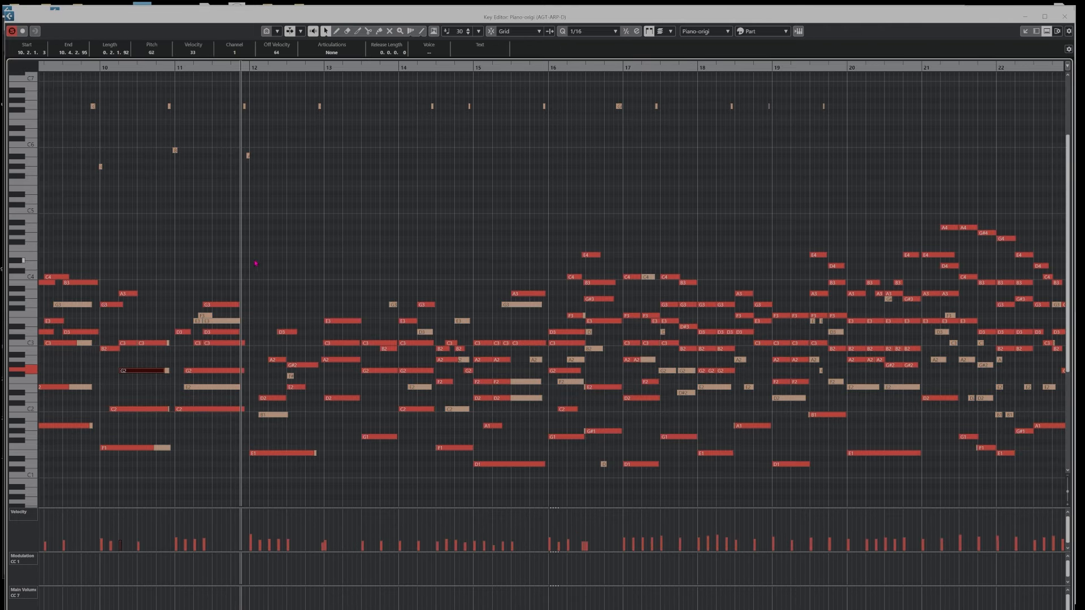
scroll(255, 263, left, 2)
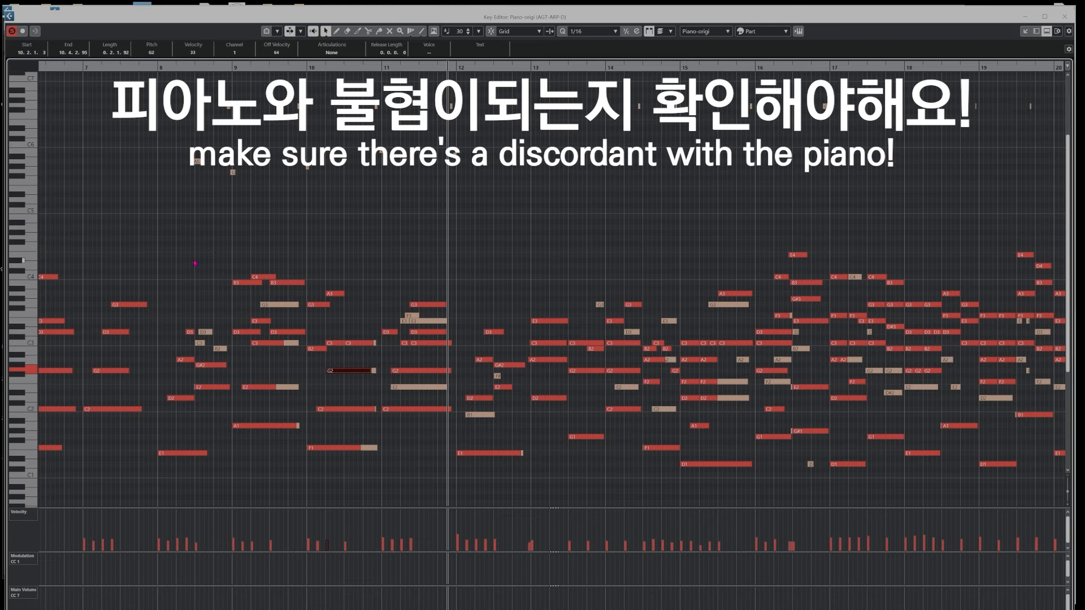
alt+shift+click(194, 263)
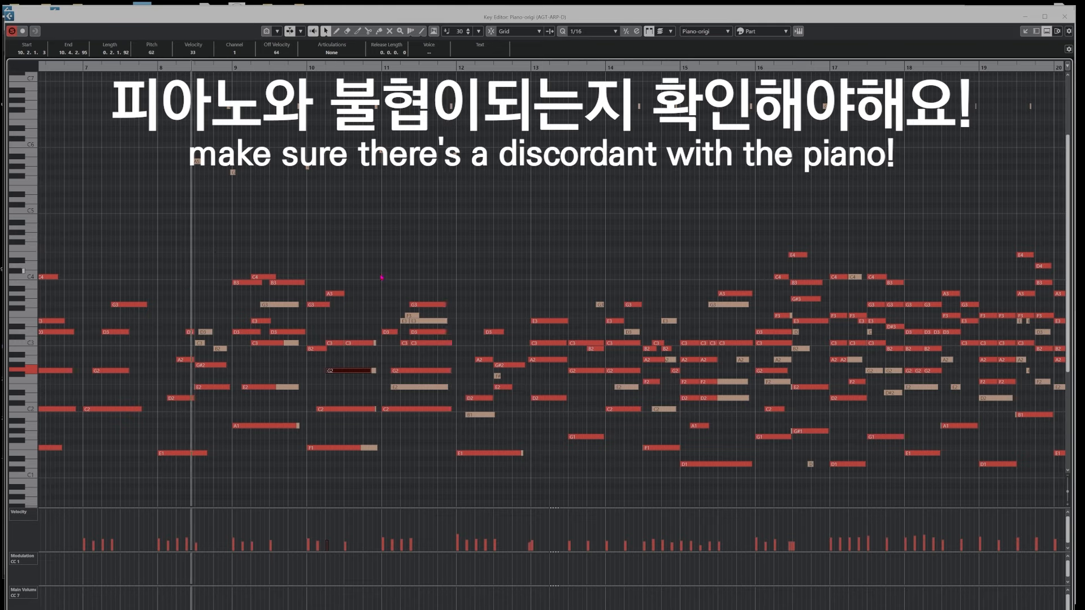
click(244, 317)
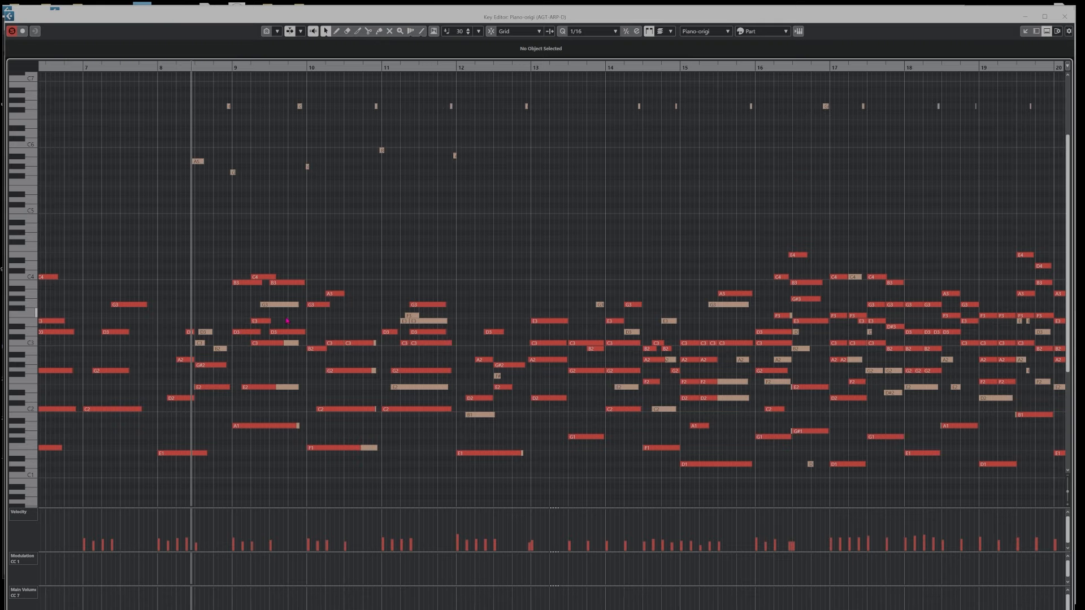
- Compare the piano notes with the guitar arpeggio between bars 1 and 25 for dissonances, with first the piano and then the guitar part active
scroll(194, 295, right, 2)
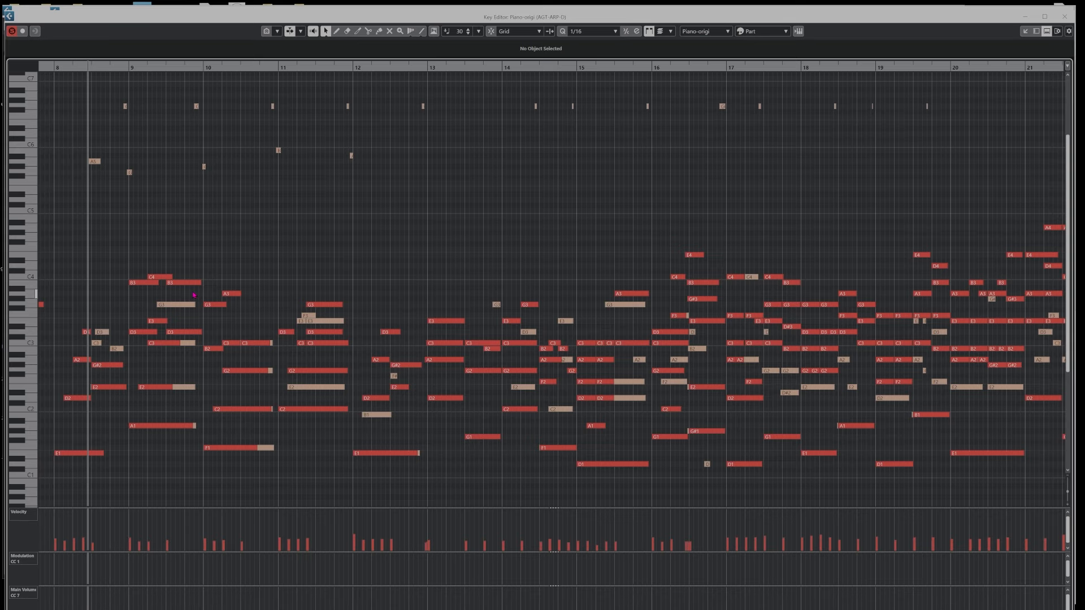
scroll(277, 273, right, 6)
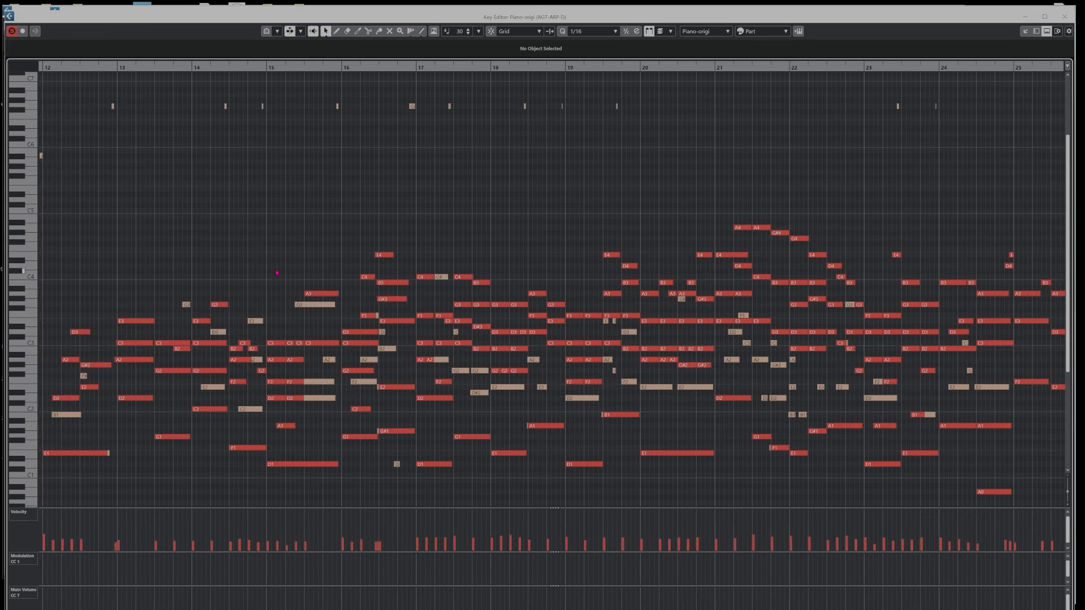
scroll(274, 284, left, 2)
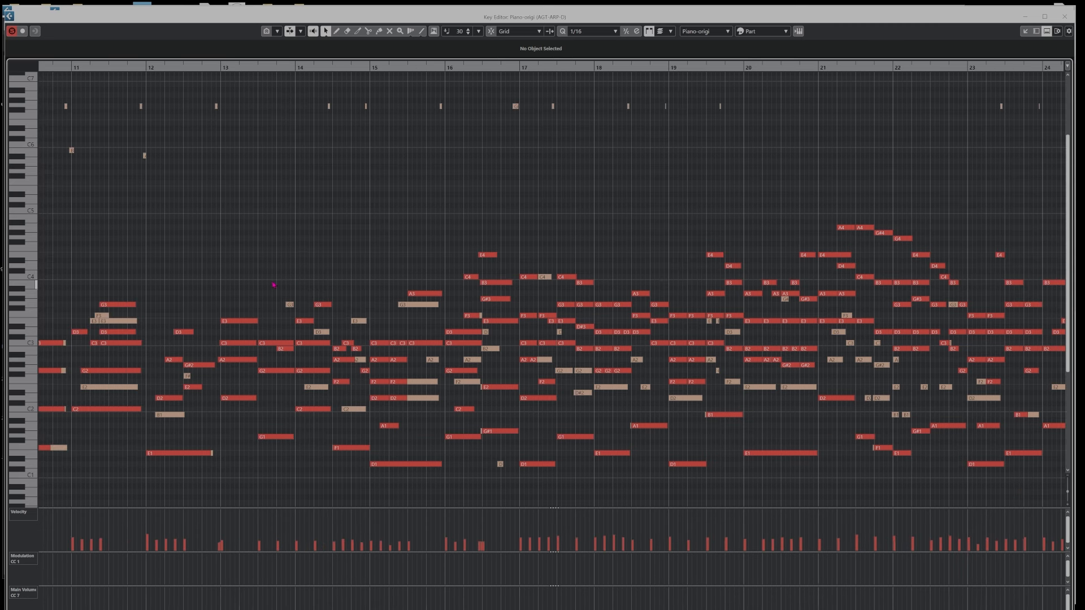
scroll(332, 318, left, 4)
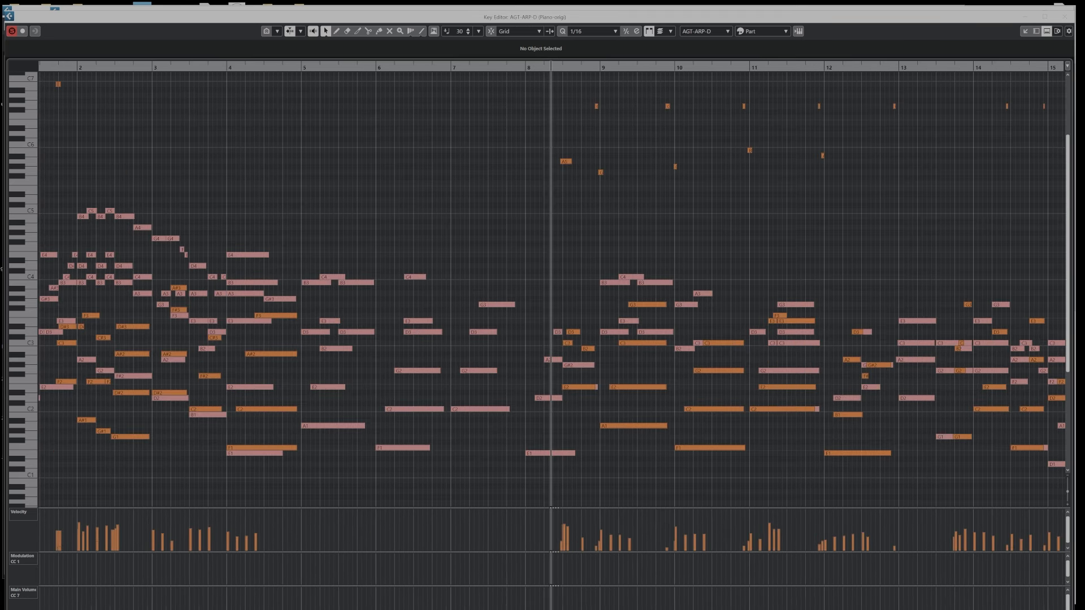
click(293, 197)
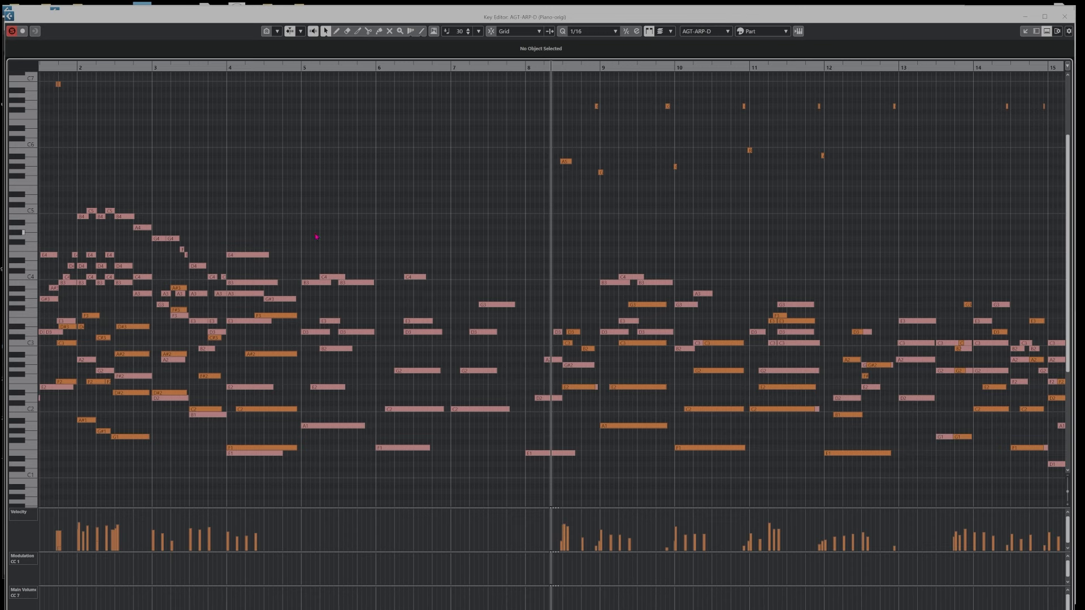
scroll(312, 234, right, 6)
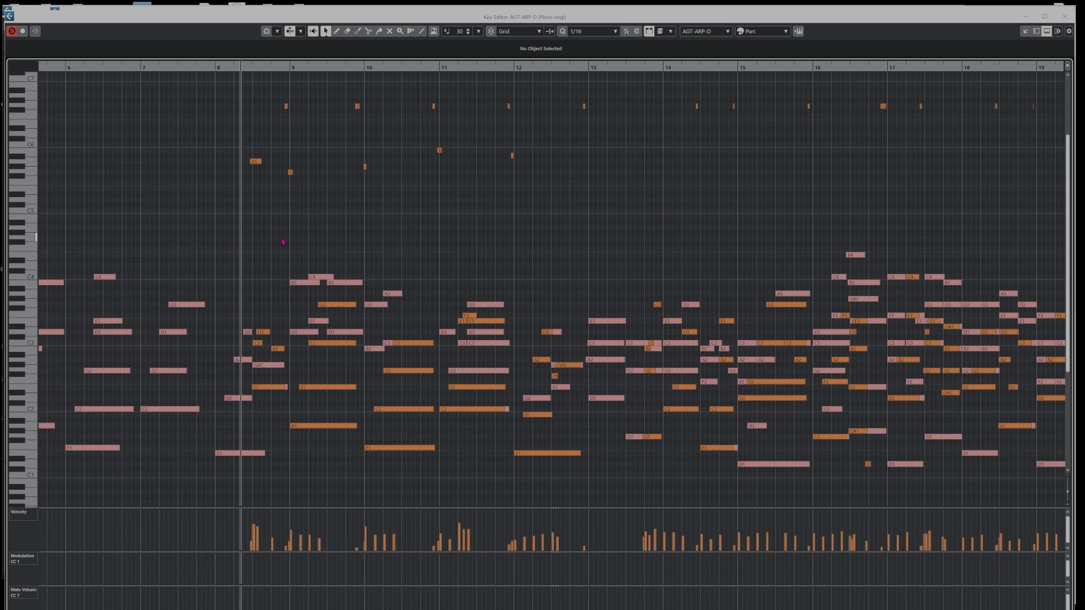
scroll(283, 242, right, 2)
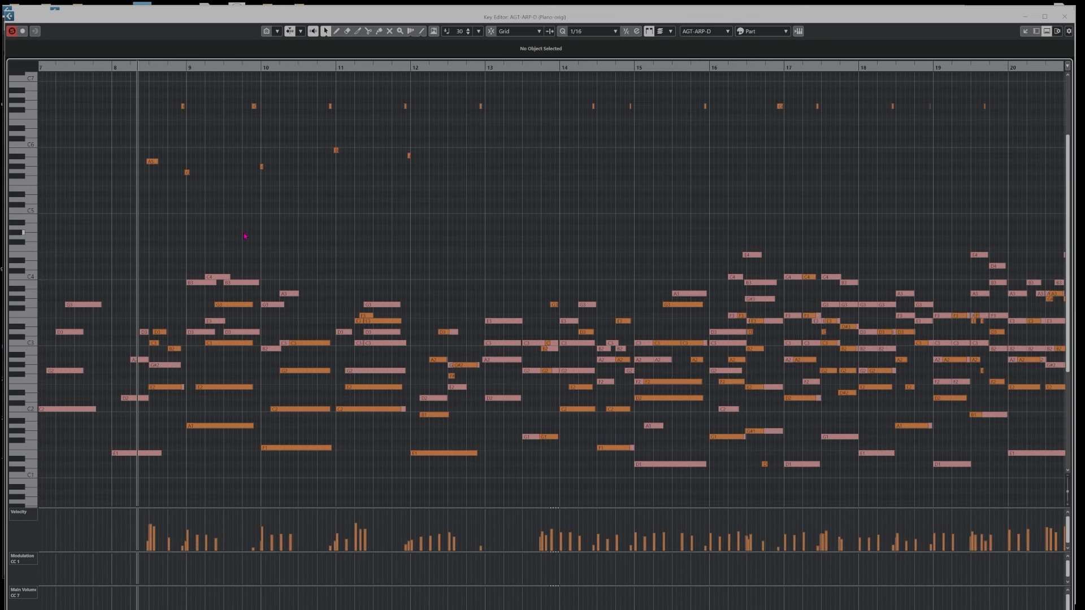